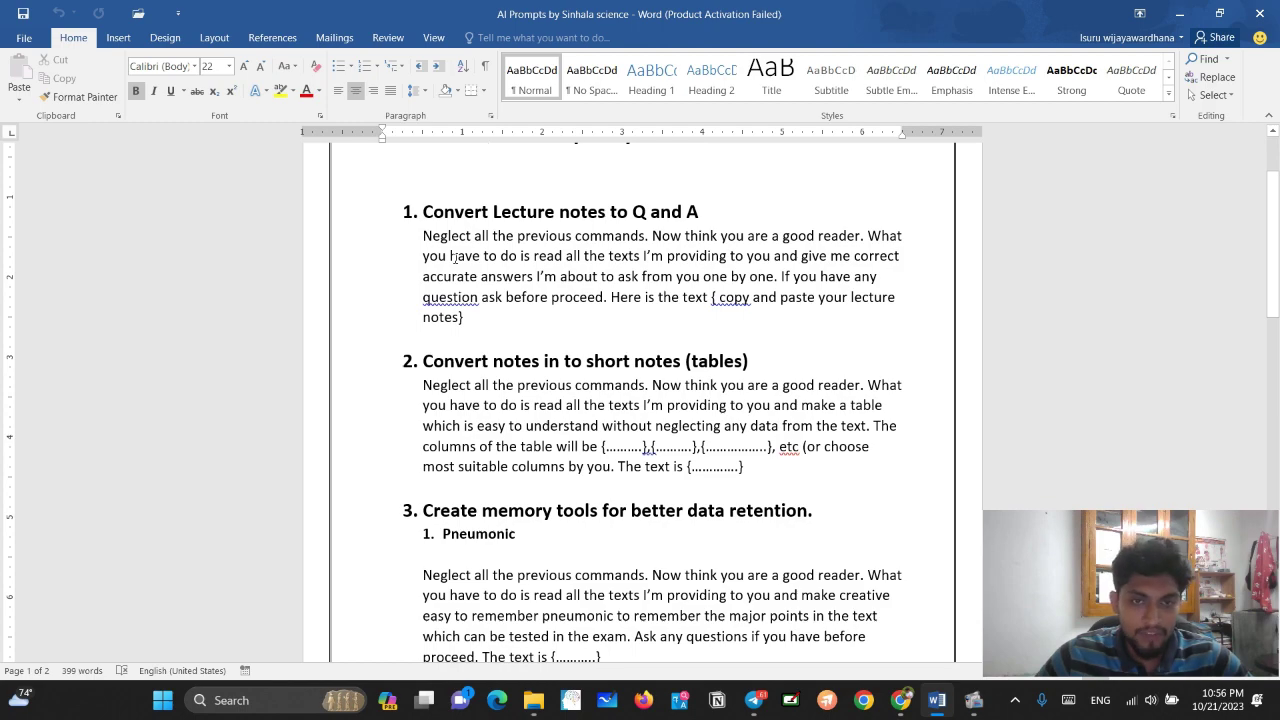
# Look through the study prompts in the document, from converting lecture notes to solving math problems
pyautogui.scroll(2, 466, 265)
pyautogui.scroll(-15, 469, 267)
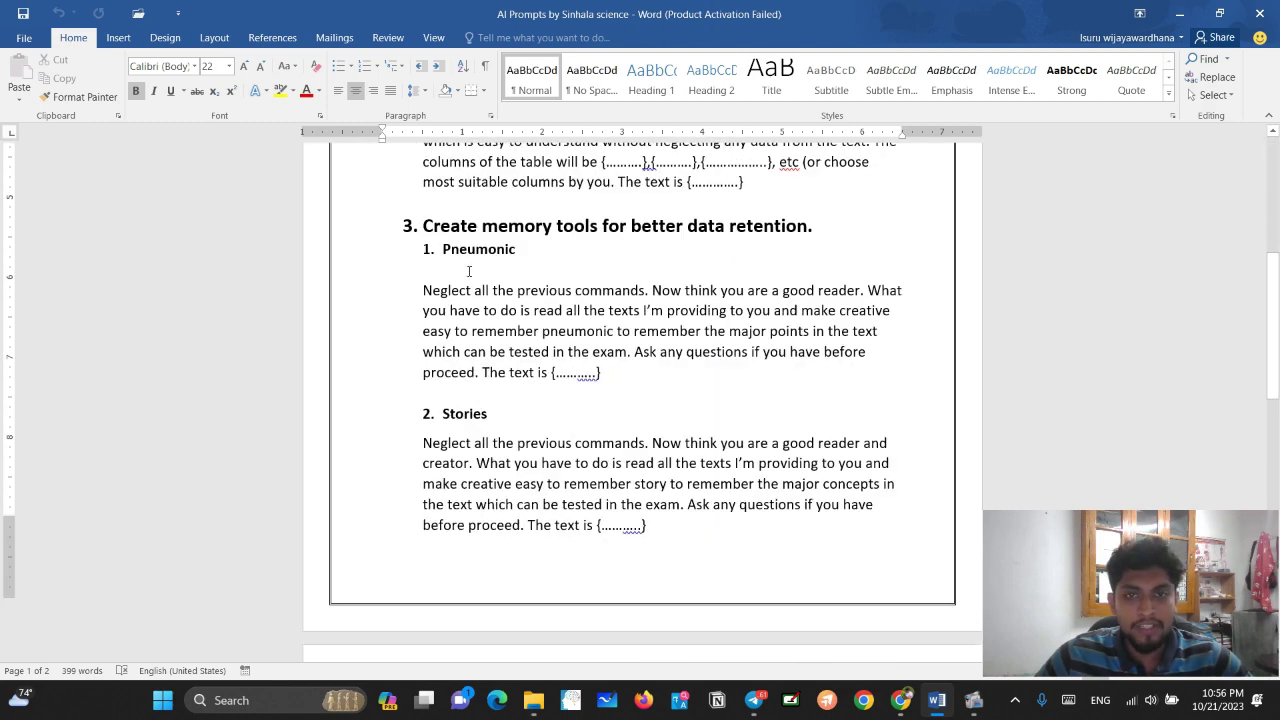
pyautogui.scroll(-5, 469, 270)
pyautogui.scroll(10, 466, 265)
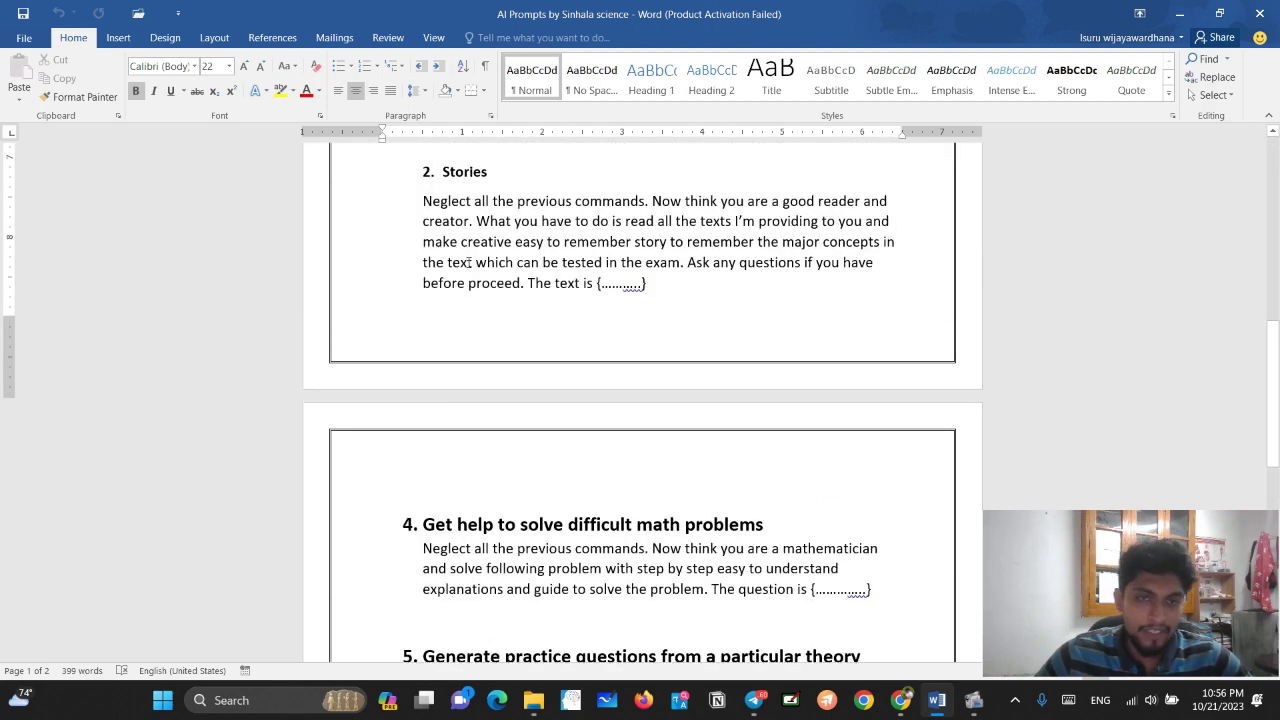
pyautogui.scroll(1, 465, 262)
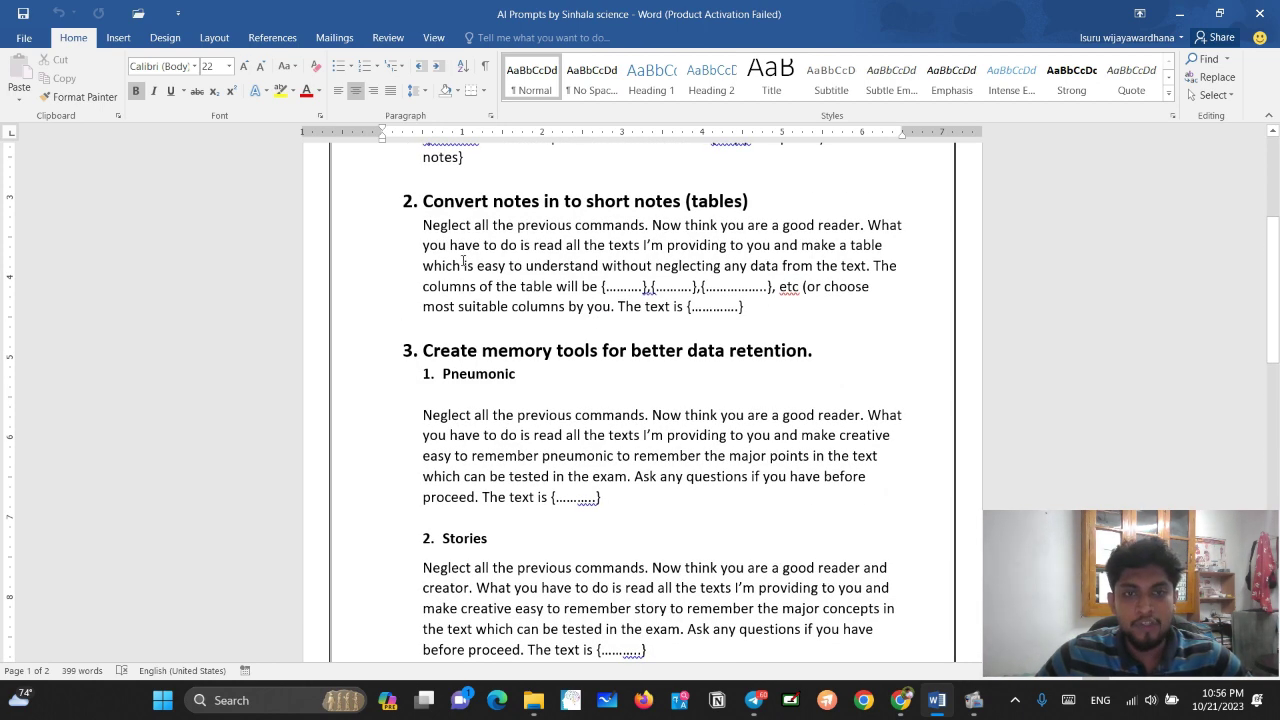
pyautogui.scroll(3, 463, 262)
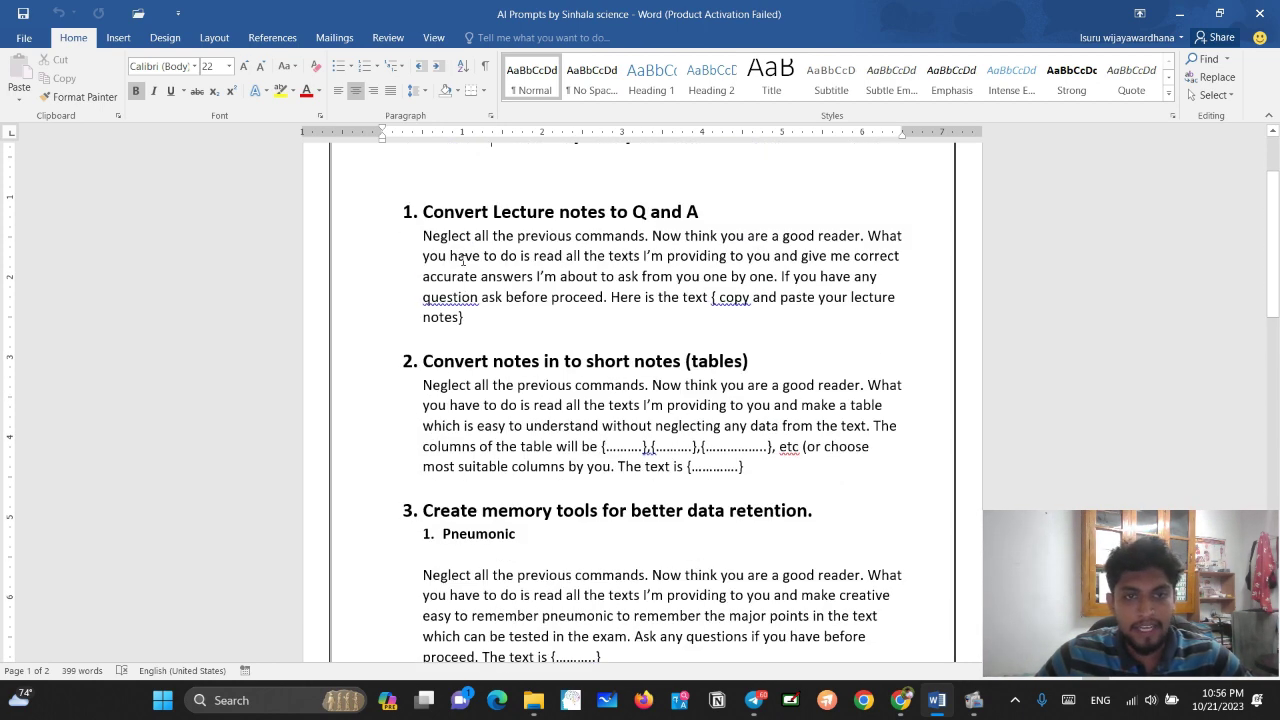
pyautogui.scroll(3, 463, 258)
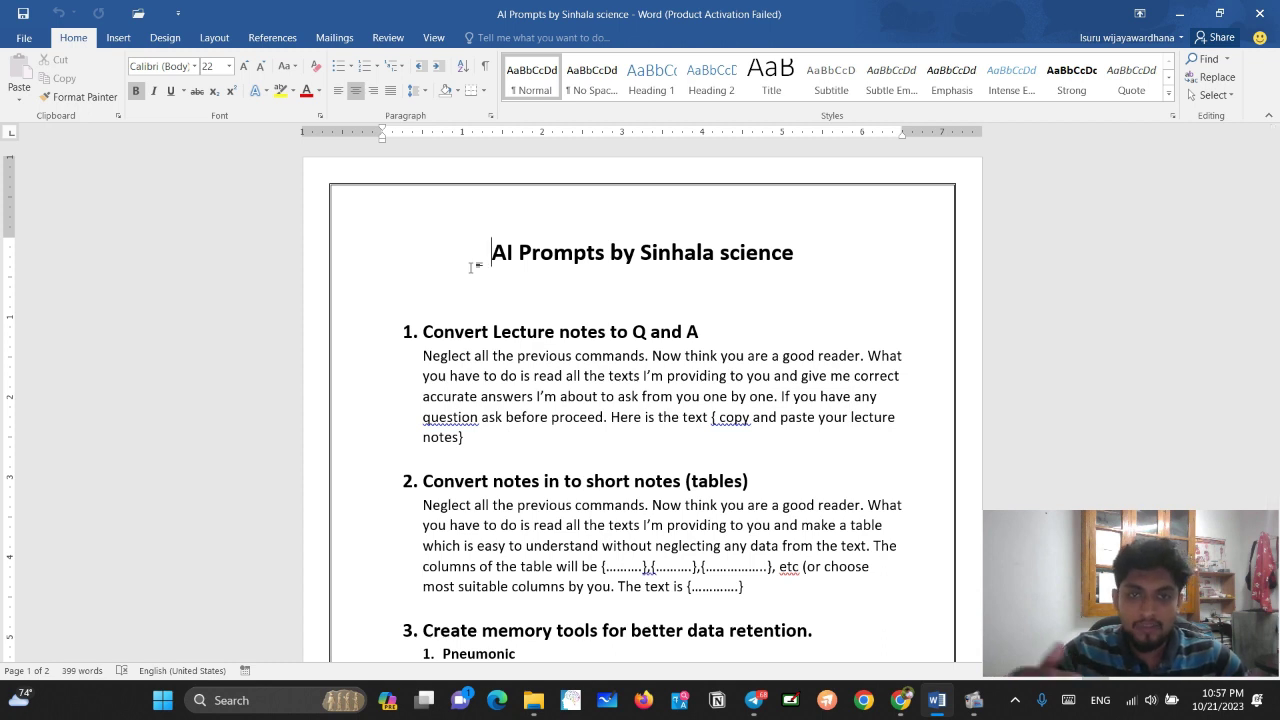
# Copy the full prompt paragraph under the heading "Convert Lecture notes to Q and A"
pyautogui.scroll(-1, 473, 352)
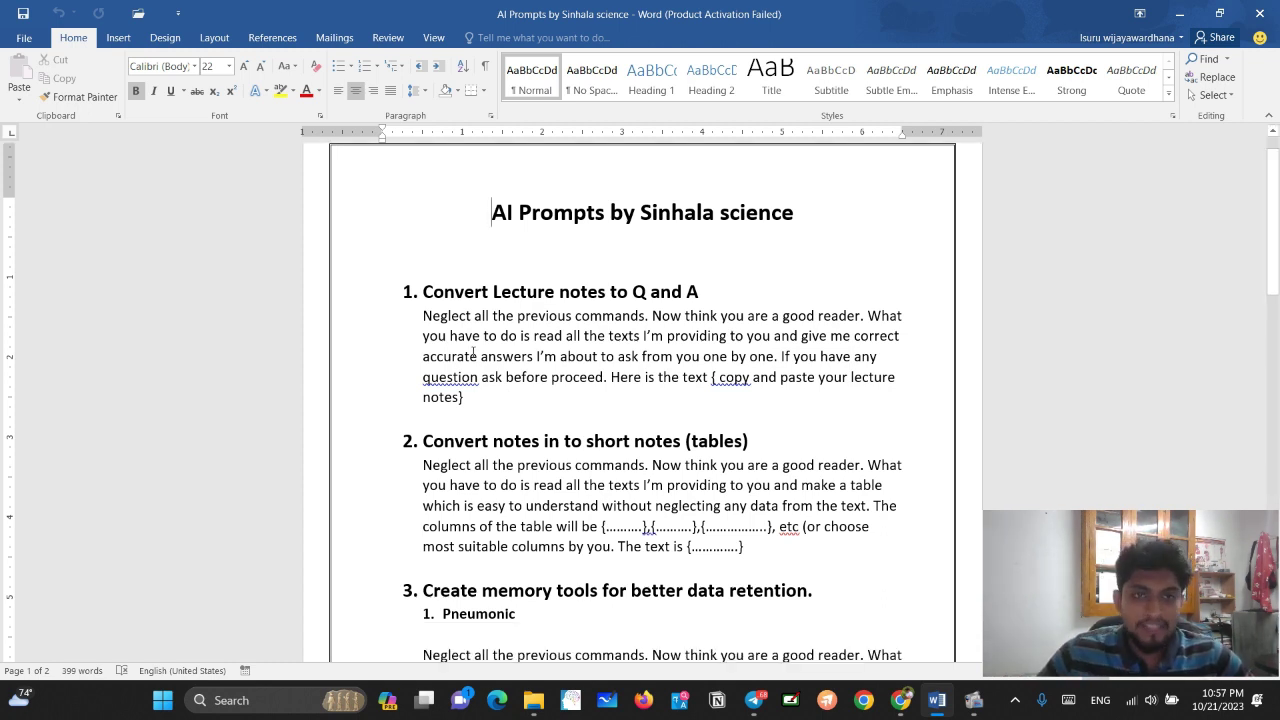
pyautogui.scroll(-1, 473, 352)
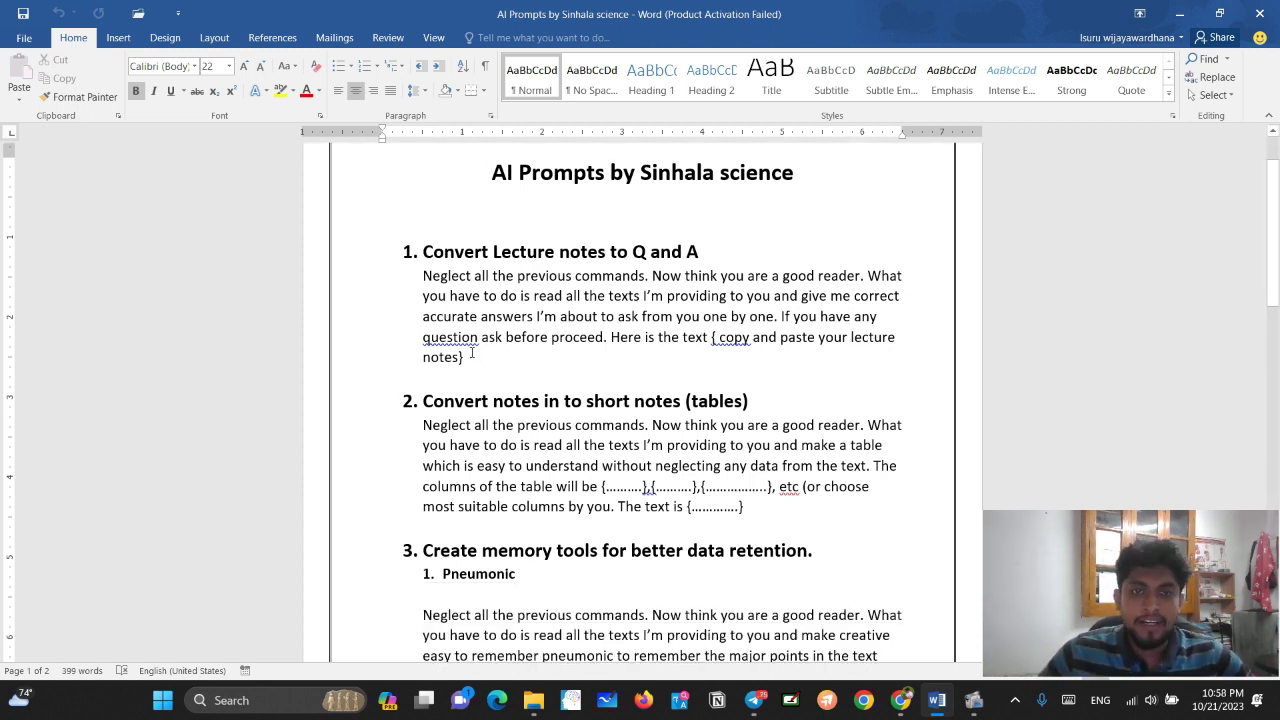
pyautogui.moveTo(472, 357); pyautogui.dragTo(438, 270)
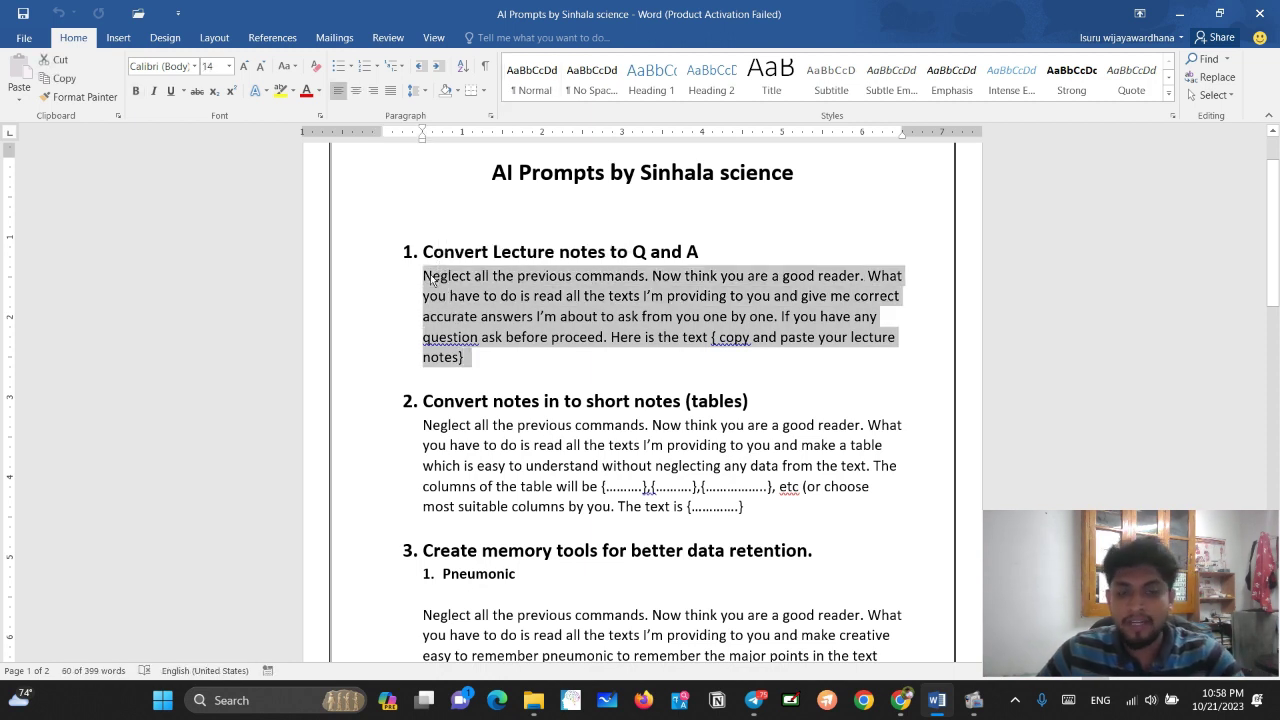
pyautogui.hotkey('ctrl', 'c')
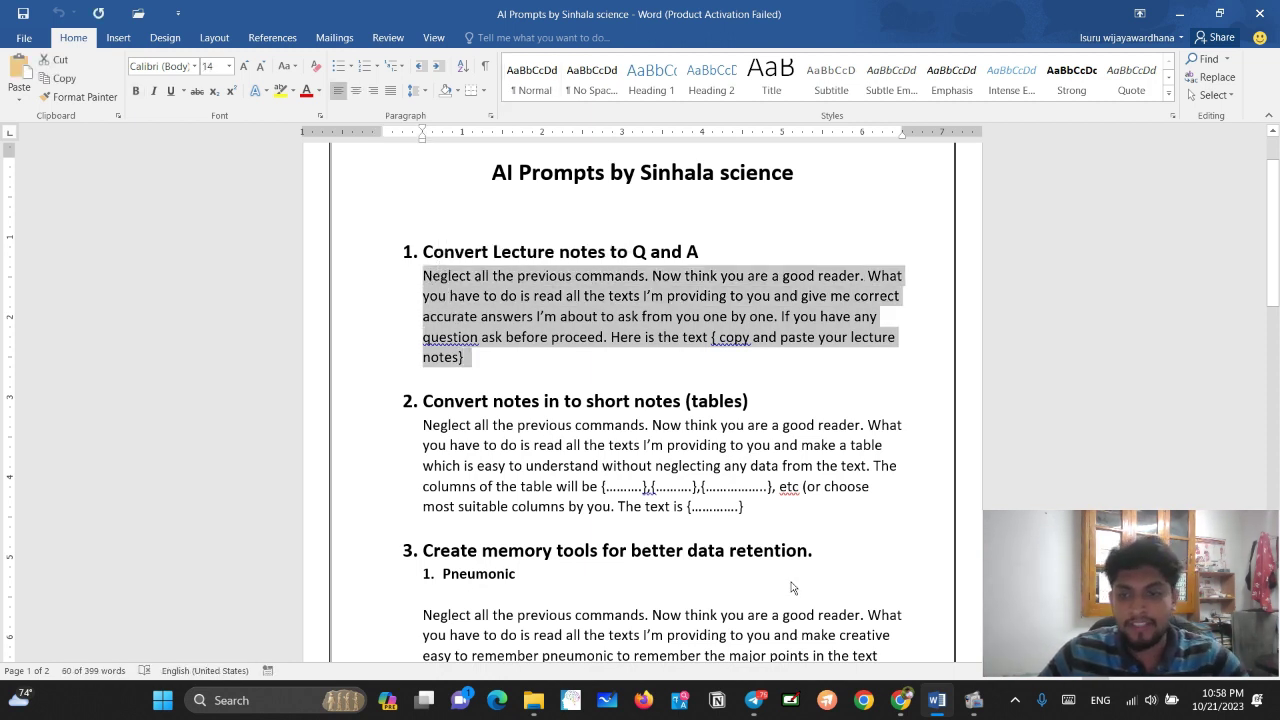
# Switch to Chrome and open a new tab ready for entering an address
pyautogui.click(905, 697)
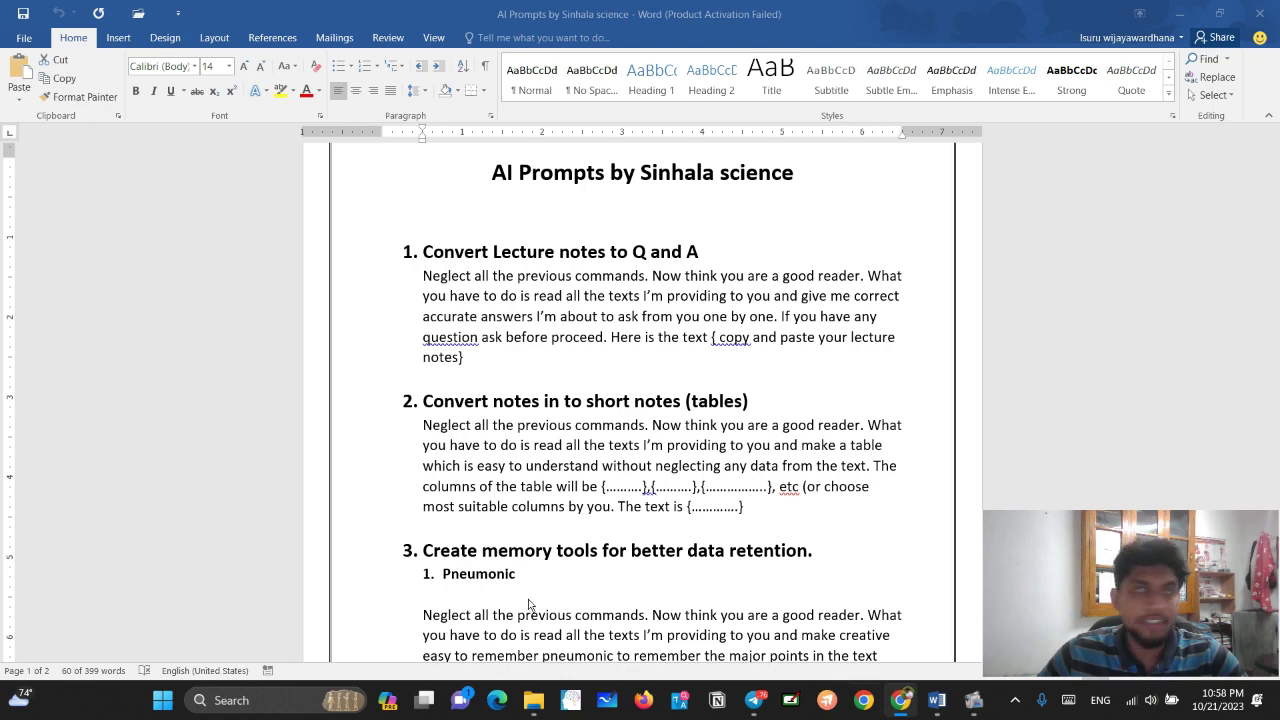
pyautogui.moveTo(2, 556); pyautogui.dragTo(656, 18)
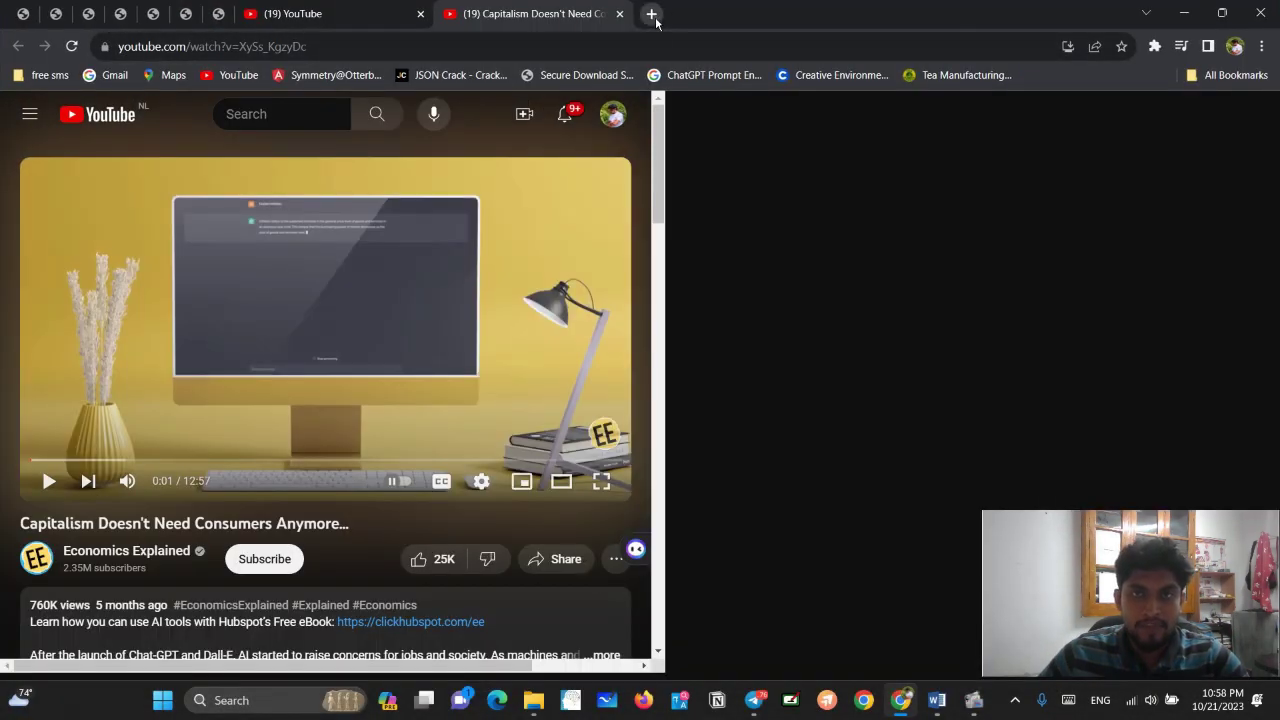
pyautogui.click(656, 18)
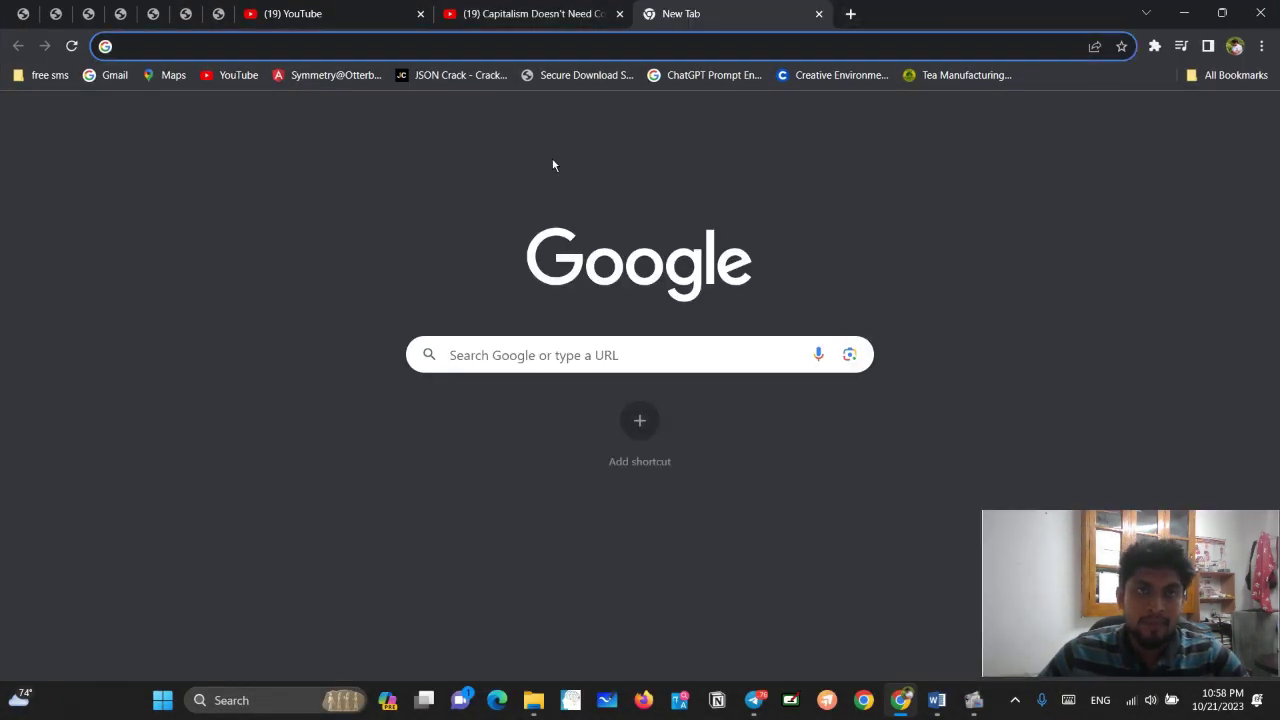
pyautogui.click(356, 45)
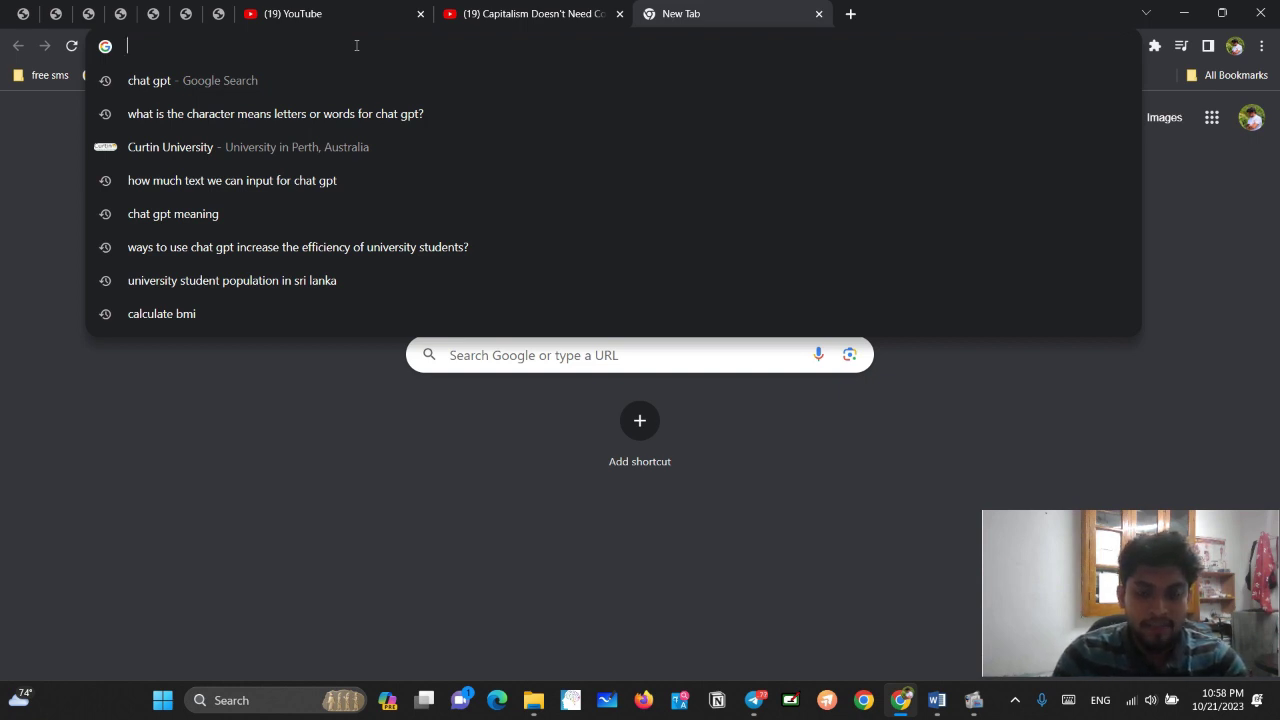
pyautogui.write('o')
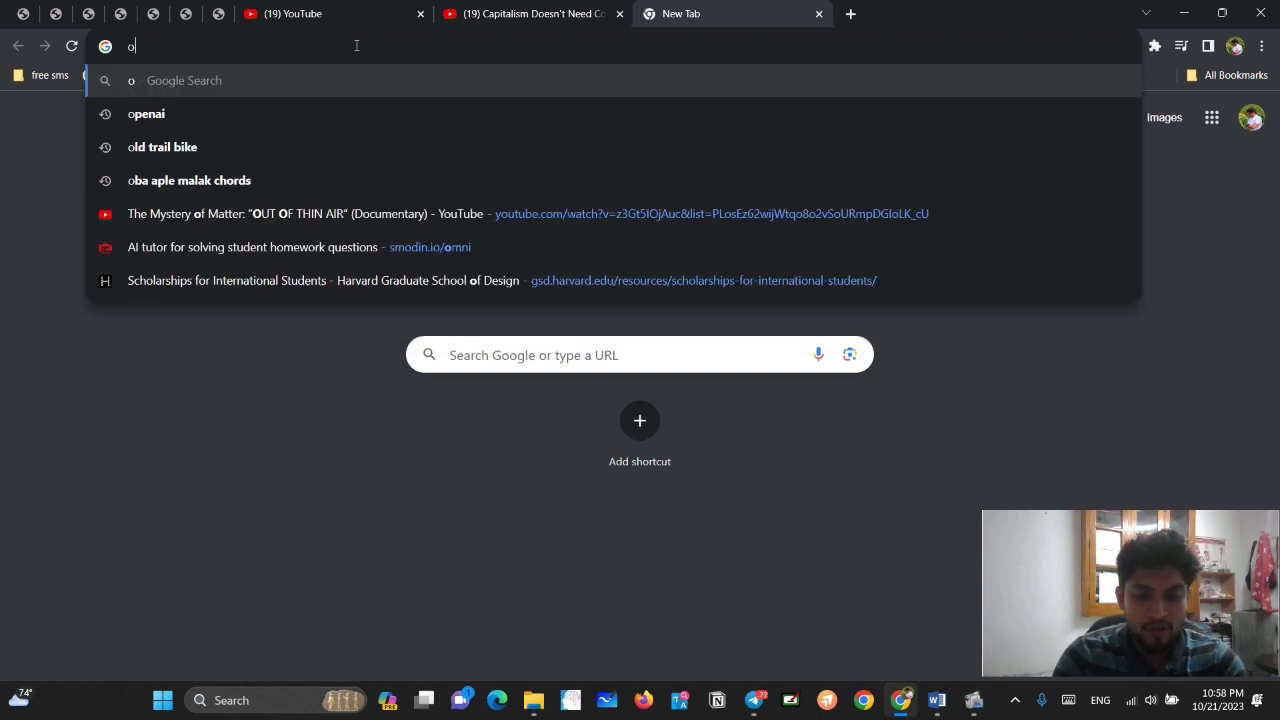
pyautogui.write('pa')
pyautogui.press('BackSpace')
pyautogui.press('BackSpace')
pyautogui.press('BackSpace')
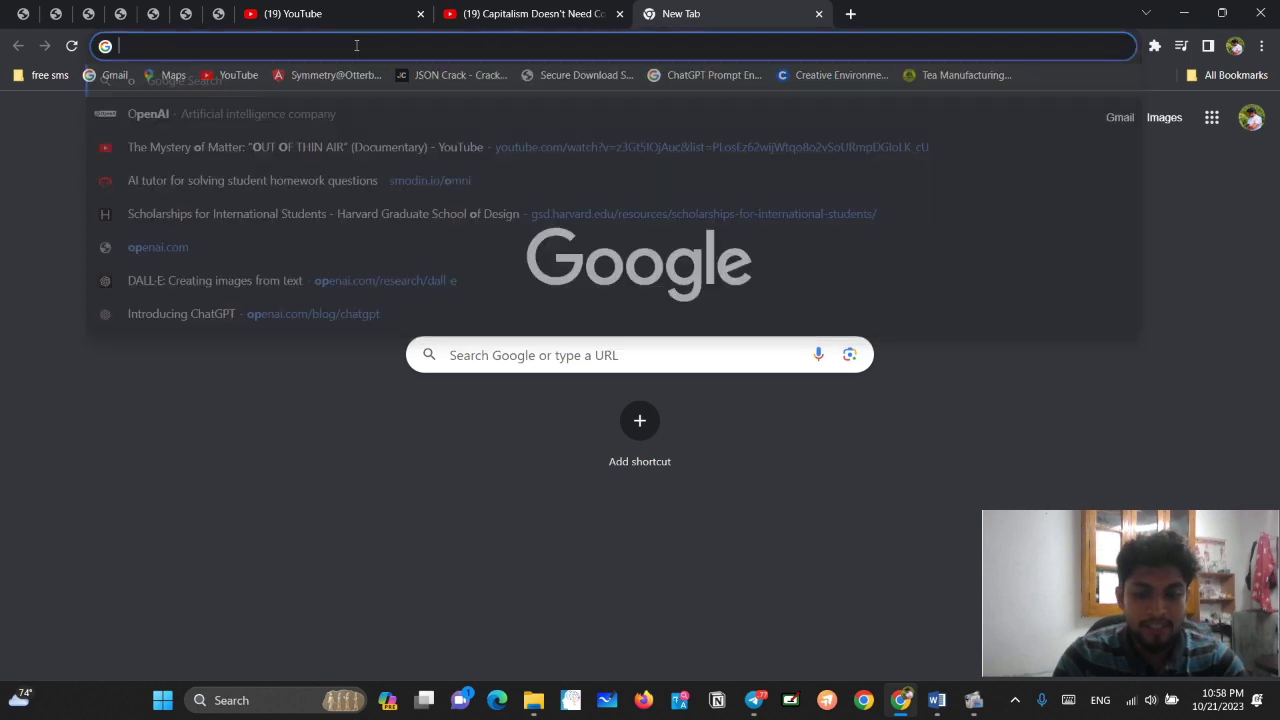
# Look up "chat gp" in the new tab and open the suggested ChatGPT site, chat.openai.com
pyautogui.write('chat gp')
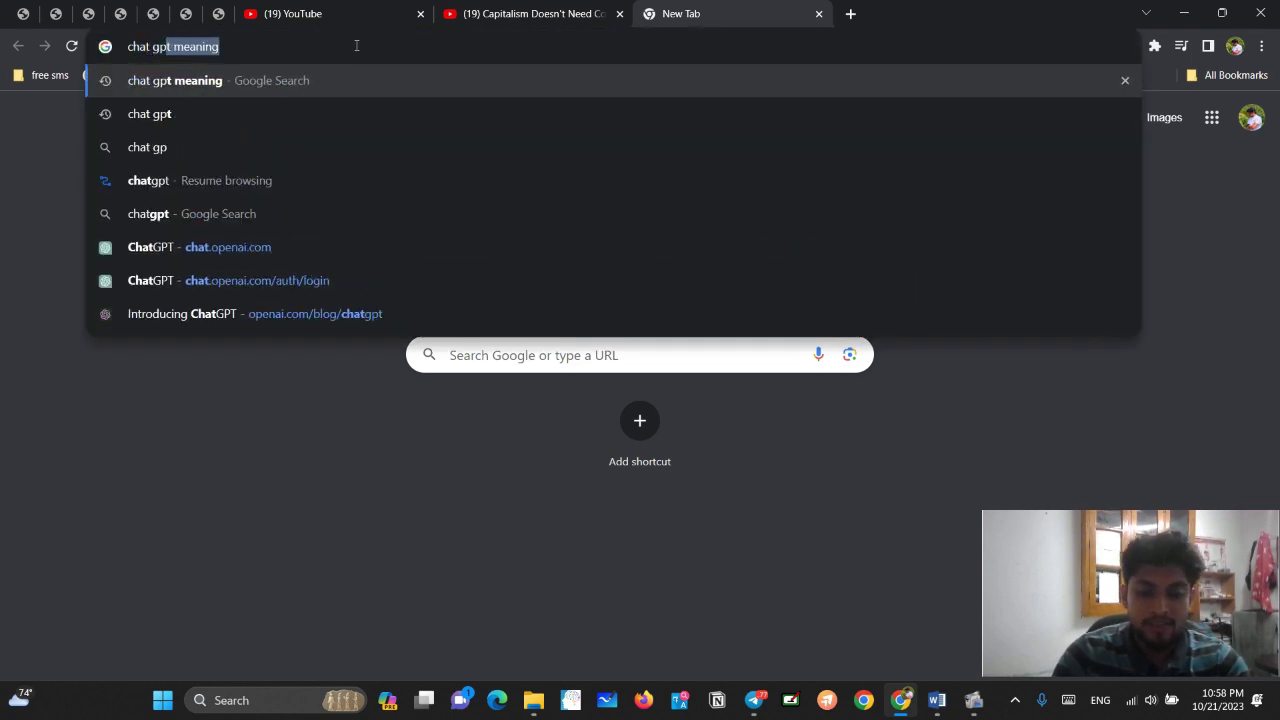
pyautogui.press('Down')
pyautogui.press('Down')
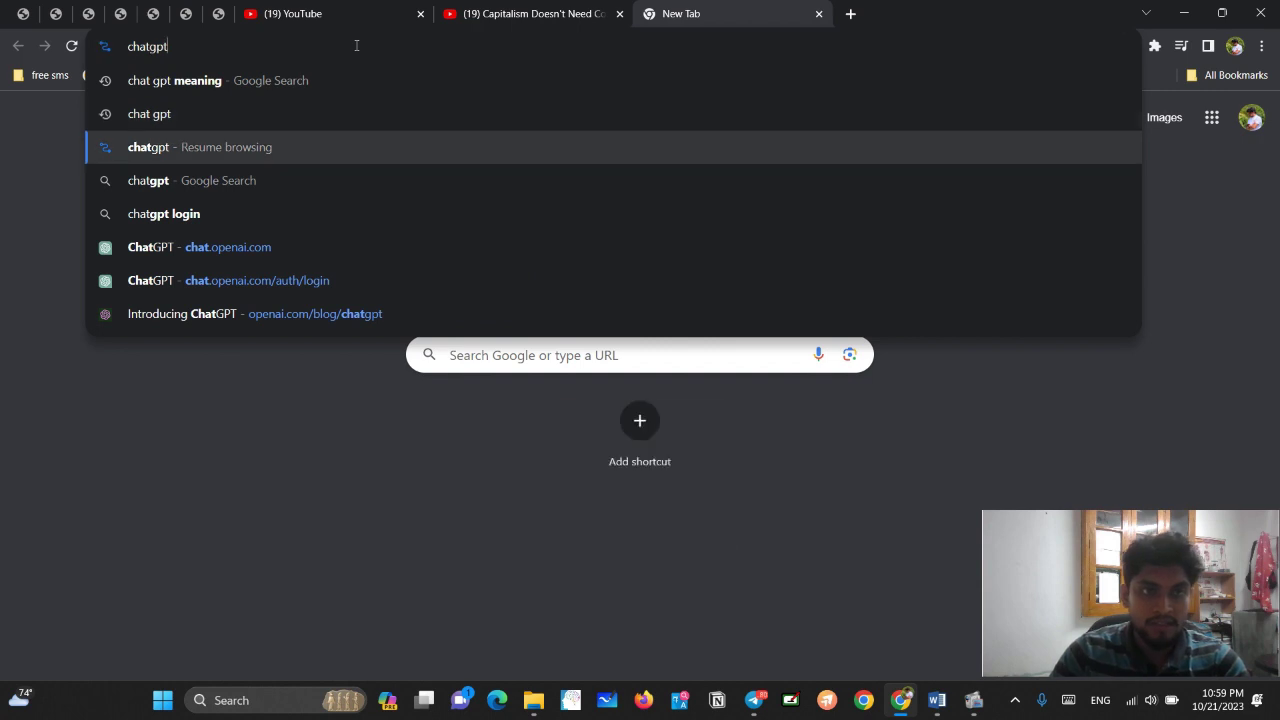
pyautogui.press('Down')
pyautogui.press('Down')
pyautogui.press('Down')
pyautogui.press('Return')
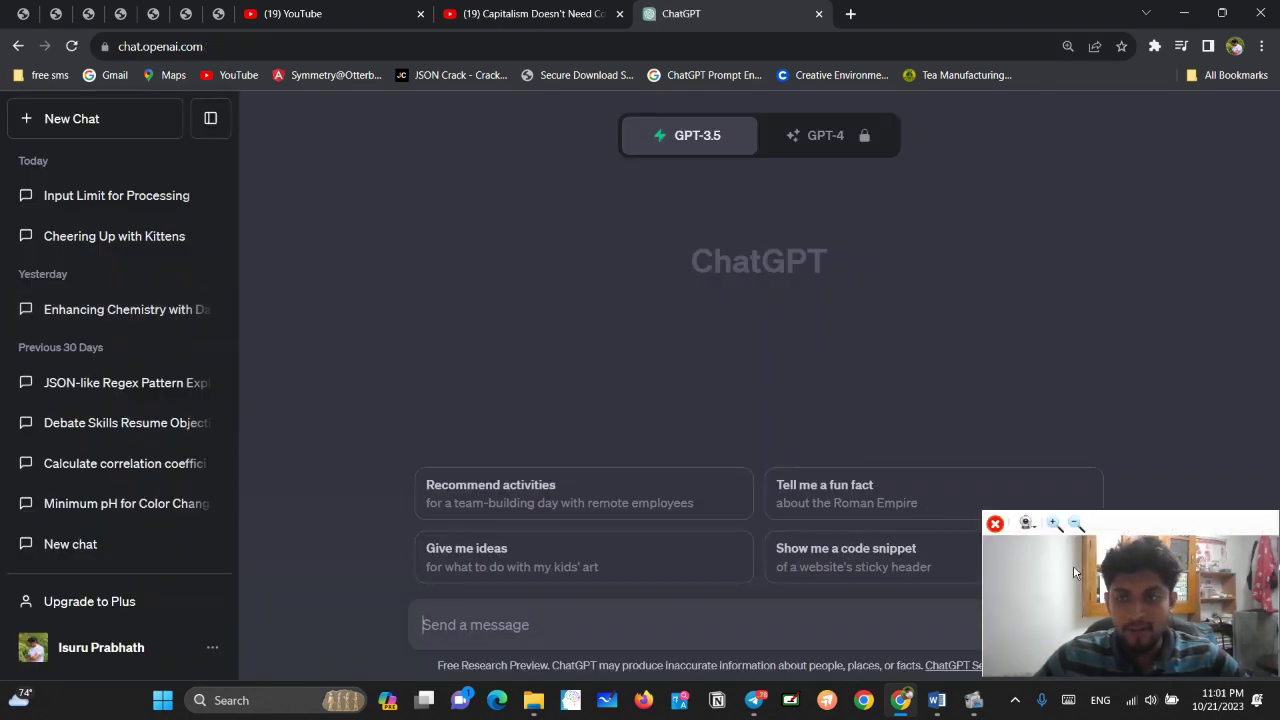
# Paste the copied Q and A prompt into the message box of the new chat
pyautogui.moveTo(1109, 590); pyautogui.dragTo(1120, 180)
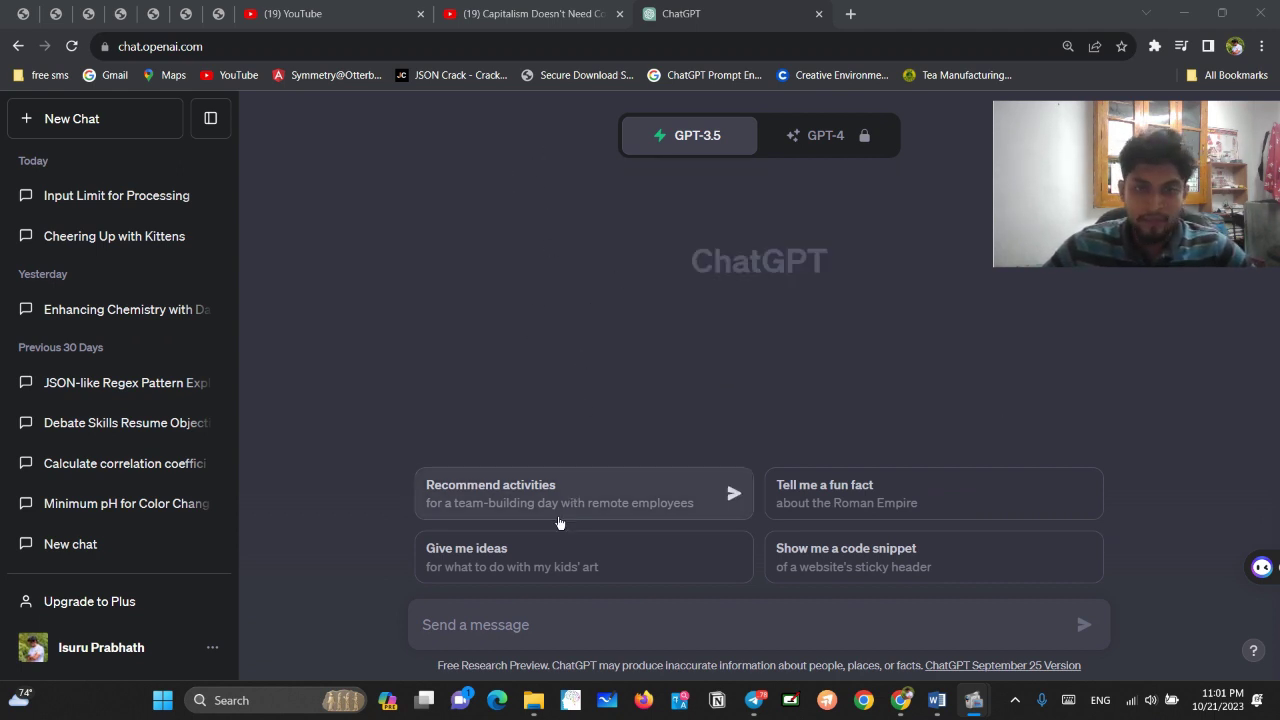
pyautogui.click(522, 622)
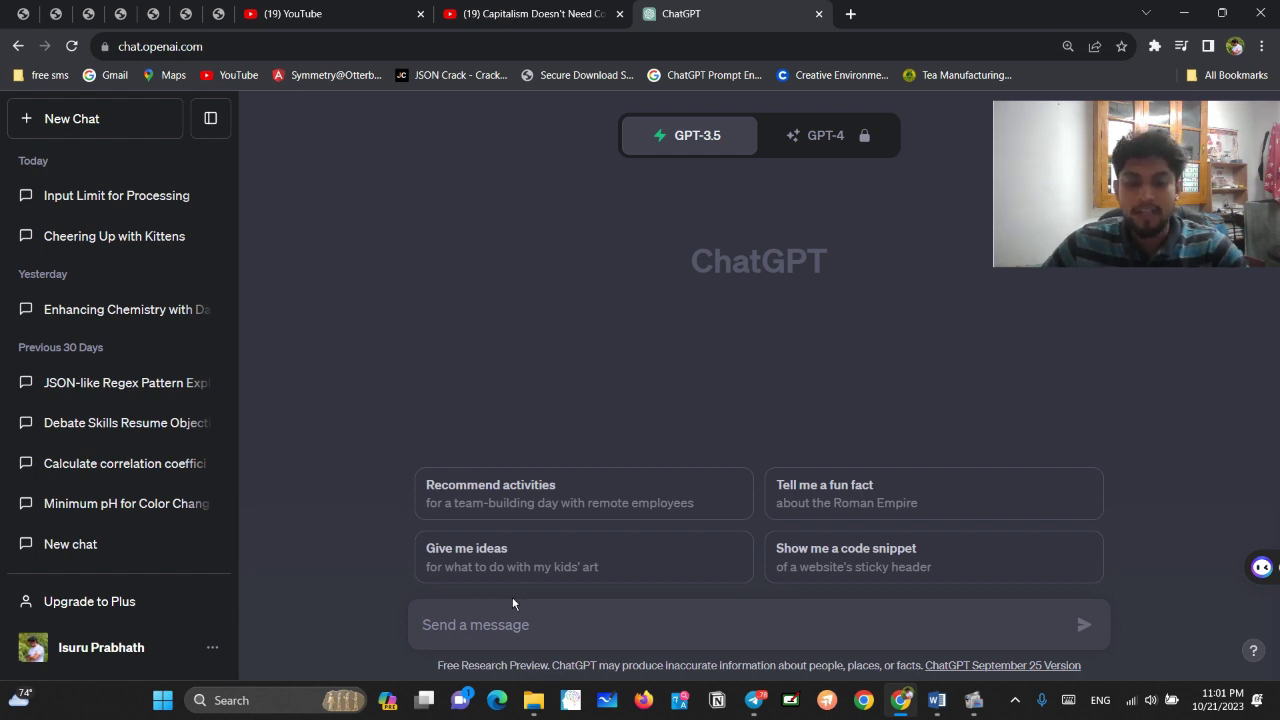
pyautogui.hotkey('ctrl', 'v')
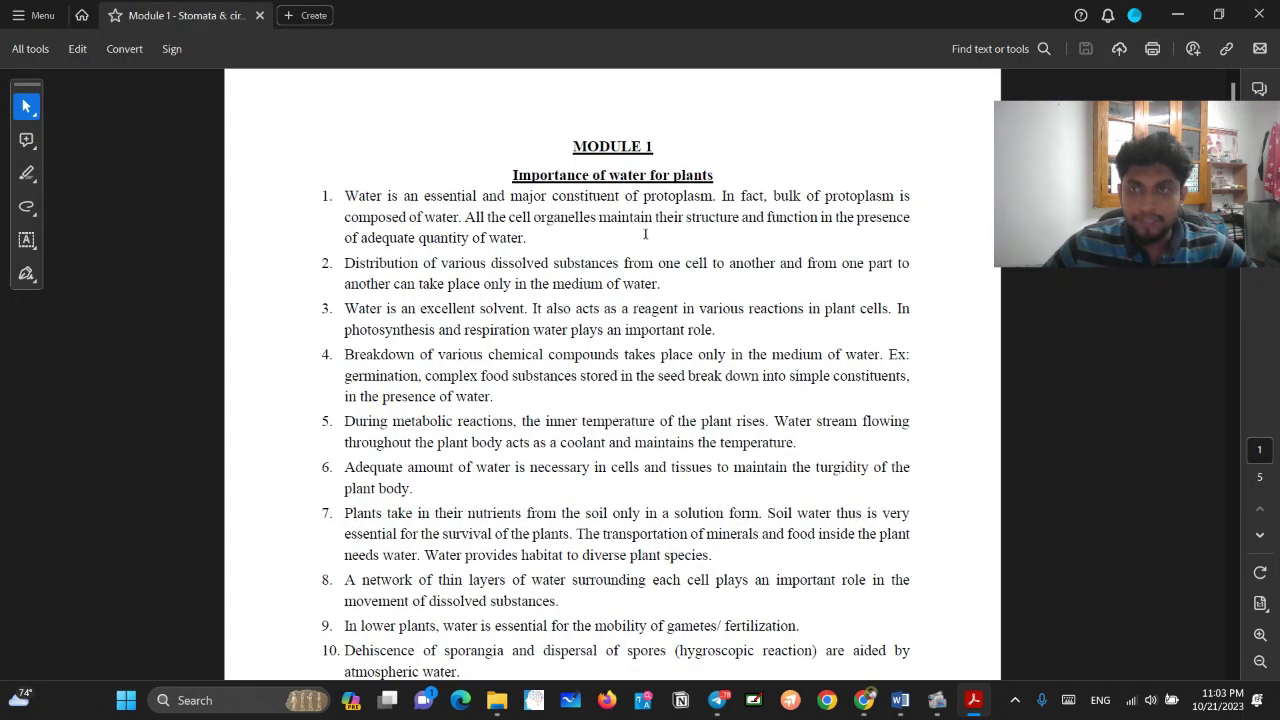
# Skim the Module 1 lecture notes PDF on stomata and copy its entire text
pyautogui.scroll(-4, 640, 234)
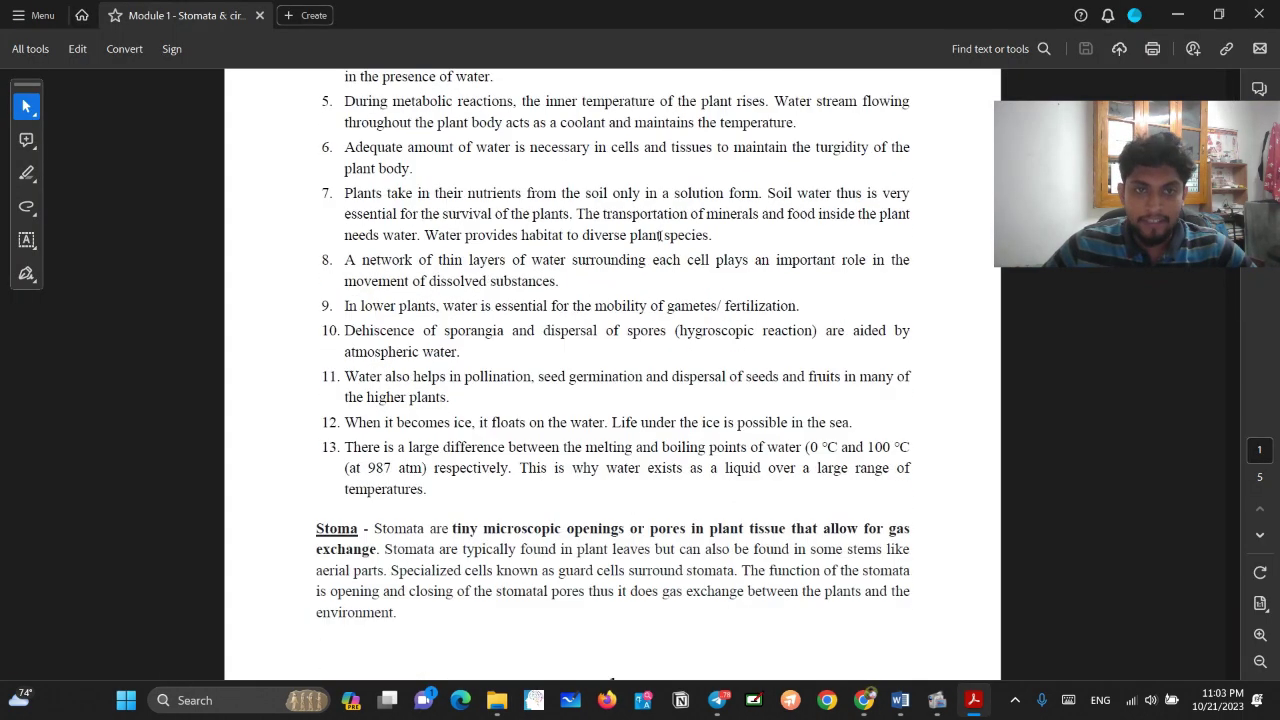
pyautogui.scroll(-5, 660, 238)
pyautogui.scroll(8, 660, 240)
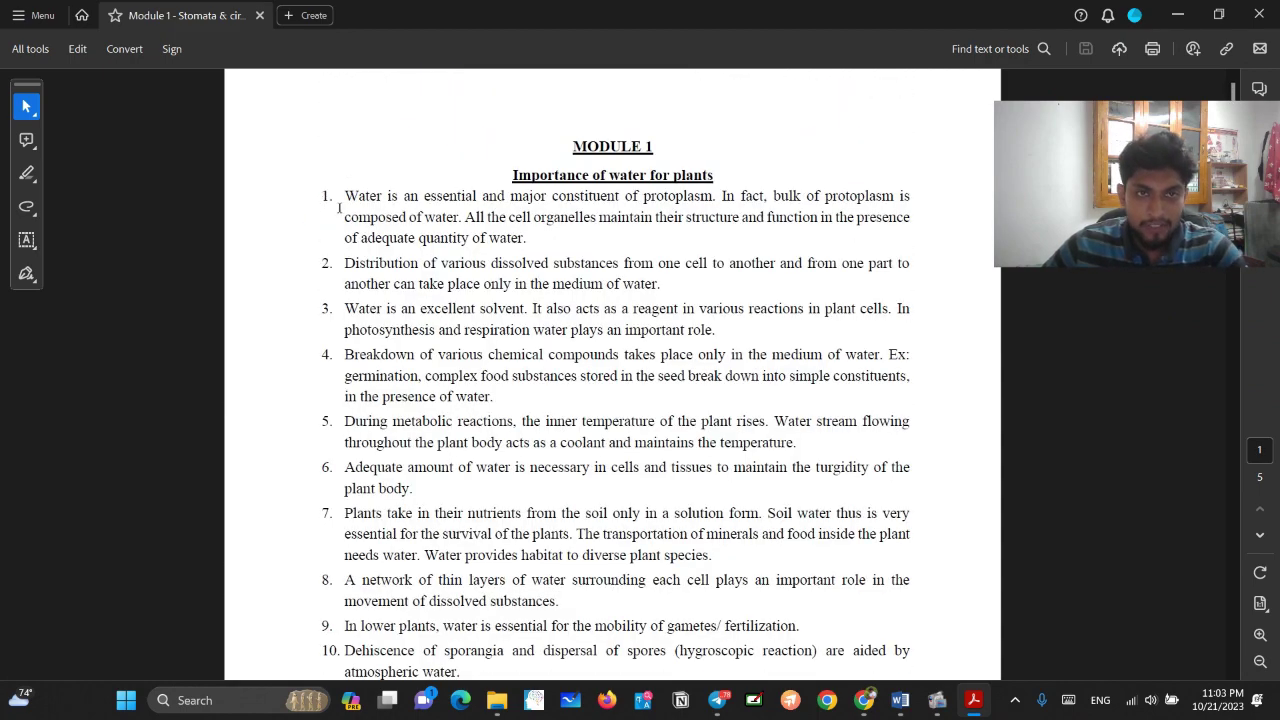
pyautogui.moveTo(339, 207); pyautogui.dragTo(432, 266)
pyautogui.hotkey('ctrl', 'a')
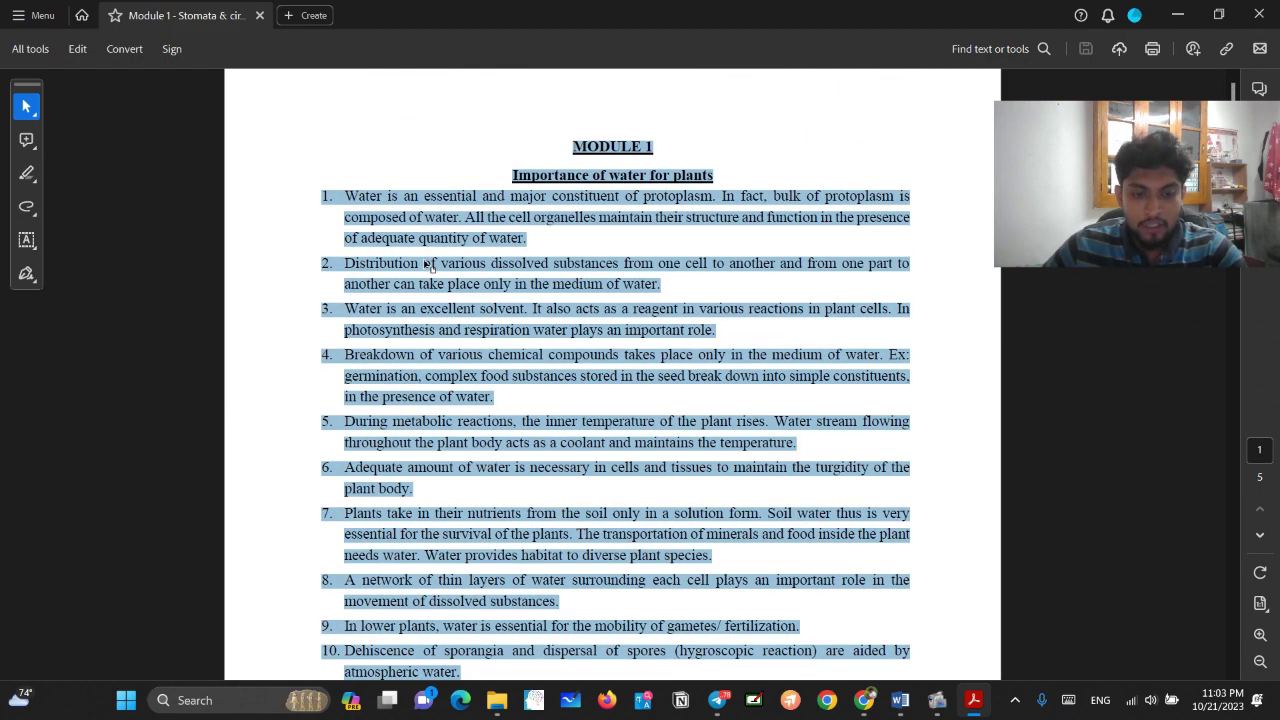
pyautogui.hotkey('ctrl', 'c')
# Switch back to ChatGPT in Chrome and replace the prompt's placeholder "{ copy and paste your lecture notes}" with the copied notes
pyautogui.click(864, 700)
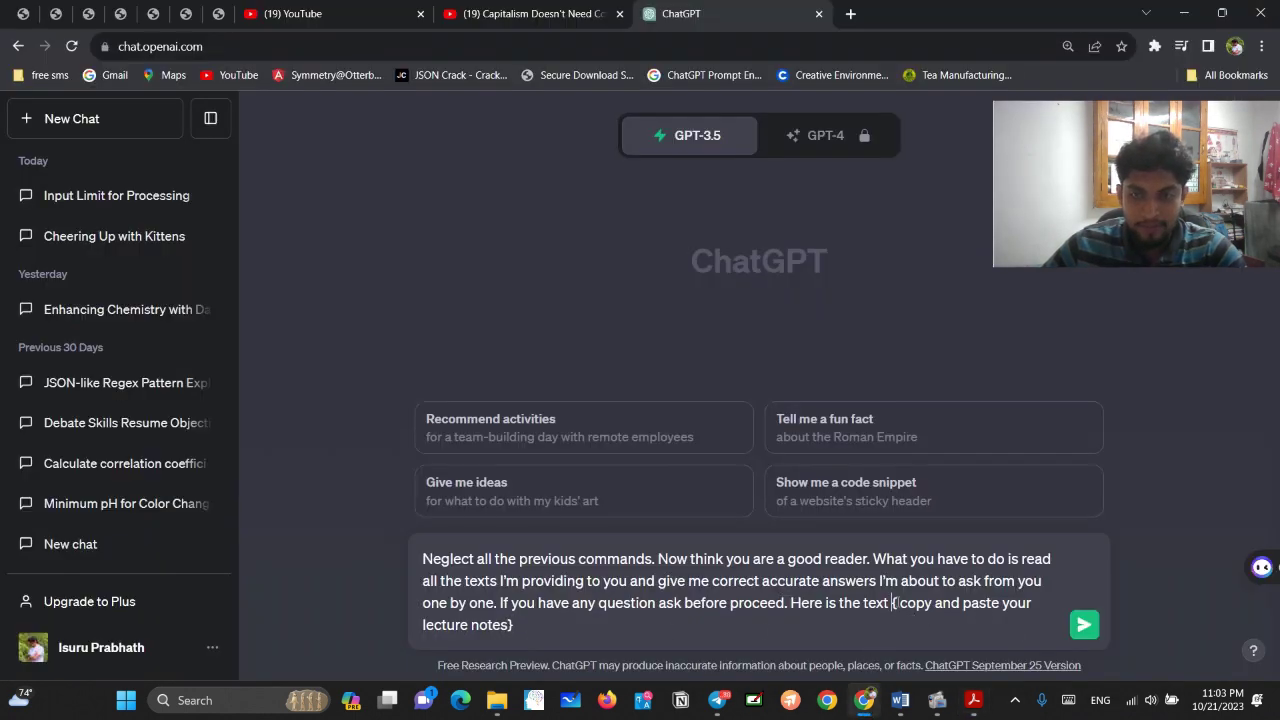
pyautogui.moveTo(893, 603); pyautogui.dragTo(960, 628)
pyautogui.hotkey('ctrl', 'v')
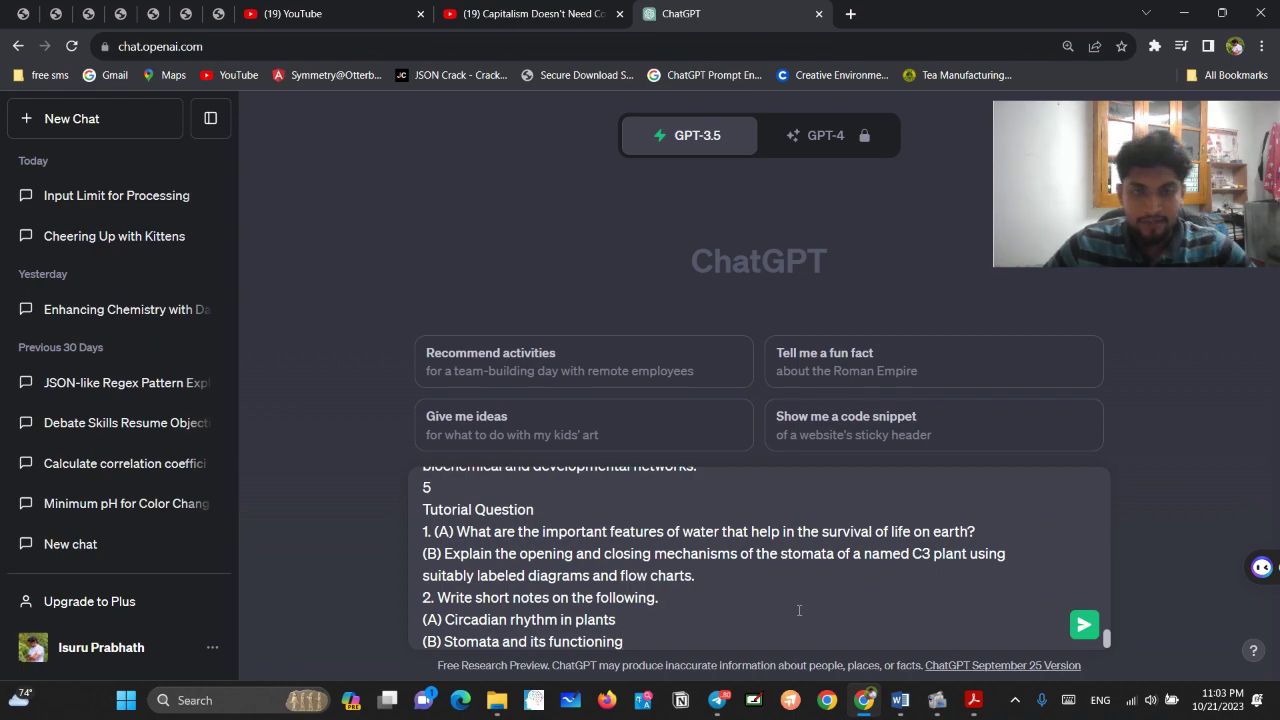
# Check the combined prompt and lecture notes in the message box, and send the message to ChatGPT
pyautogui.scroll(5, 800, 610)
pyautogui.scroll(5, 800, 604)
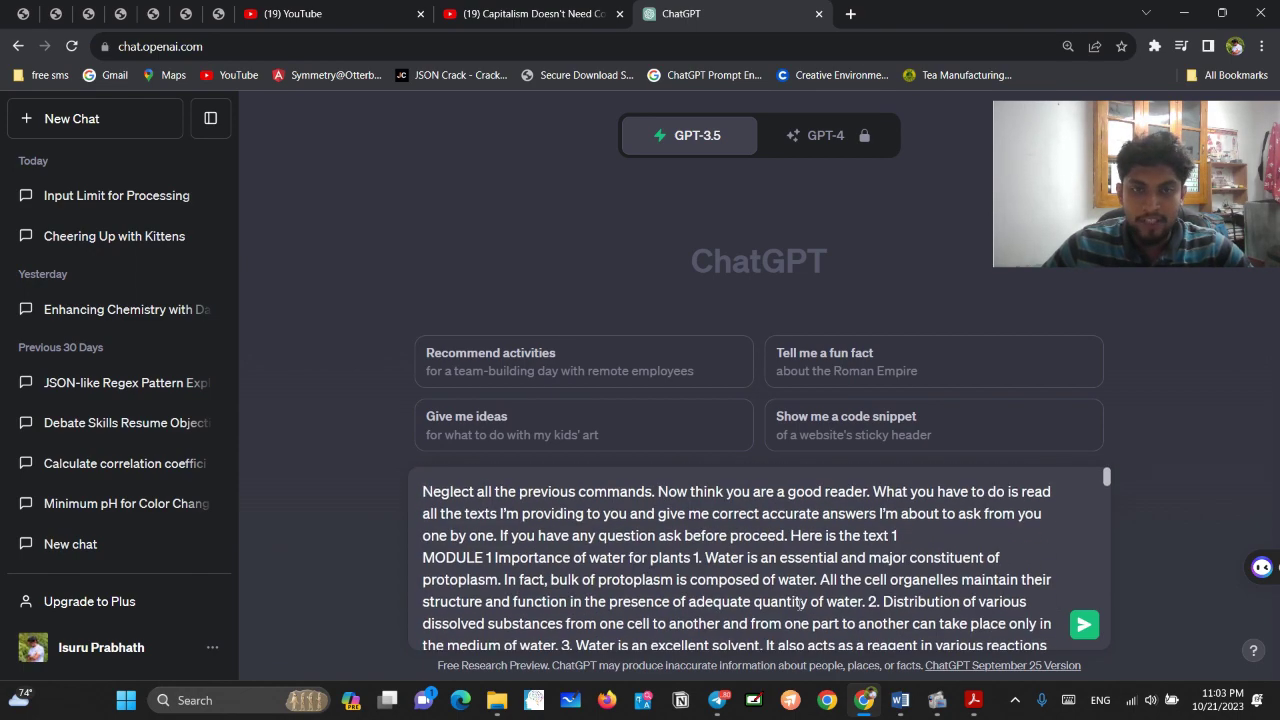
pyautogui.scroll(-15, 800, 604)
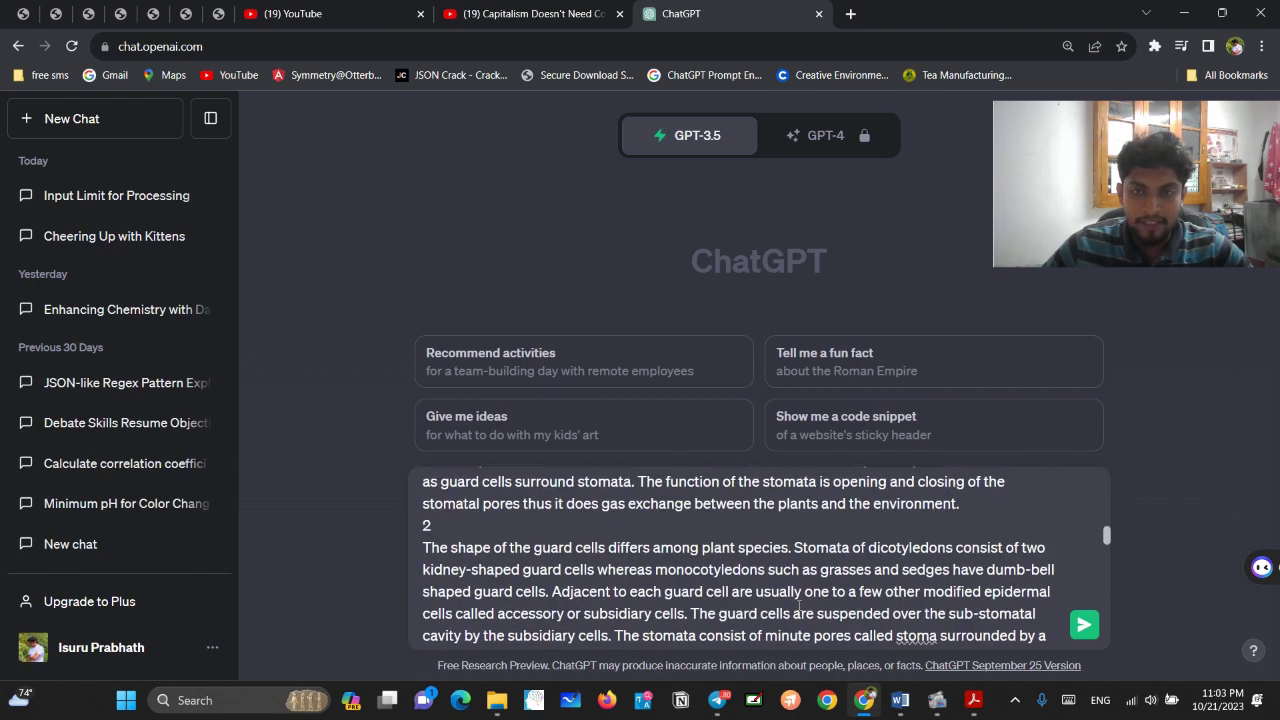
pyautogui.click(1084, 625)
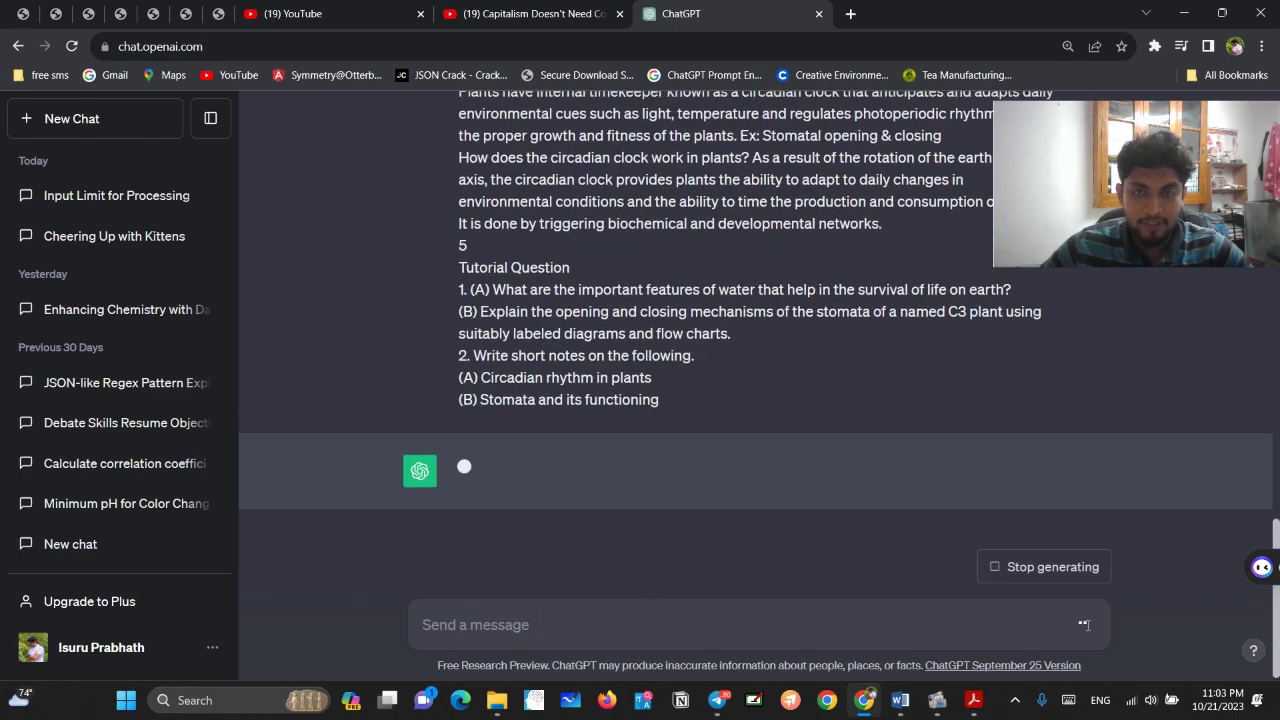
pyautogui.scroll(-20, 849, 479)
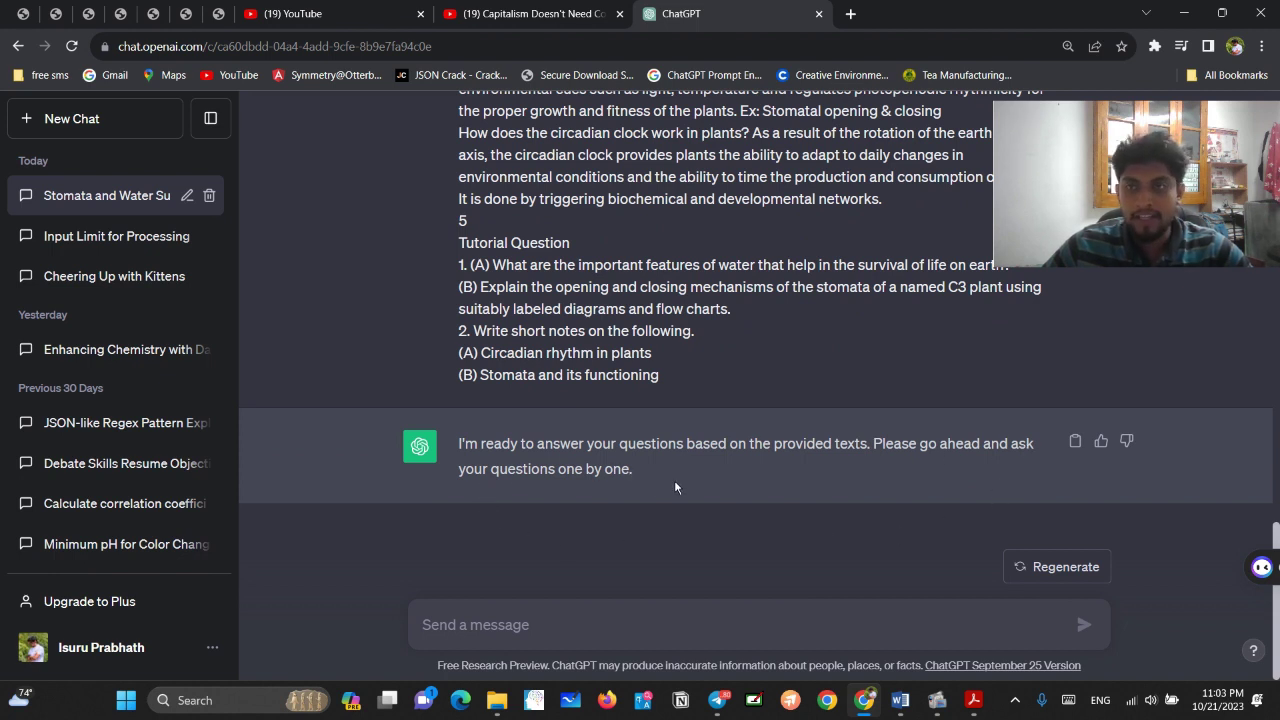
# Look back through the sent lecture notes and ChatGPT's reply for a topic to ask about
pyautogui.scroll(7, 680, 470)
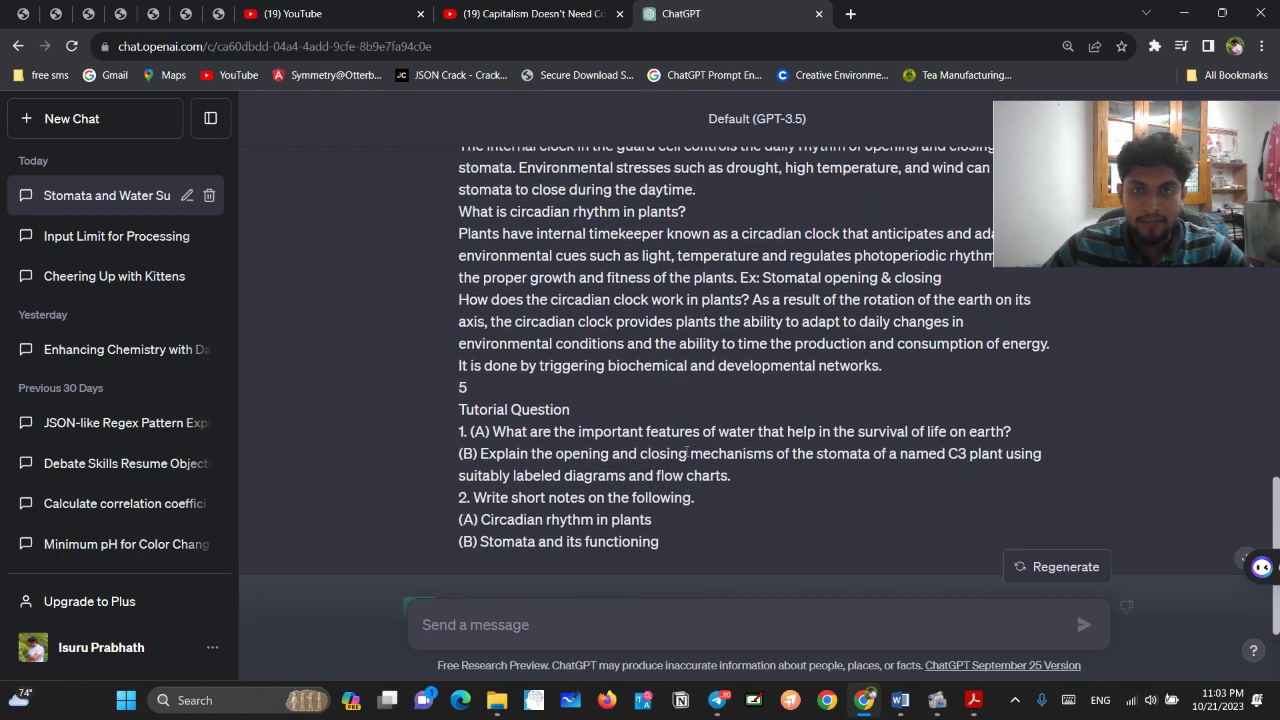
pyautogui.scroll(-6, 688, 455)
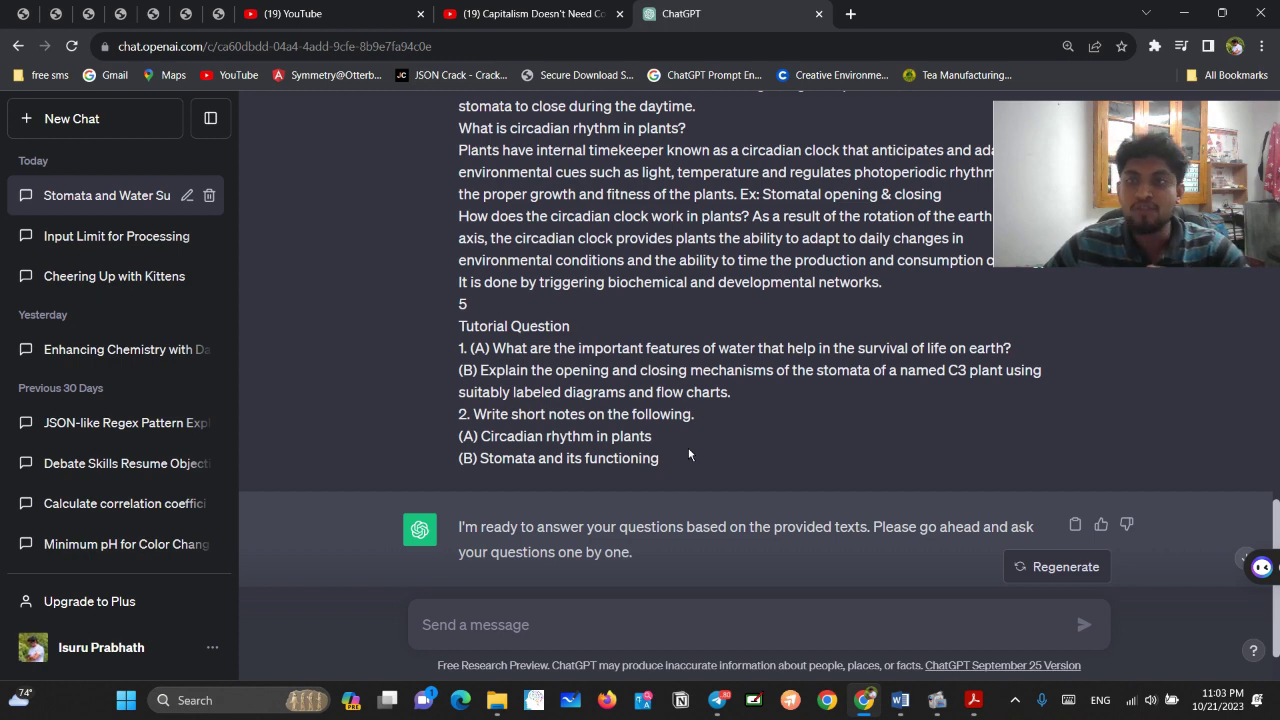
pyautogui.click(672, 617)
pyautogui.scroll(5, 740, 400)
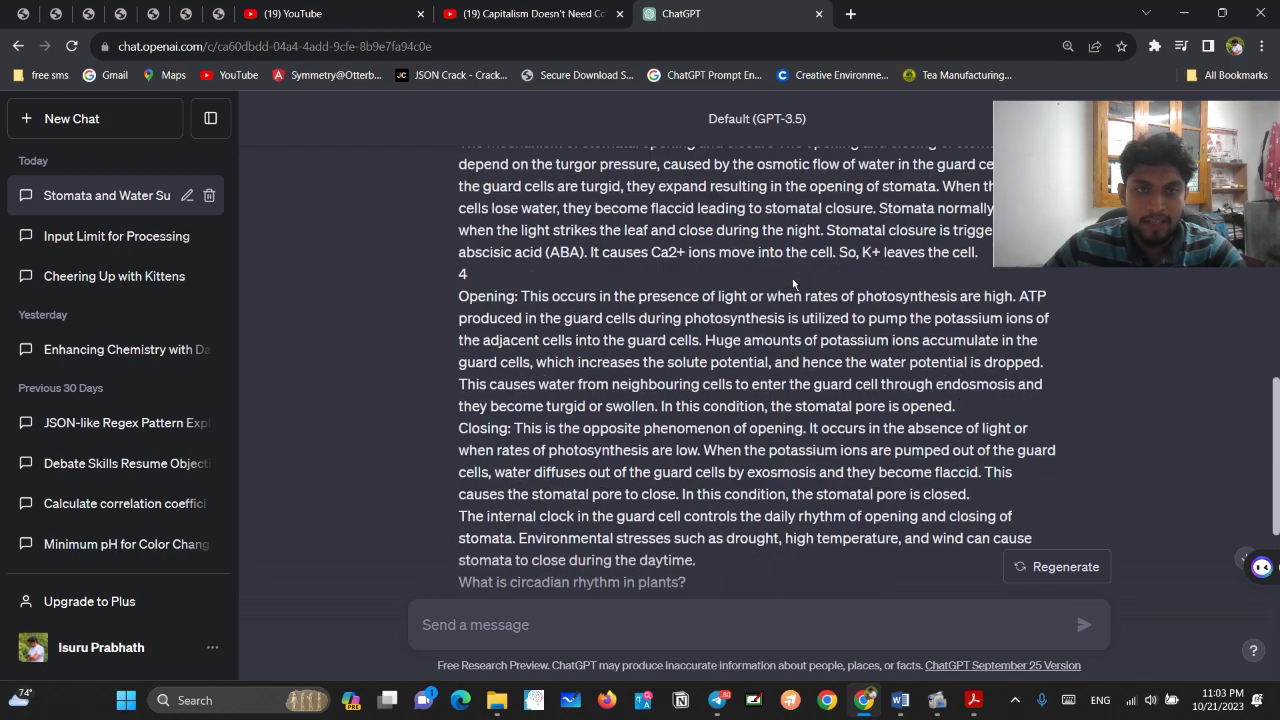
pyautogui.scroll(3, 789, 276)
pyautogui.scroll(3, 795, 278)
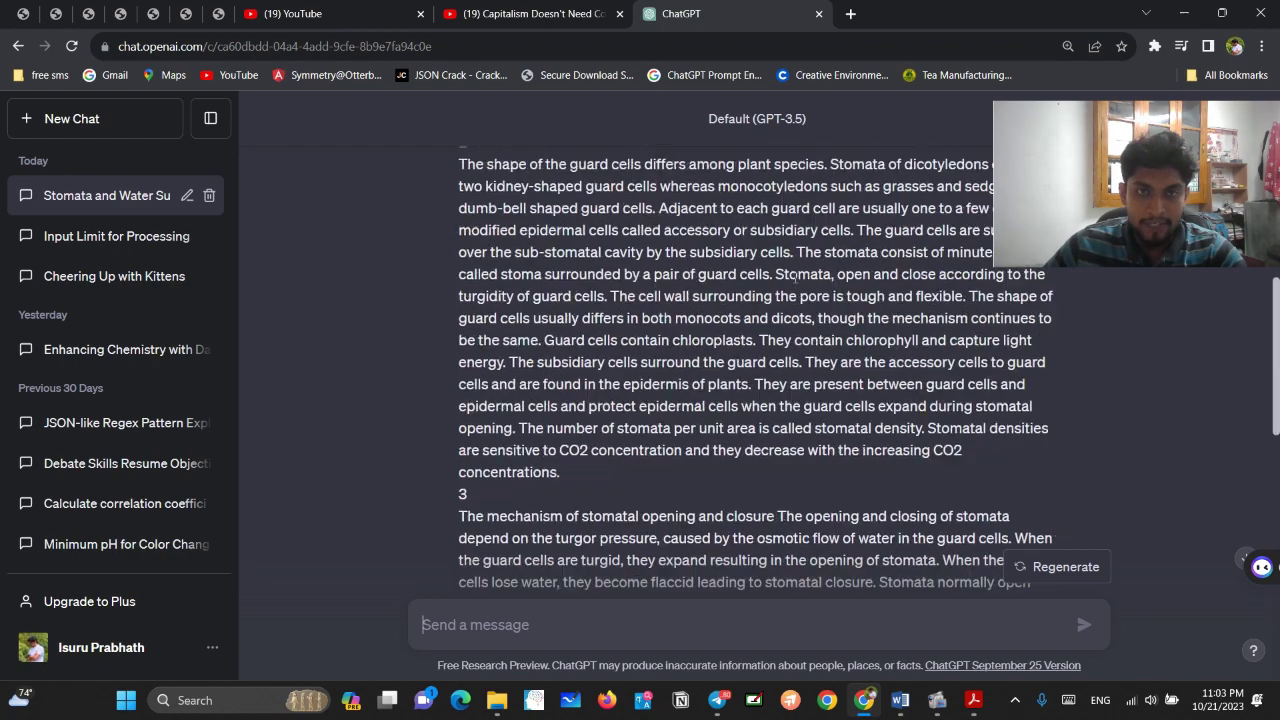
pyautogui.scroll(5, 796, 276)
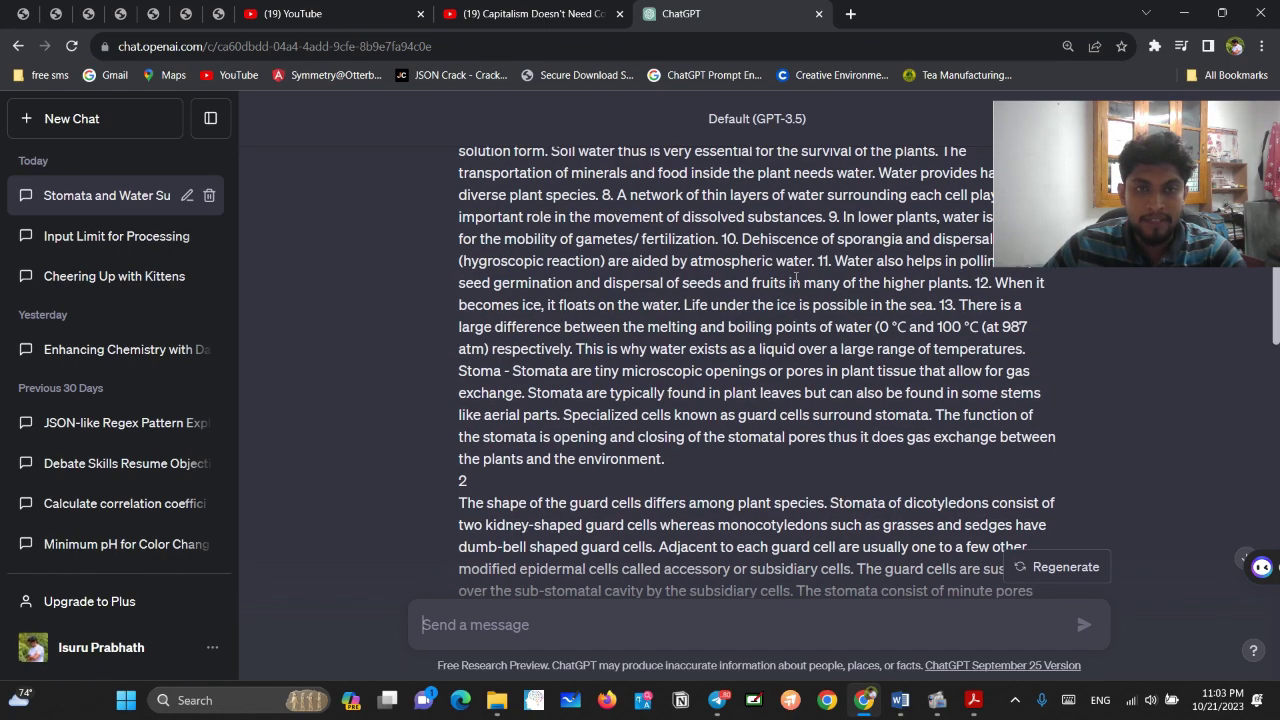
pyautogui.scroll(1, 801, 268)
pyautogui.scroll(-6, 803, 270)
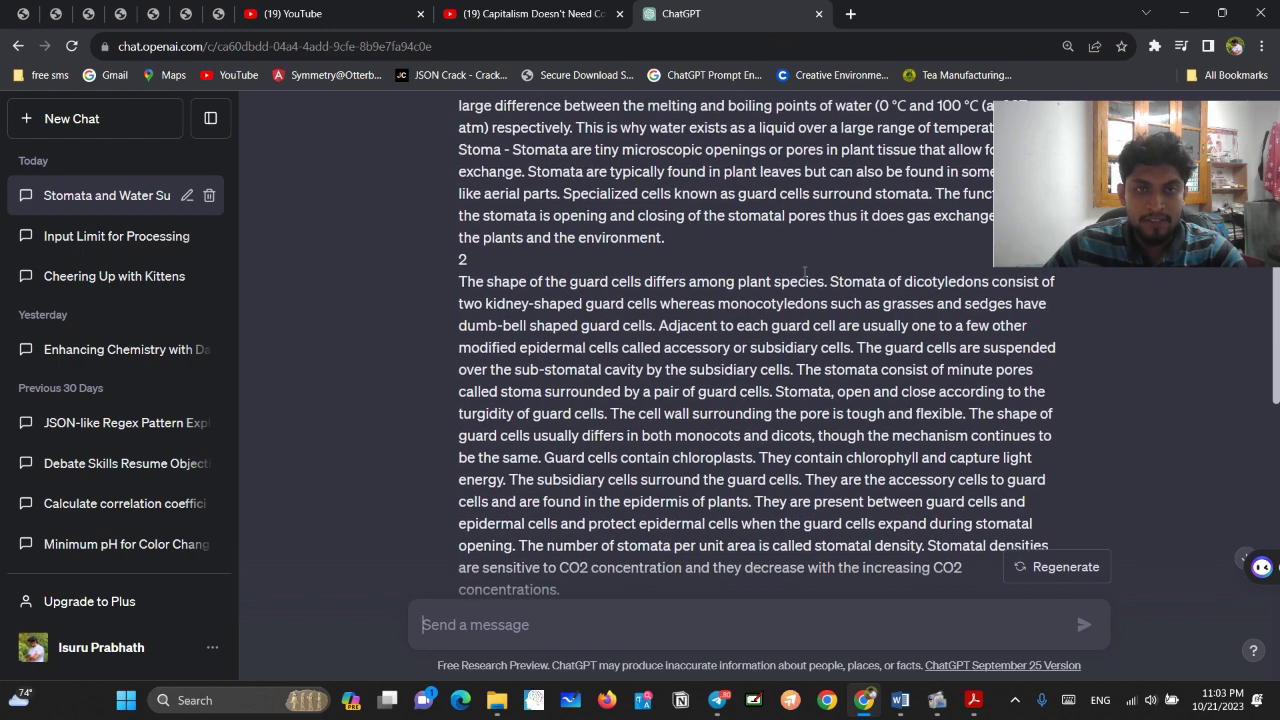
pyautogui.scroll(-10, 805, 270)
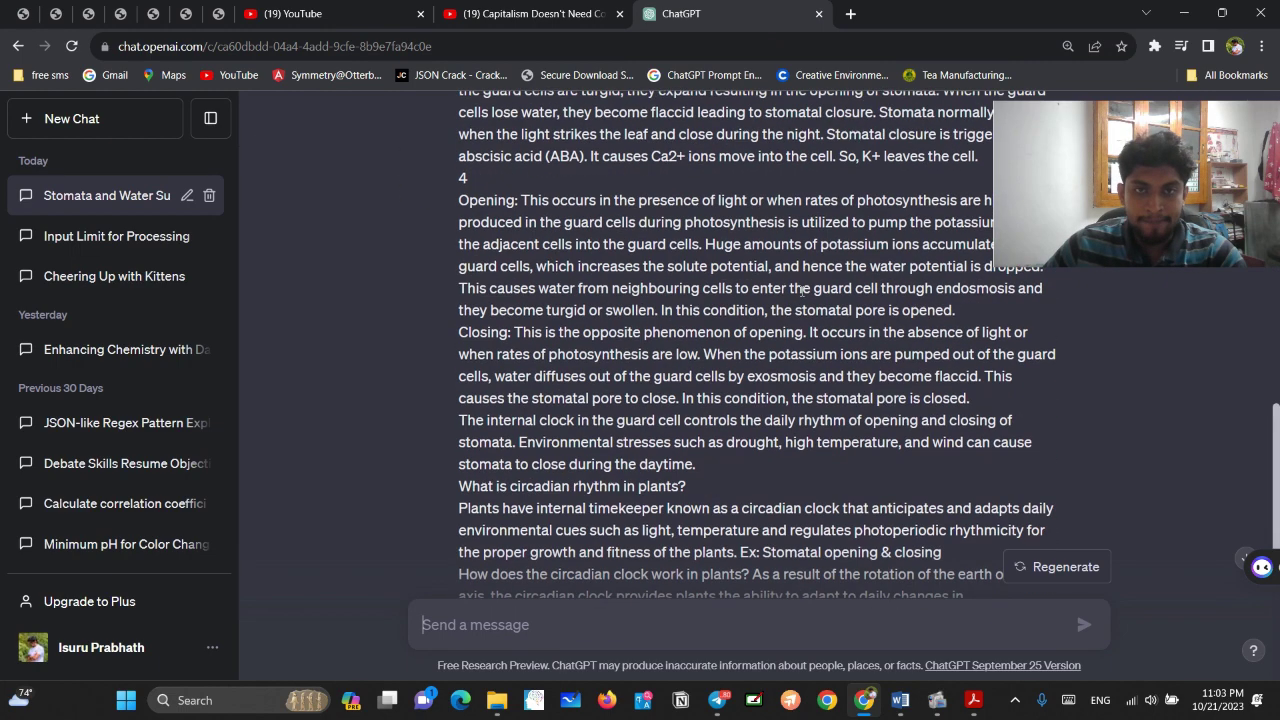
pyautogui.scroll(4, 710, 175)
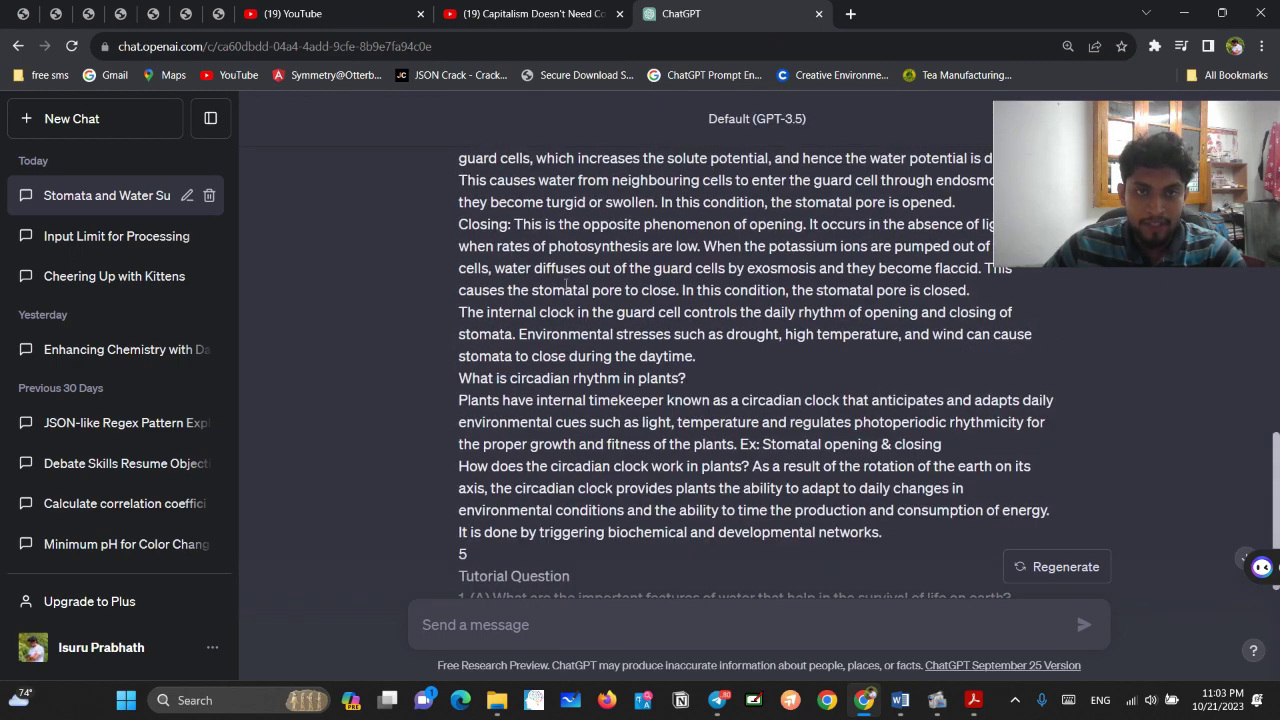
pyautogui.scroll(-3, 566, 290)
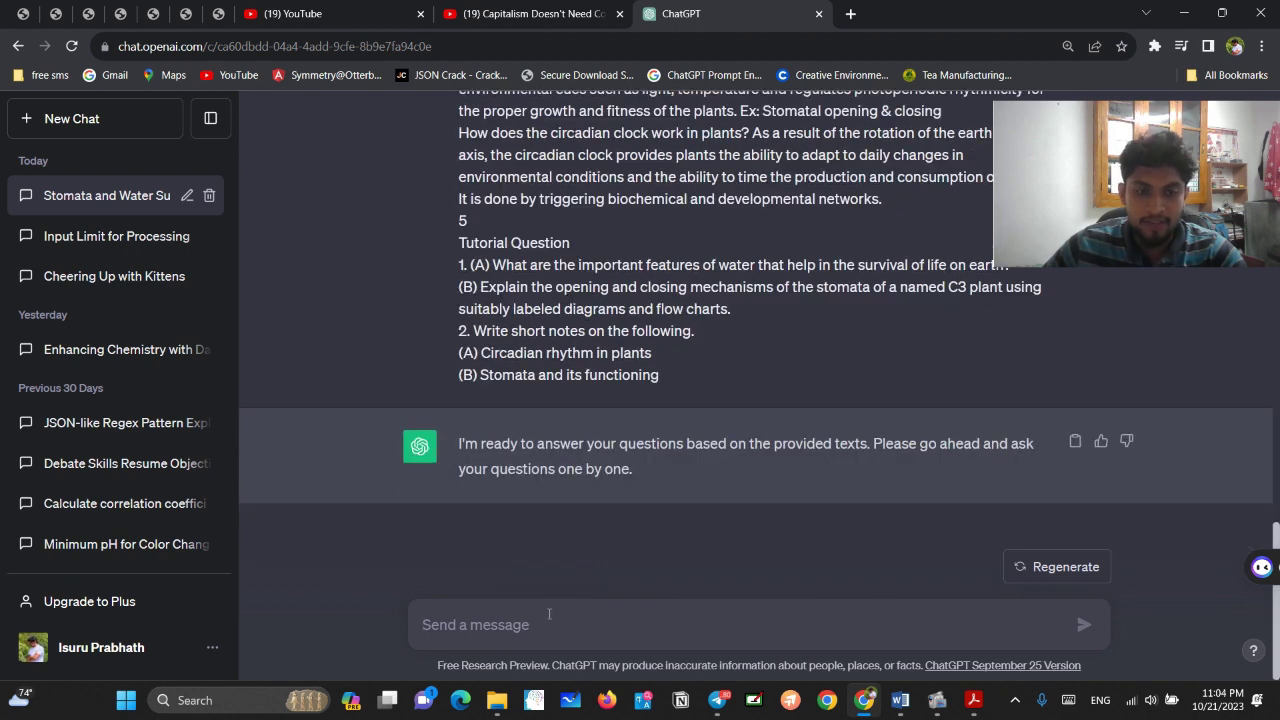
# Ask ChatGPT the question "what is a stomata?" in the same chat
pyautogui.write('what i')
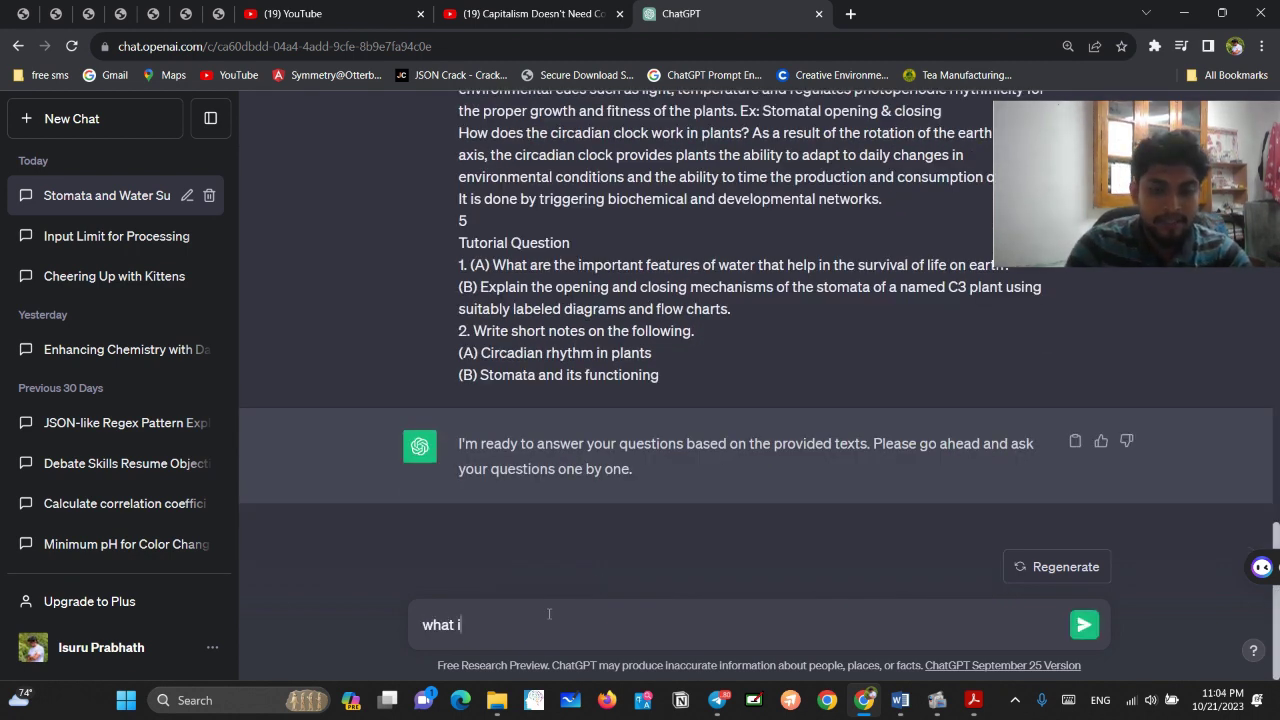
pyautogui.write('s an')
pyautogui.press('BackSpace')
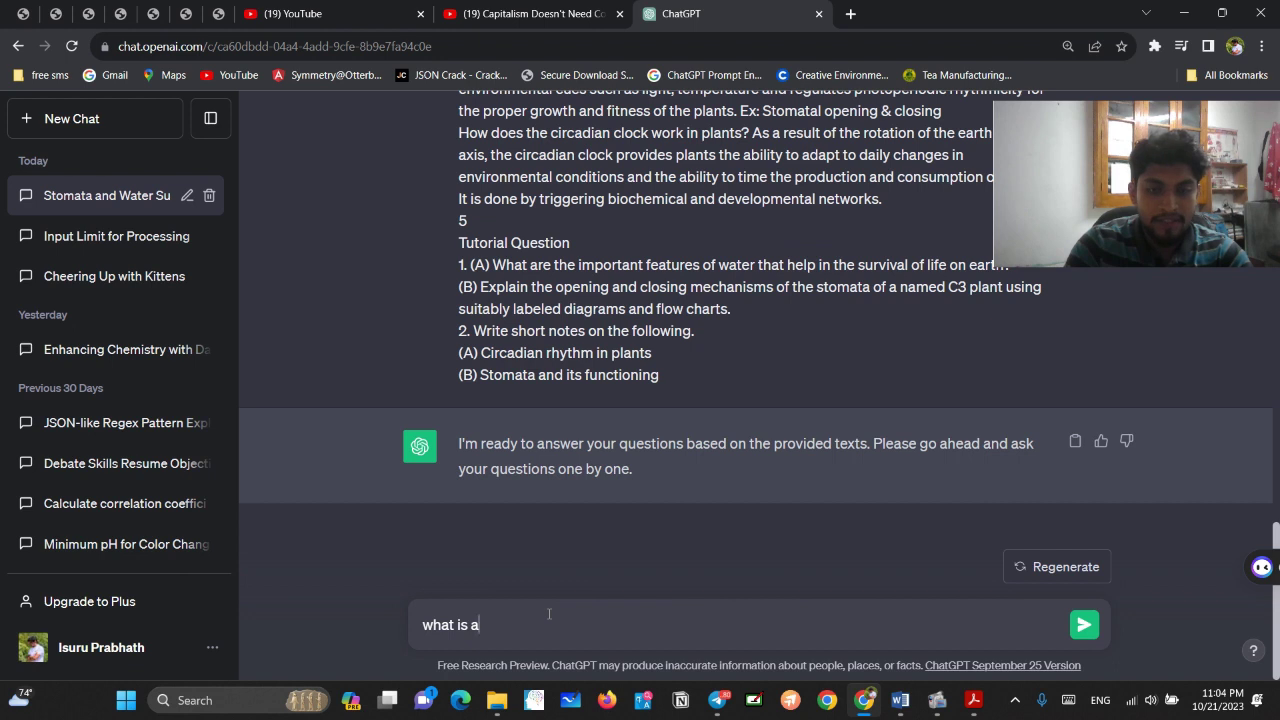
pyautogui.write('stomata')
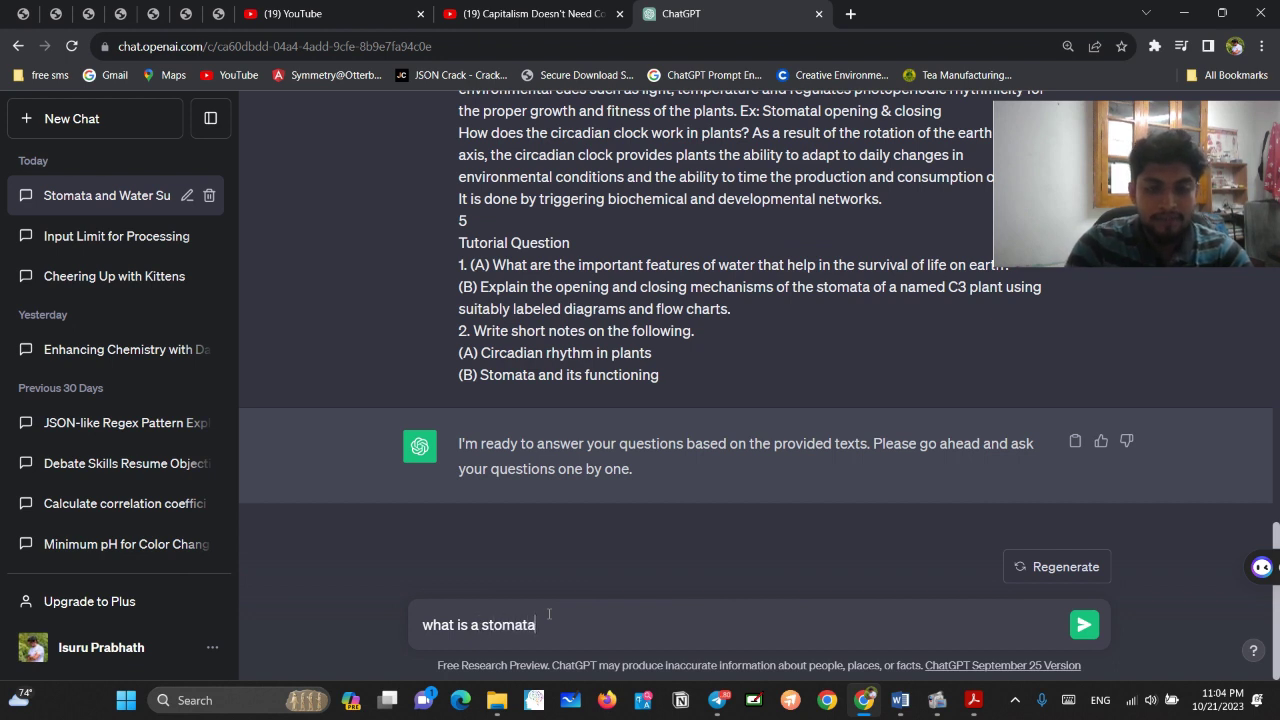
pyautogui.write('?')
pyautogui.press('Return')
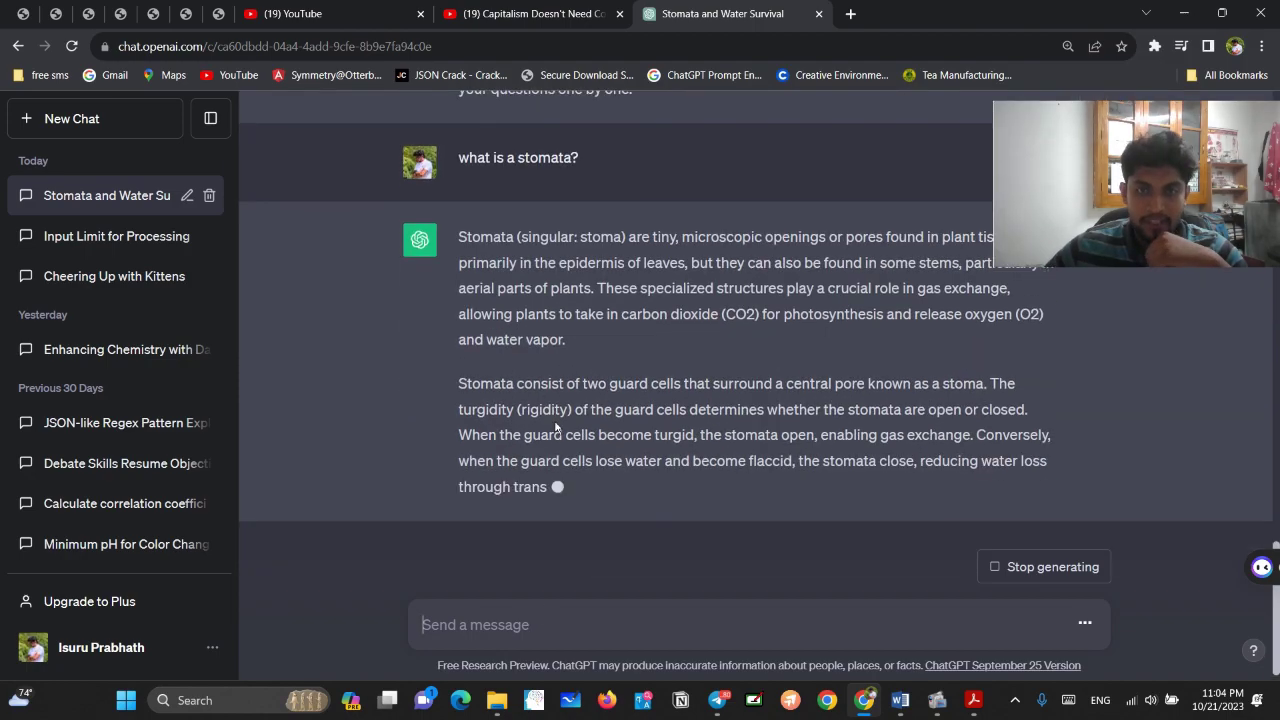
# Read ChatGPT's full answer on stomata and check it against the notes above it
pyautogui.scroll(14, 584, 461)
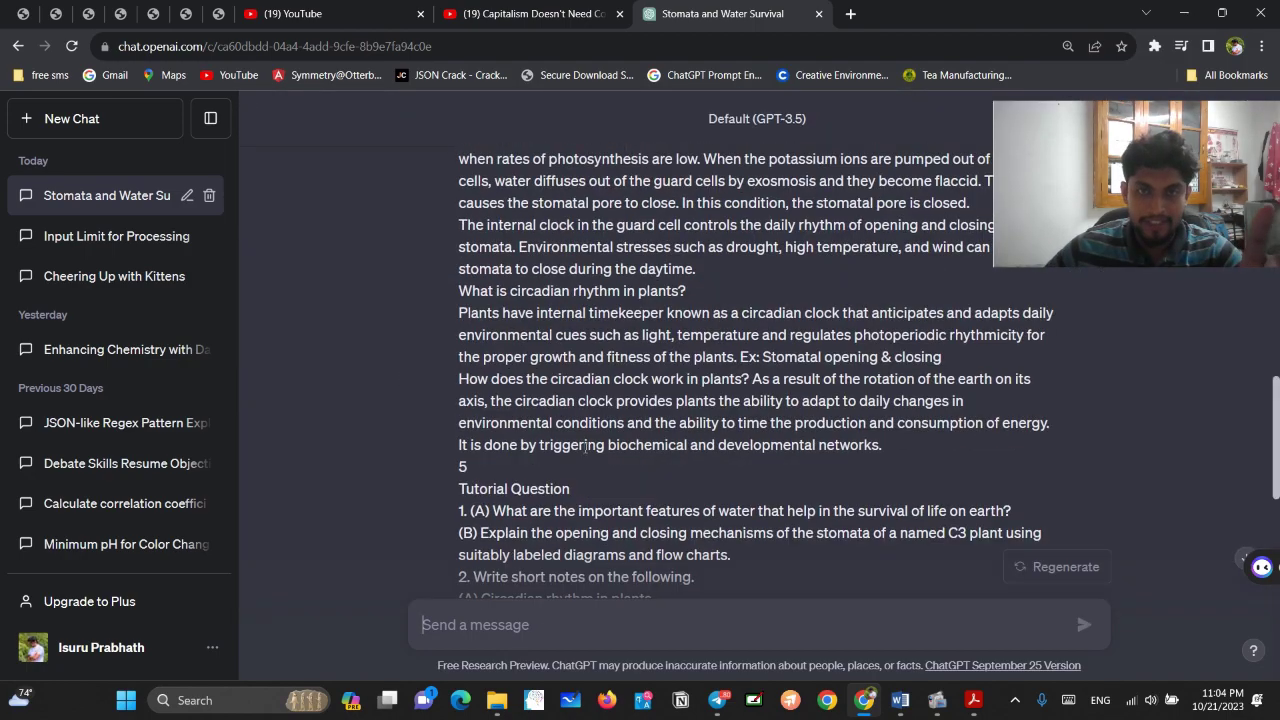
pyautogui.scroll(-5, 586, 450)
pyautogui.scroll(-8, 586, 445)
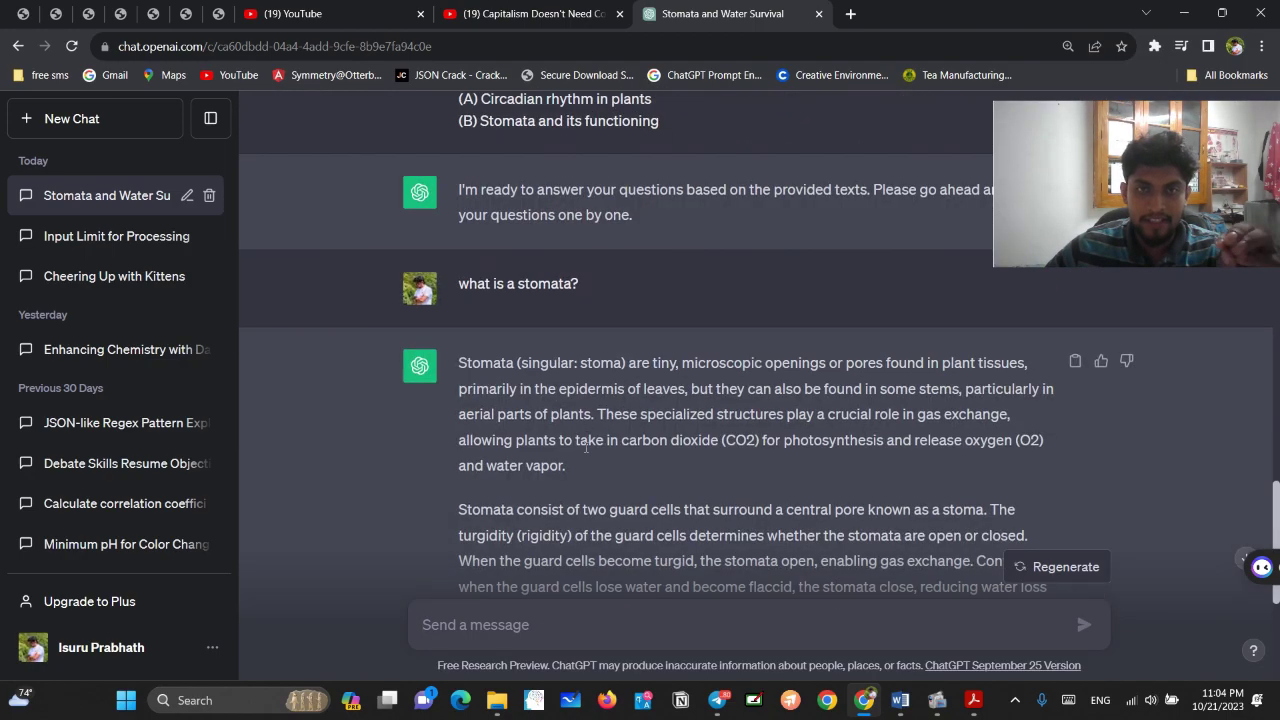
pyautogui.scroll(3, 586, 445)
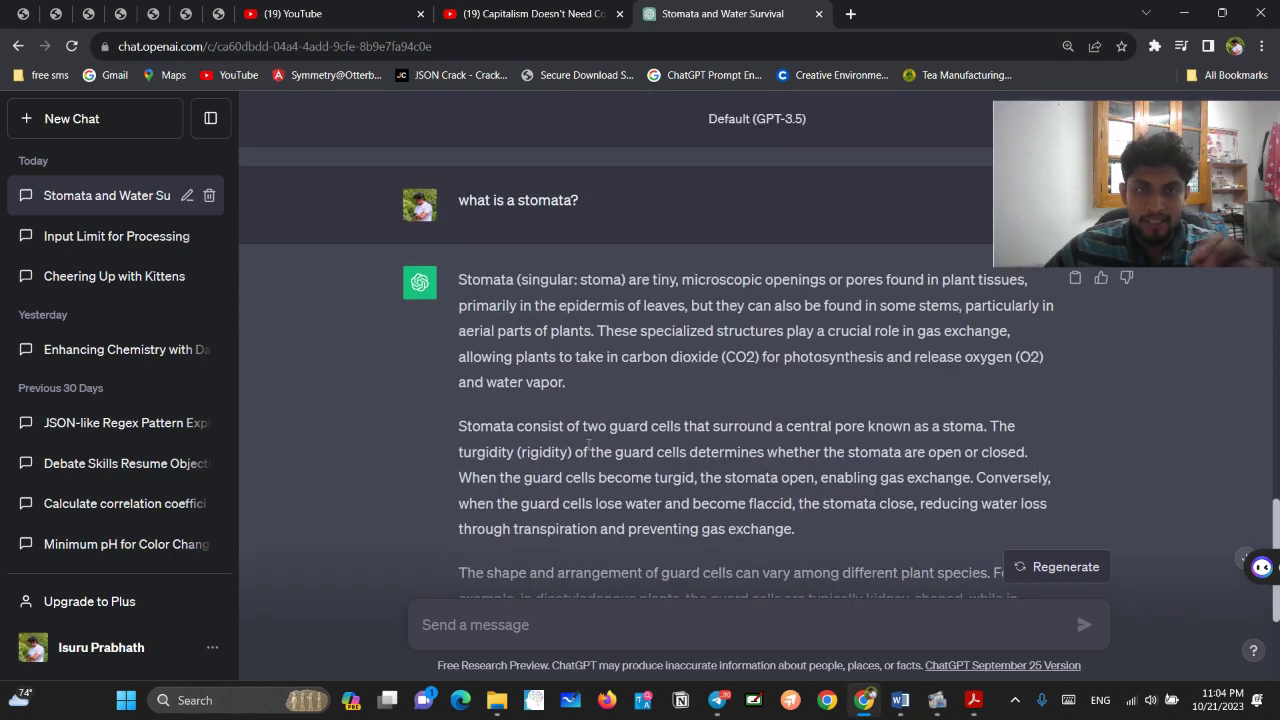
pyautogui.scroll(-3, 589, 440)
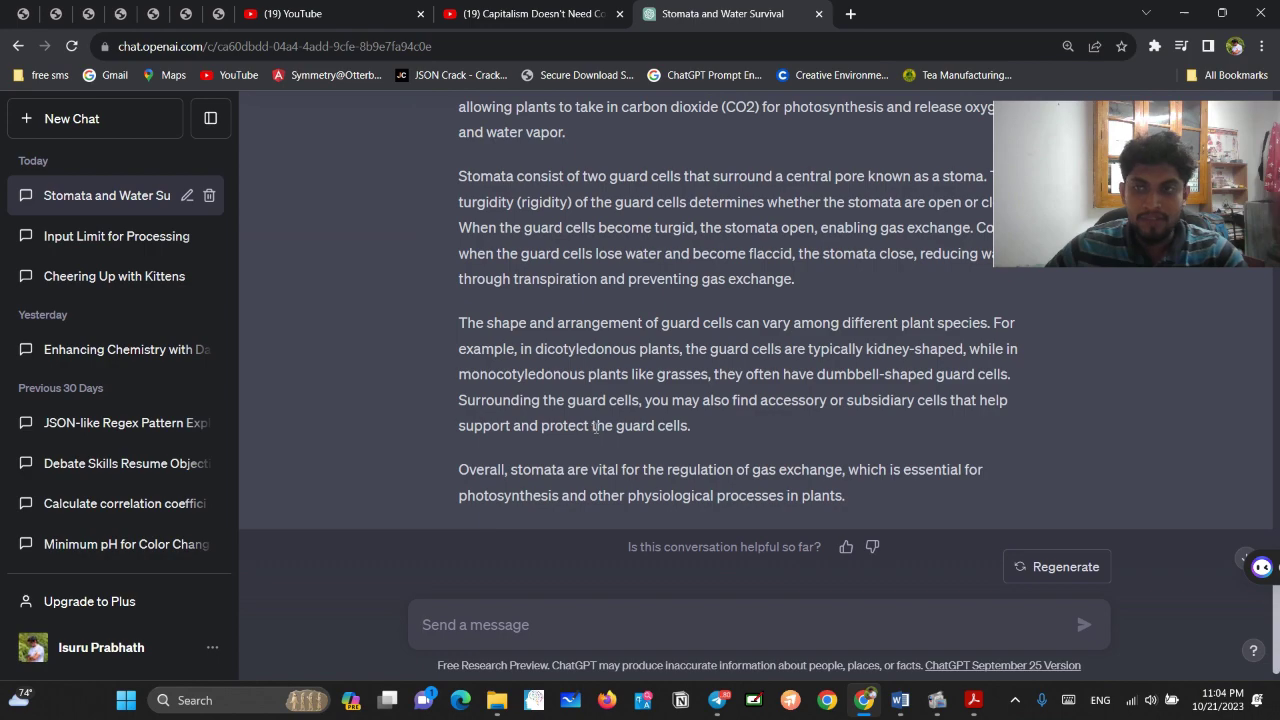
pyautogui.scroll(3, 596, 427)
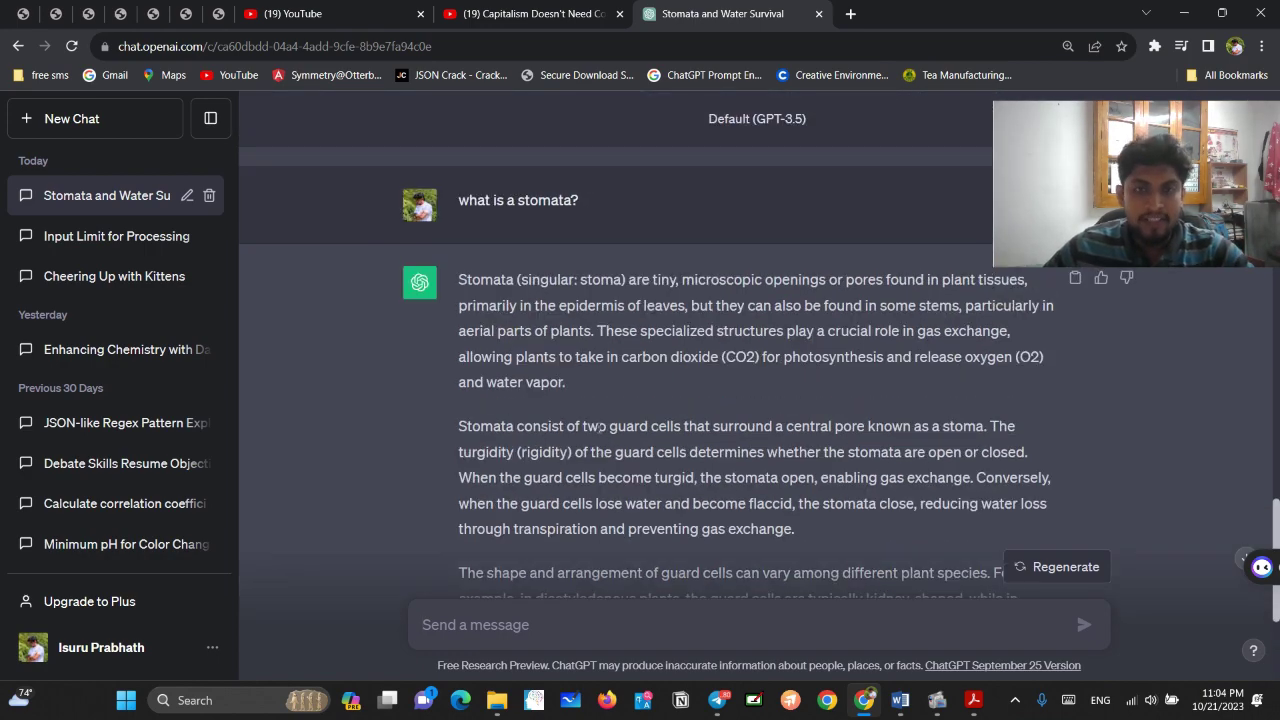
pyautogui.scroll(-4, 603, 424)
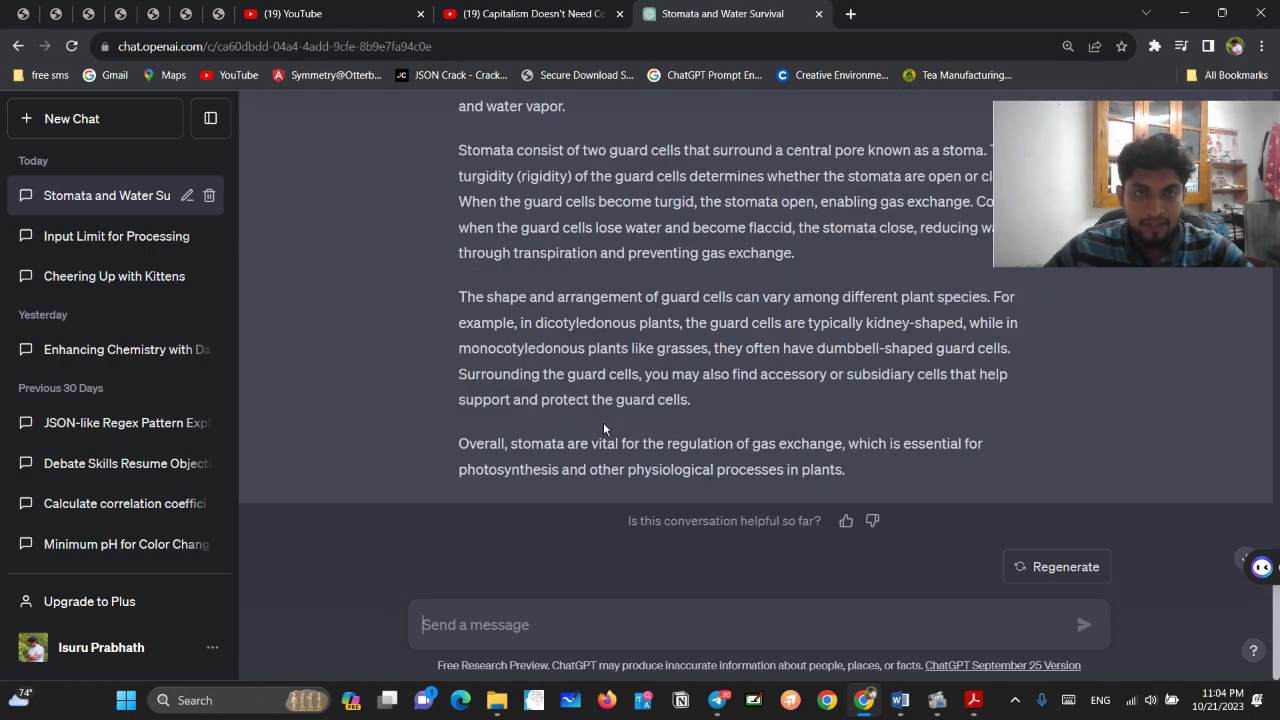
# Review the conversation from the opening prompt through the pasted notes to the end of the stomata answer
pyautogui.scroll(15, 603, 422)
pyautogui.scroll(4, 603, 422)
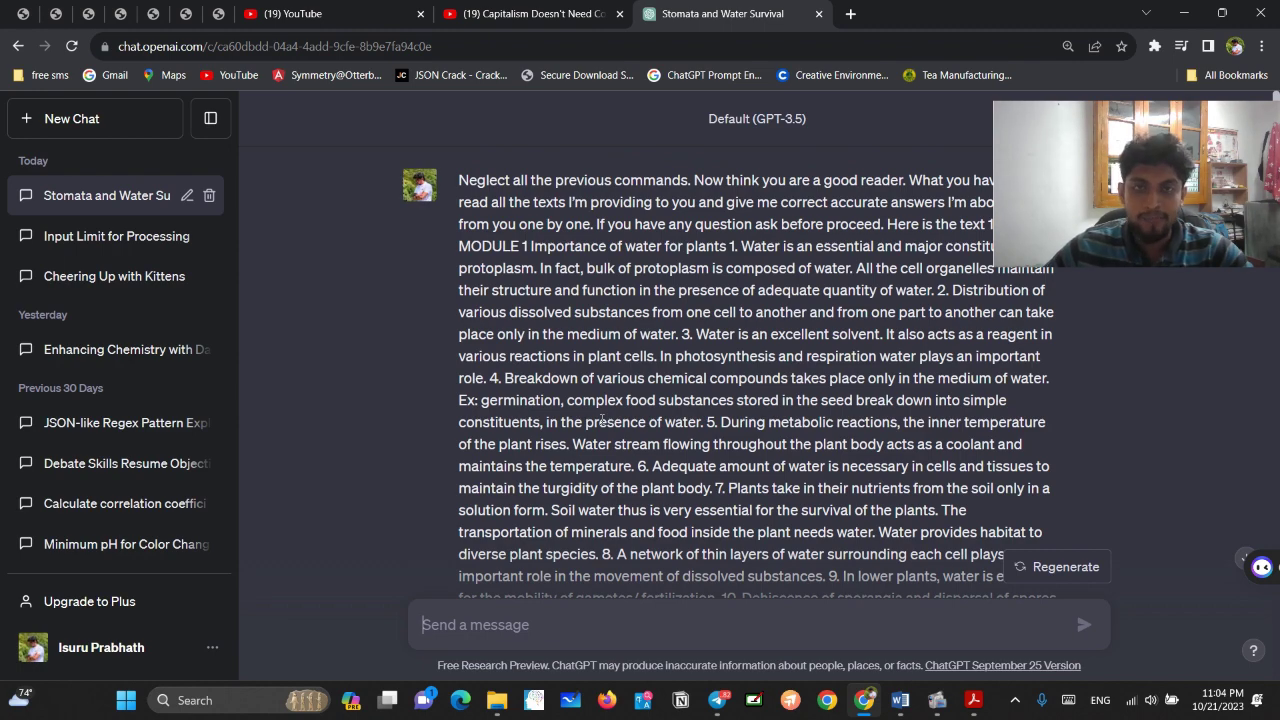
pyautogui.scroll(-15, 603, 422)
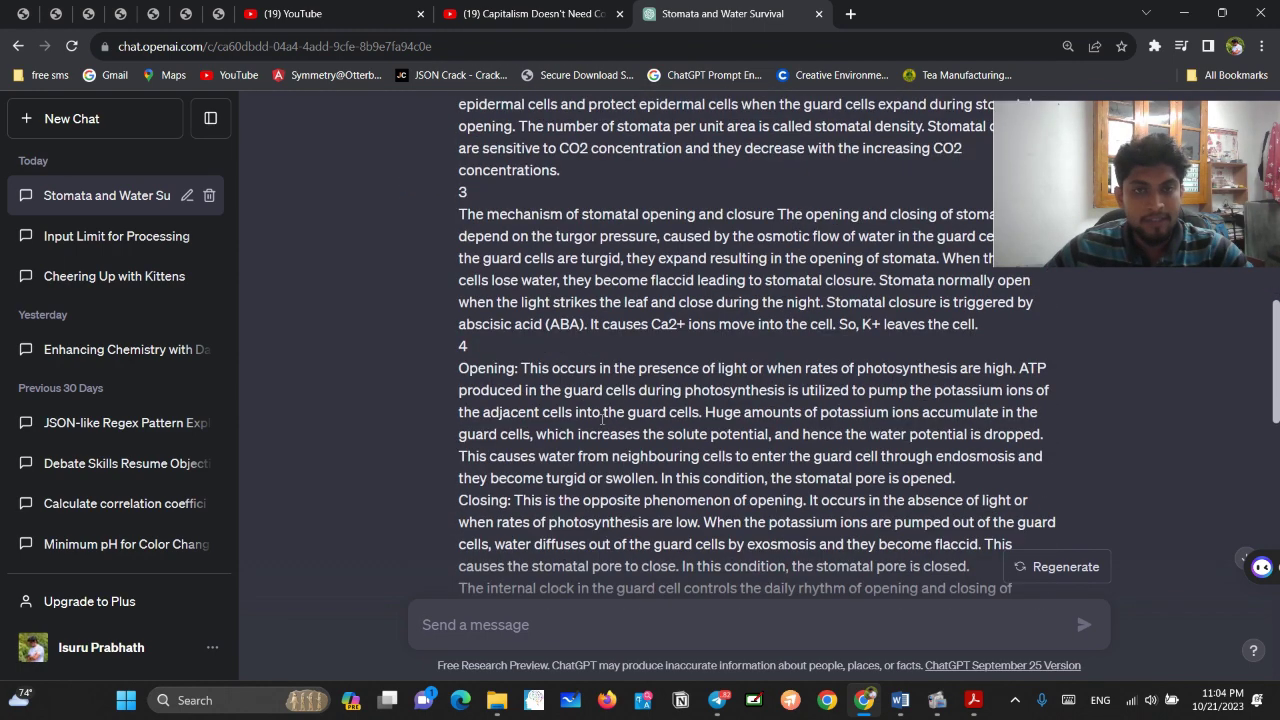
pyautogui.scroll(-3, 601, 424)
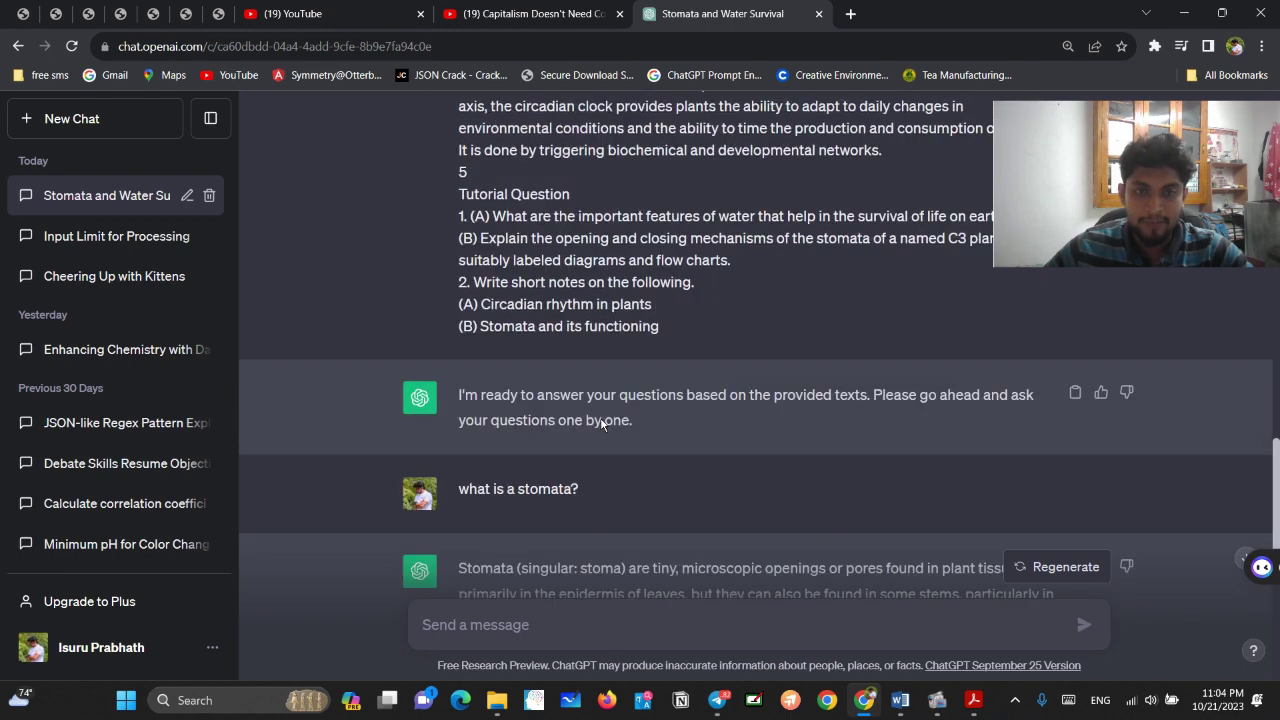
pyautogui.scroll(8, 601, 424)
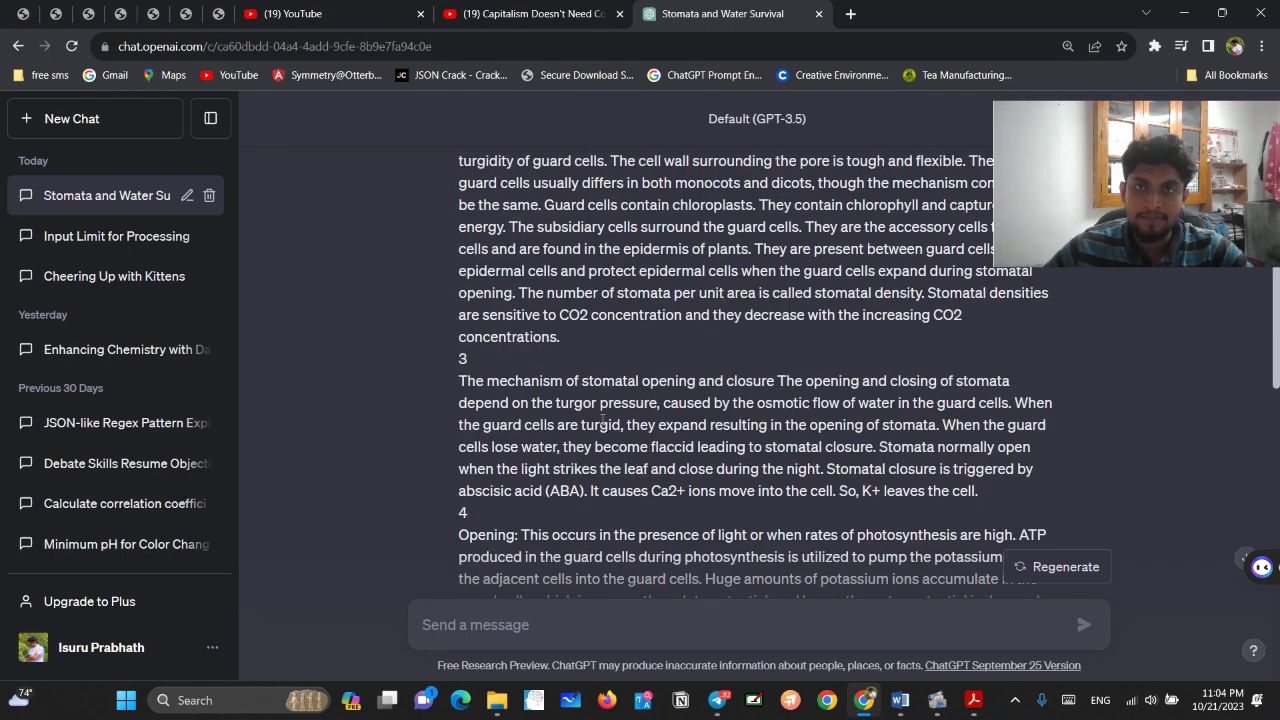
pyautogui.scroll(1, 602, 420)
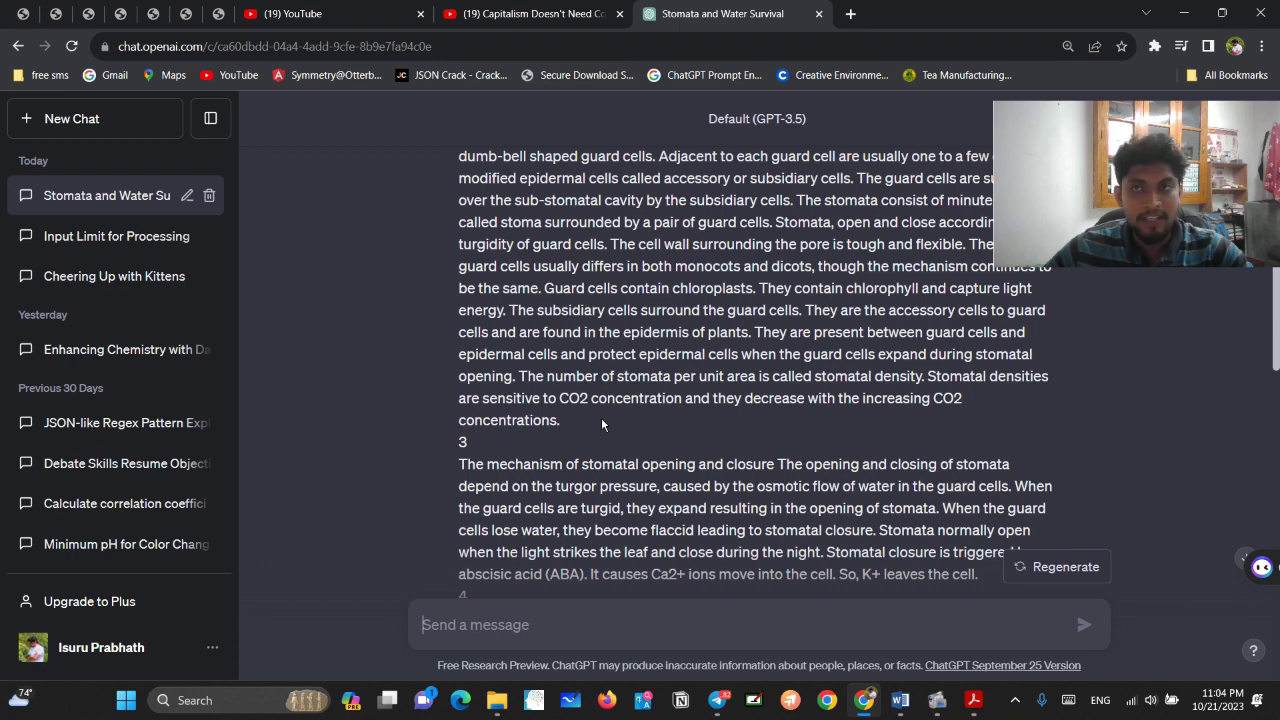
pyautogui.scroll(10, 601, 424)
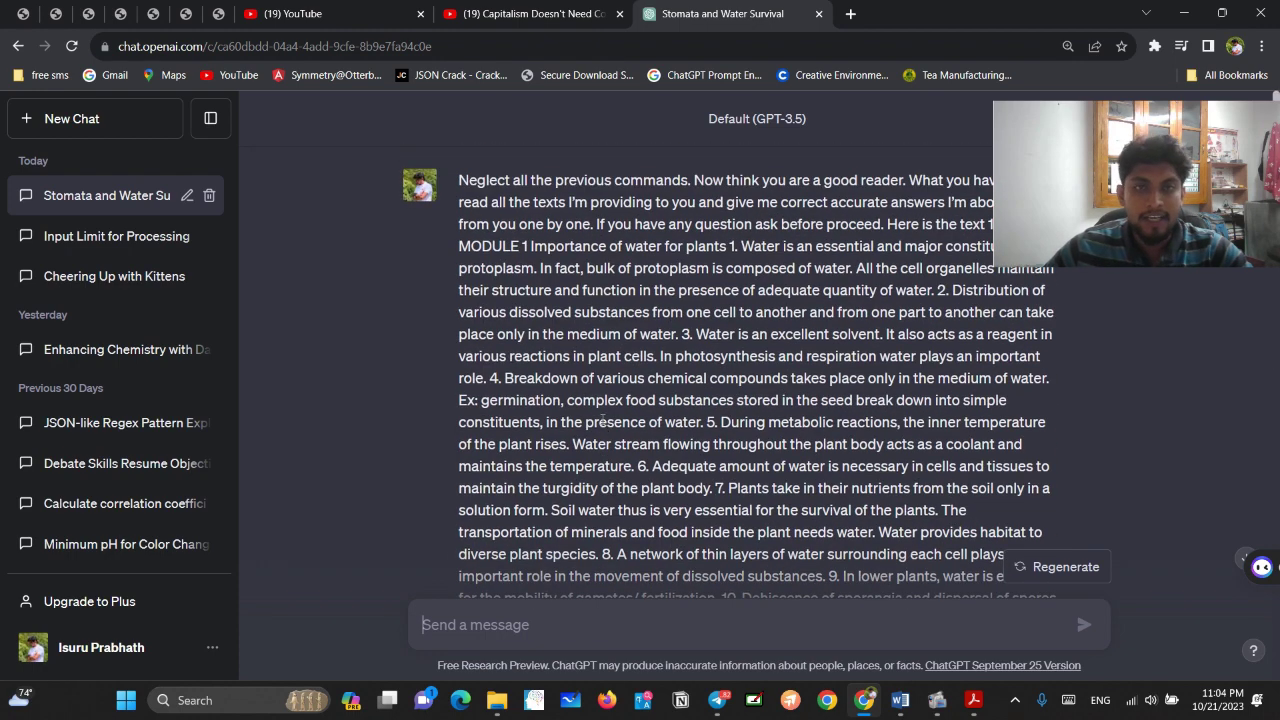
pyautogui.scroll(-10, 602, 420)
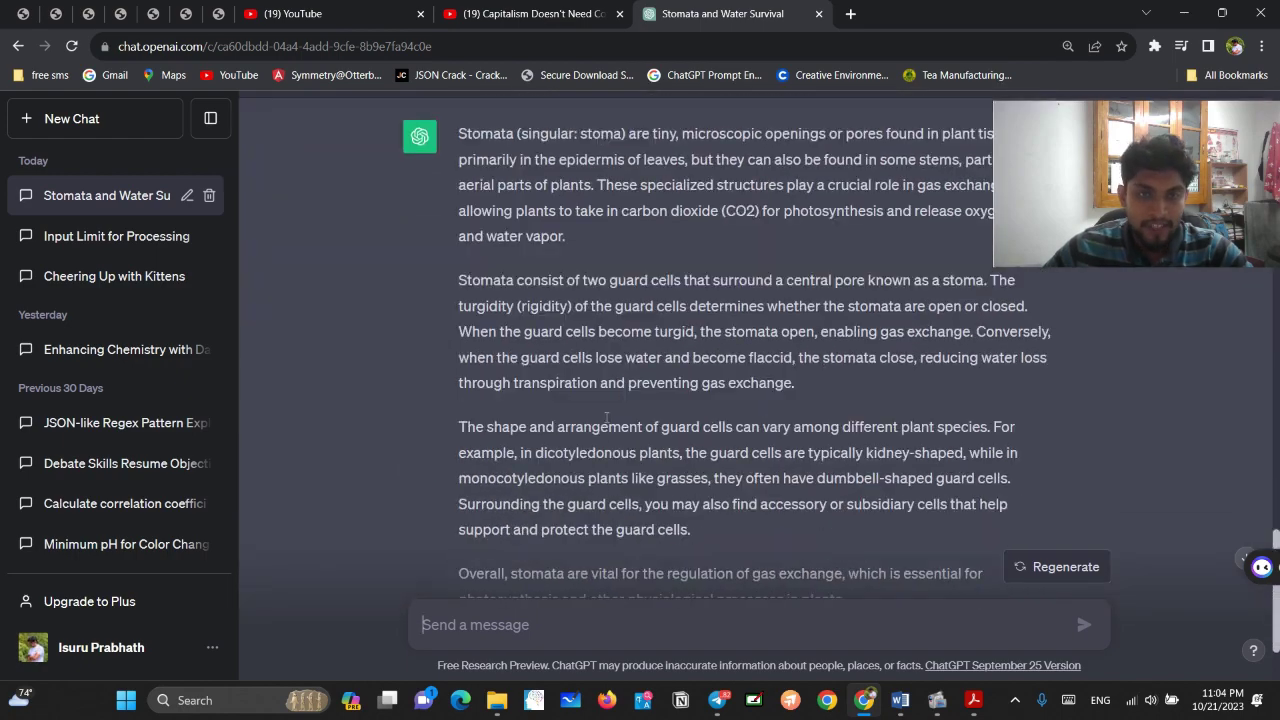
pyautogui.scroll(-2, 605, 418)
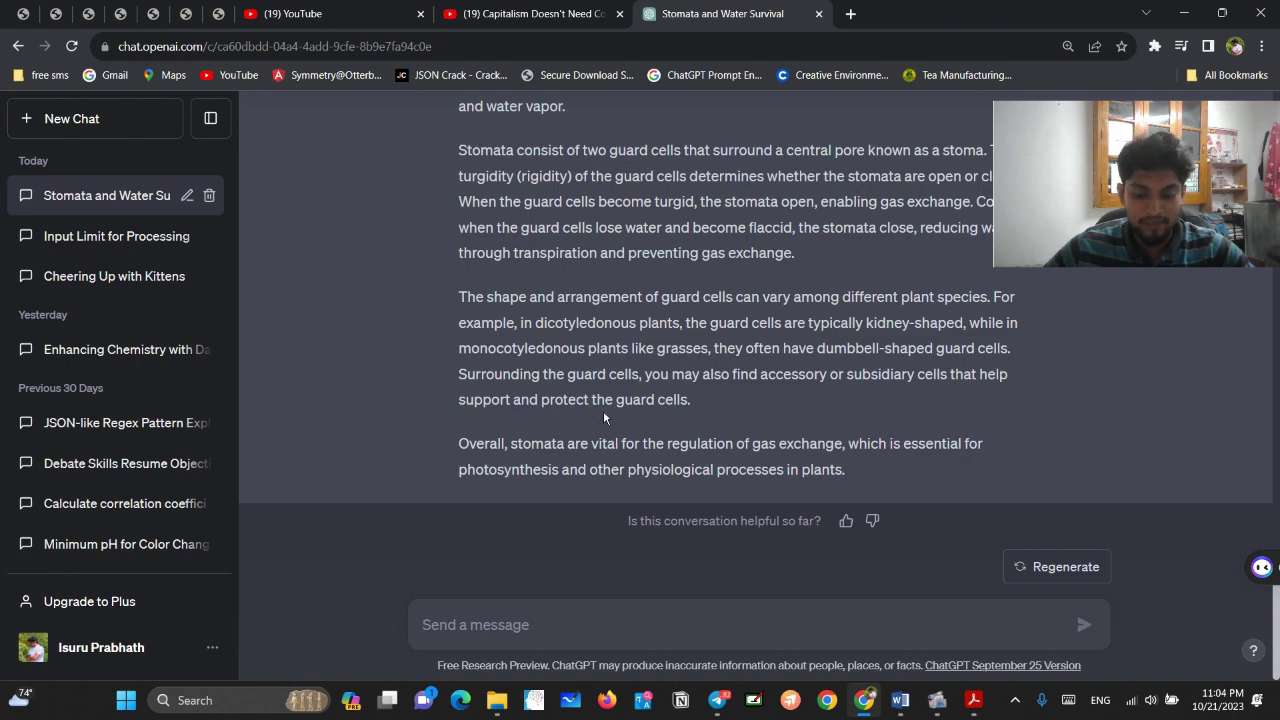
# Copy the "Convert notes in to short notes (tables)" prompt from the Word document and paste it into a new ChatGPT chat in Chrome
pyautogui.hotkey('alt', 'Tab')
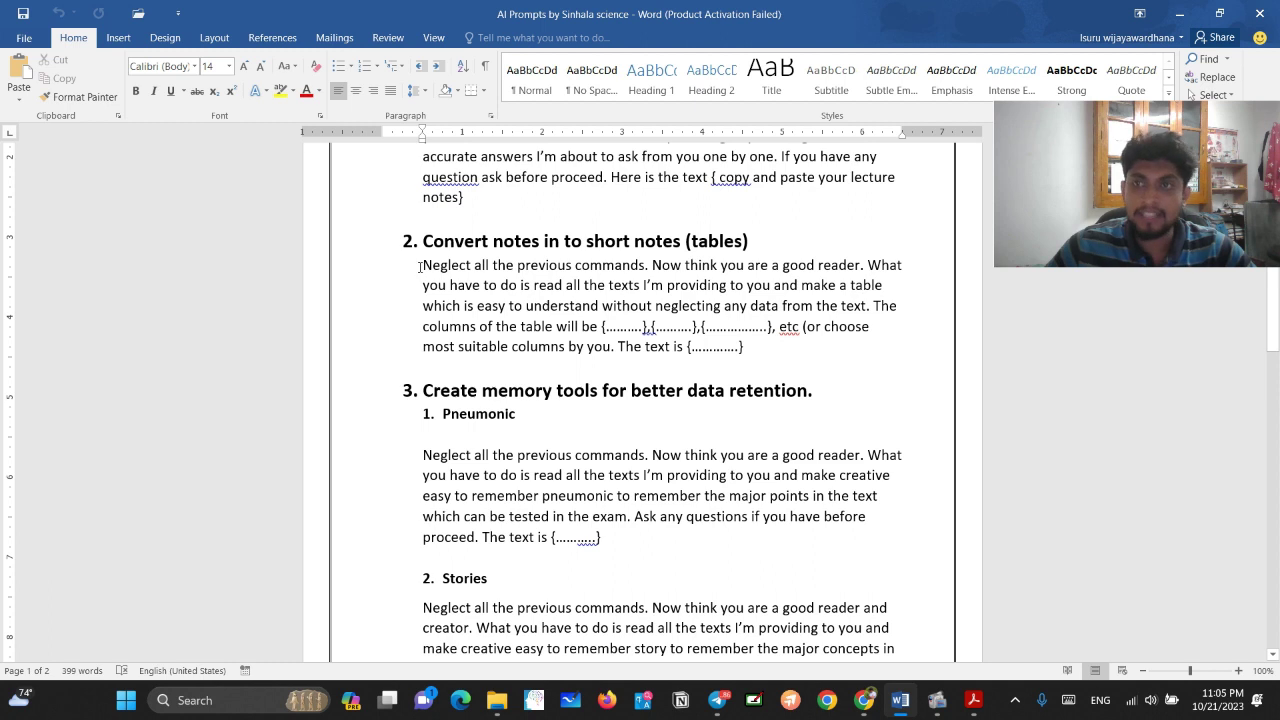
pyautogui.moveTo(419, 266); pyautogui.dragTo(754, 360)
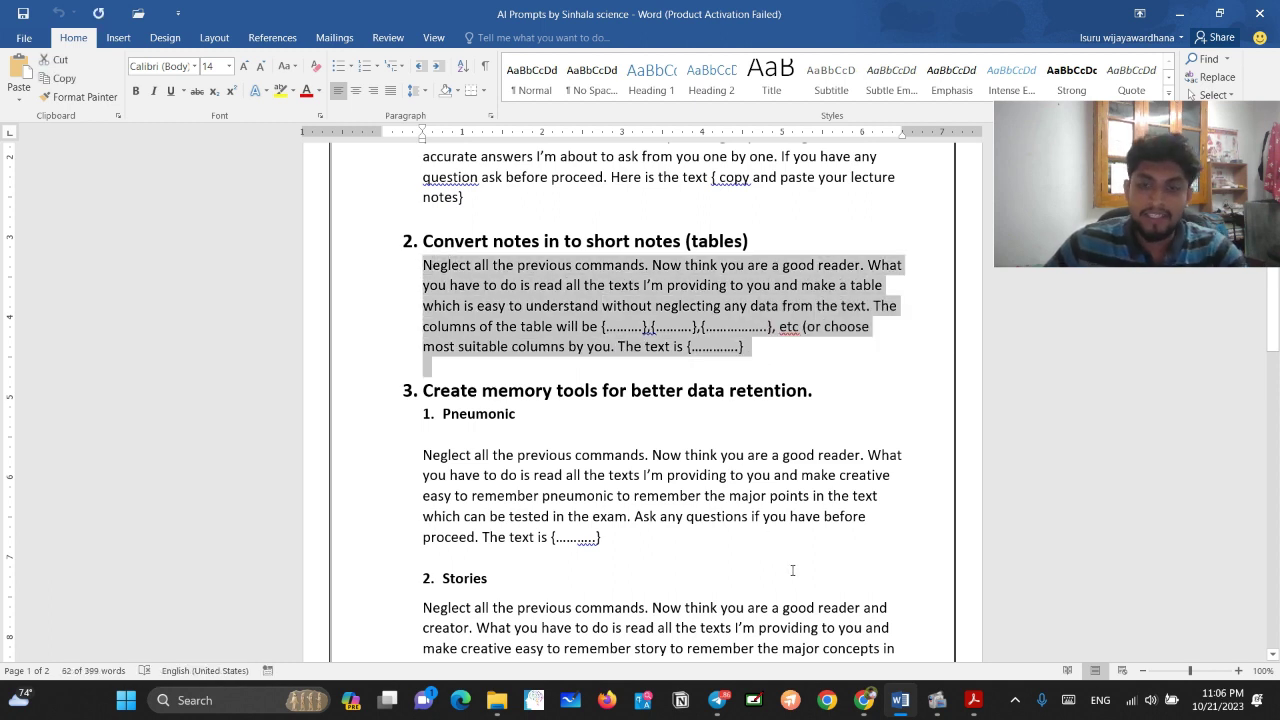
pyautogui.moveTo(872, 690)
pyautogui.hotkey('alt', 'Tab')
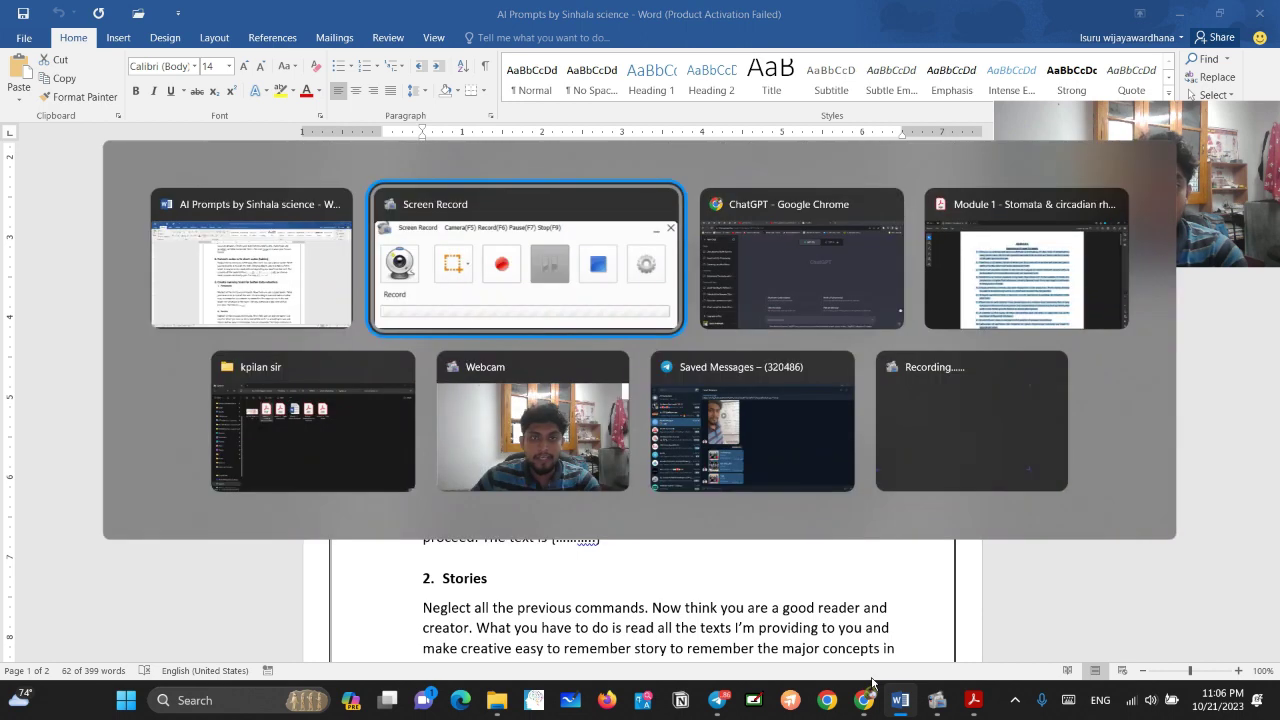
pyautogui.hotkey('alt', 'Tab')
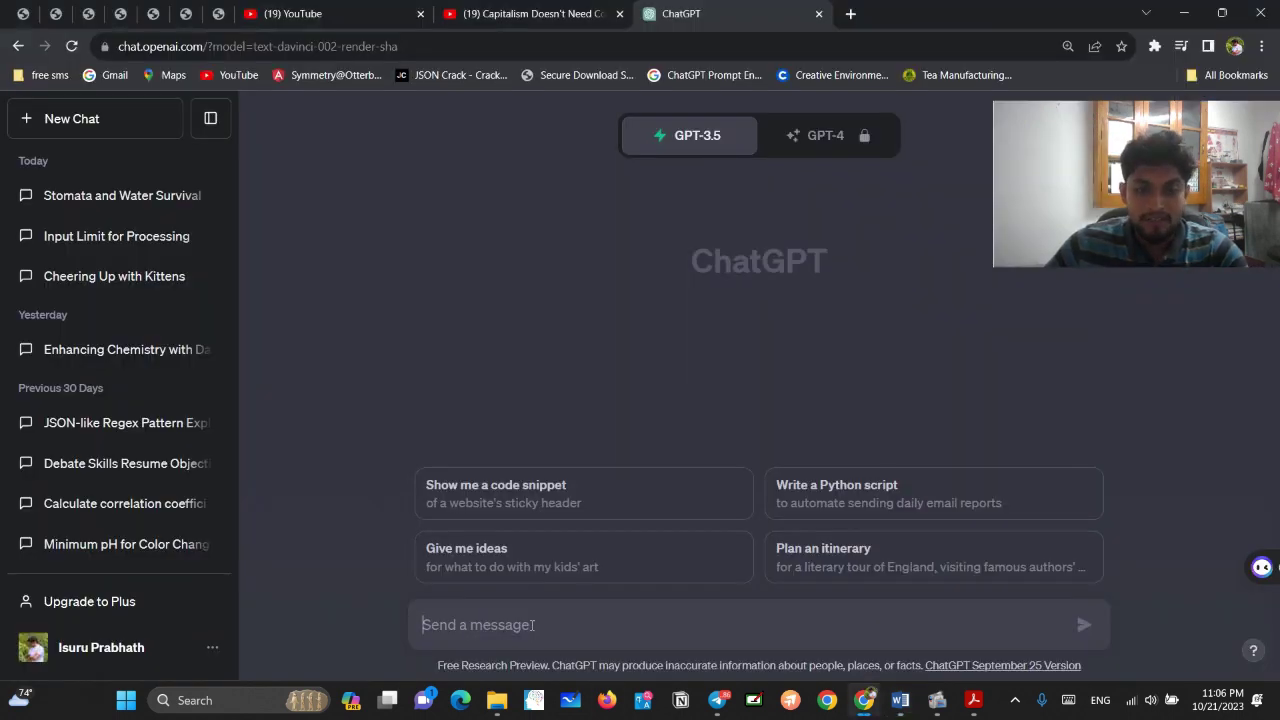
pyautogui.write("Neglect all the previous commands. Now think you are a good reader. What you have to do is read all the texts I'm providing to you and make a table which is easy to understand without neglecting any data from the text. The columns of the table will be {.........},{.........},{...............}, etc (or choose most suitable columns by you. The text is {...........}")
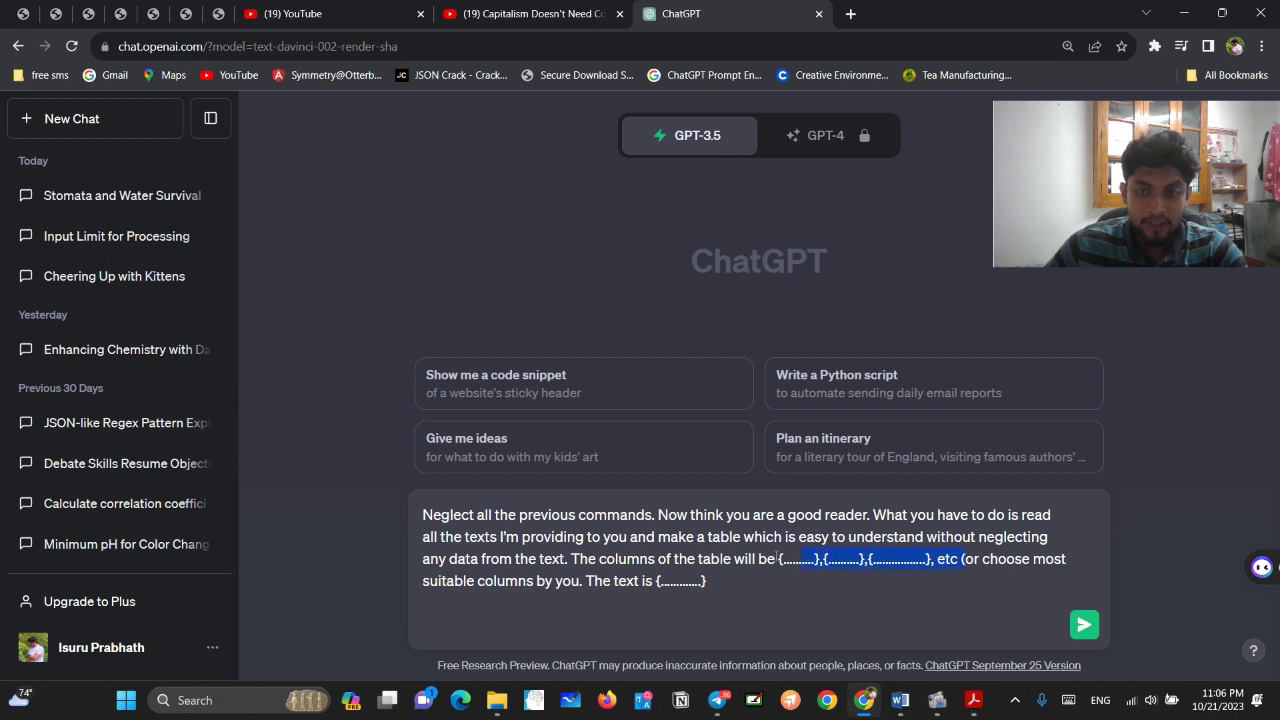
# Remove the sentence with the column placeholders and the leftover "or" from the prompt, keeping "choose most suitable columns by you"
pyautogui.moveTo(777, 558); pyautogui.dragTo(591, 557)
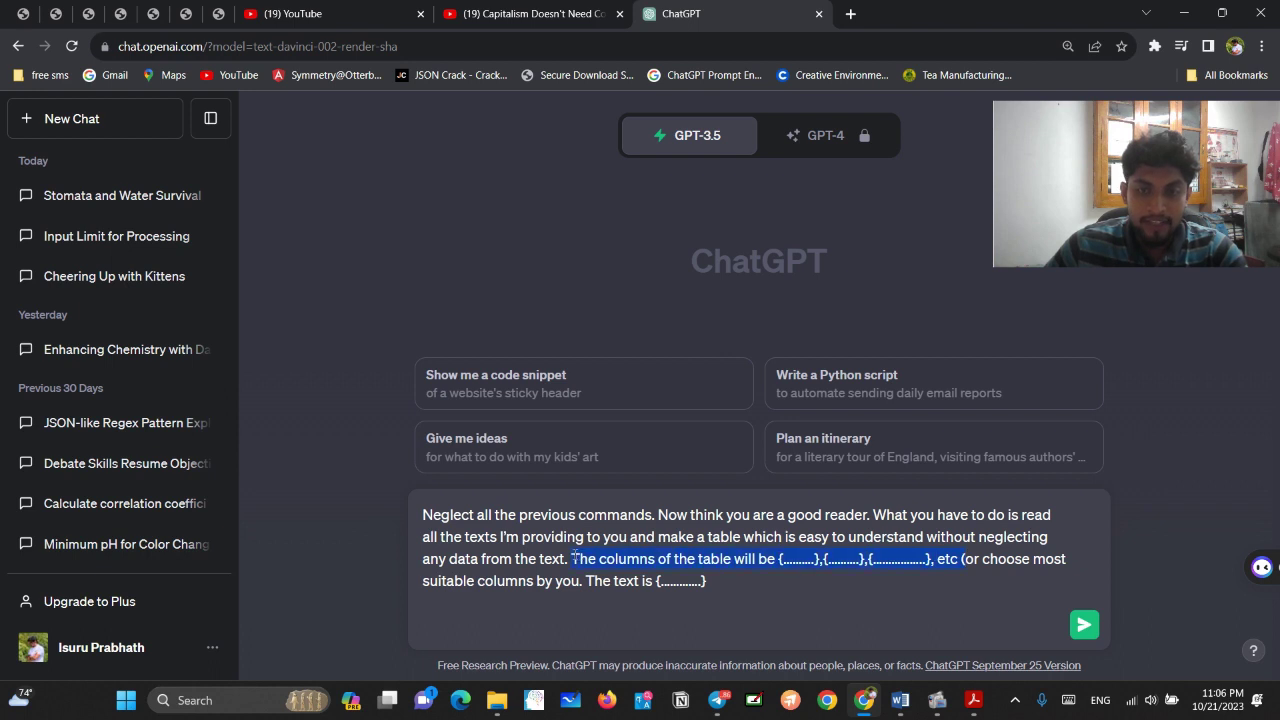
pyautogui.press('BackSpace')
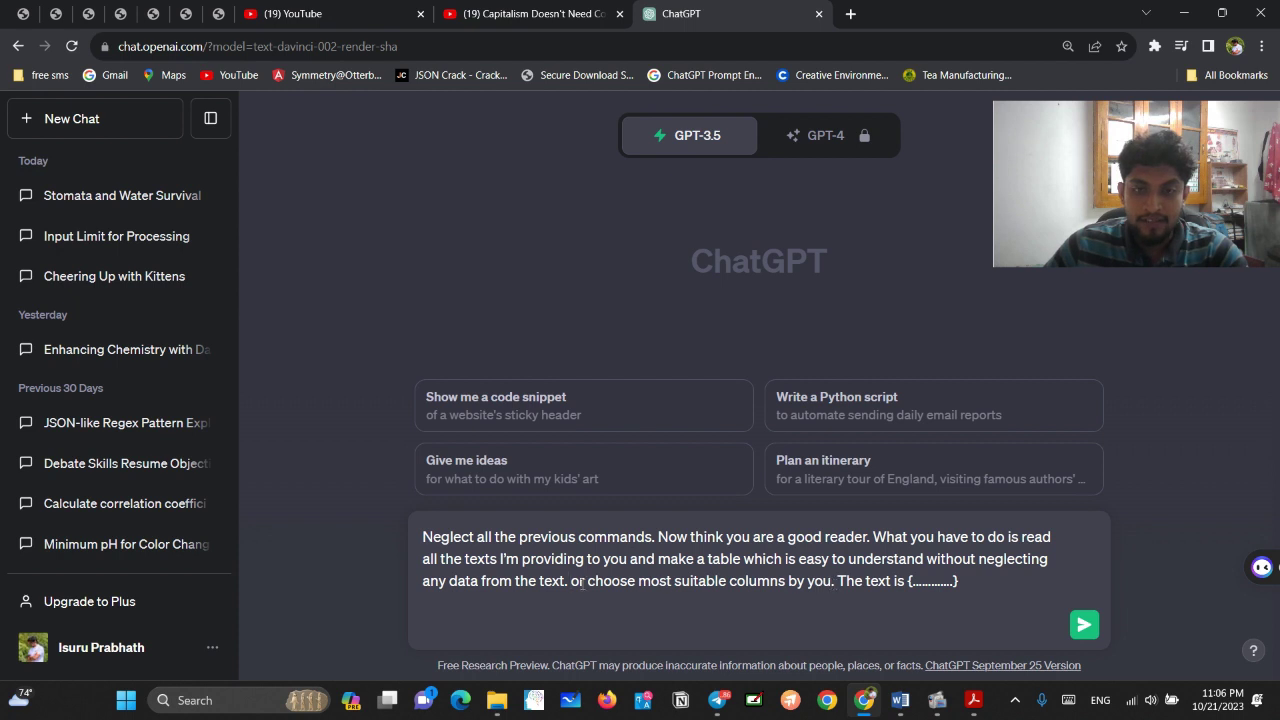
pyautogui.moveTo(588, 581); pyautogui.dragTo(567, 581)
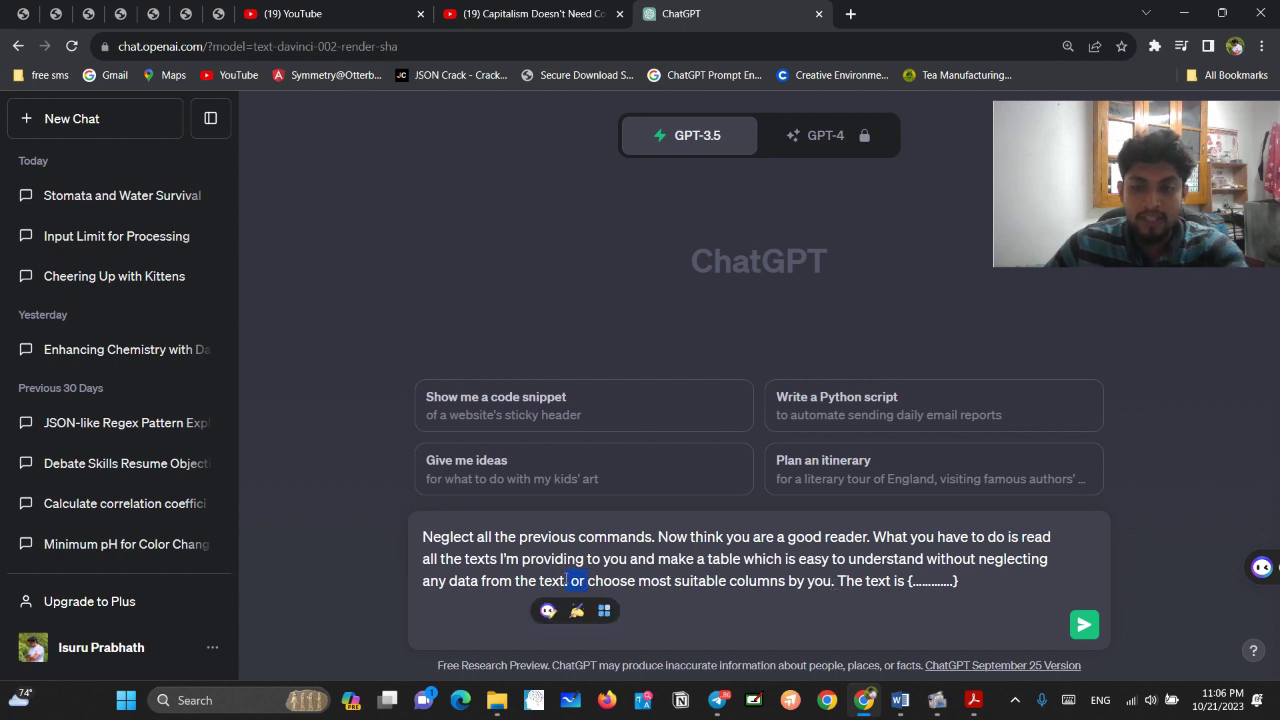
pyautogui.press('BackSpace')
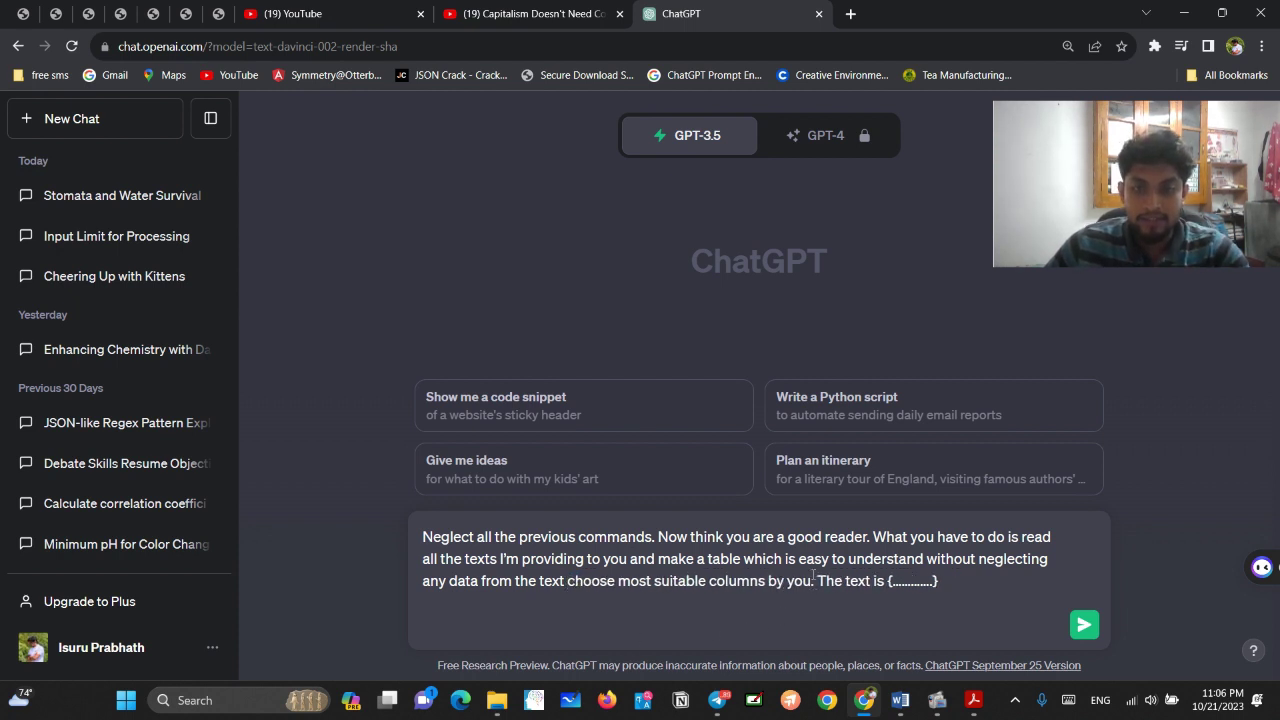
# Replace the prompt's text placeholder with the Module 1 notes copied from the PDF in Acrobat and send it to ChatGPT
pyautogui.moveTo(889, 581); pyautogui.dragTo(937, 581)
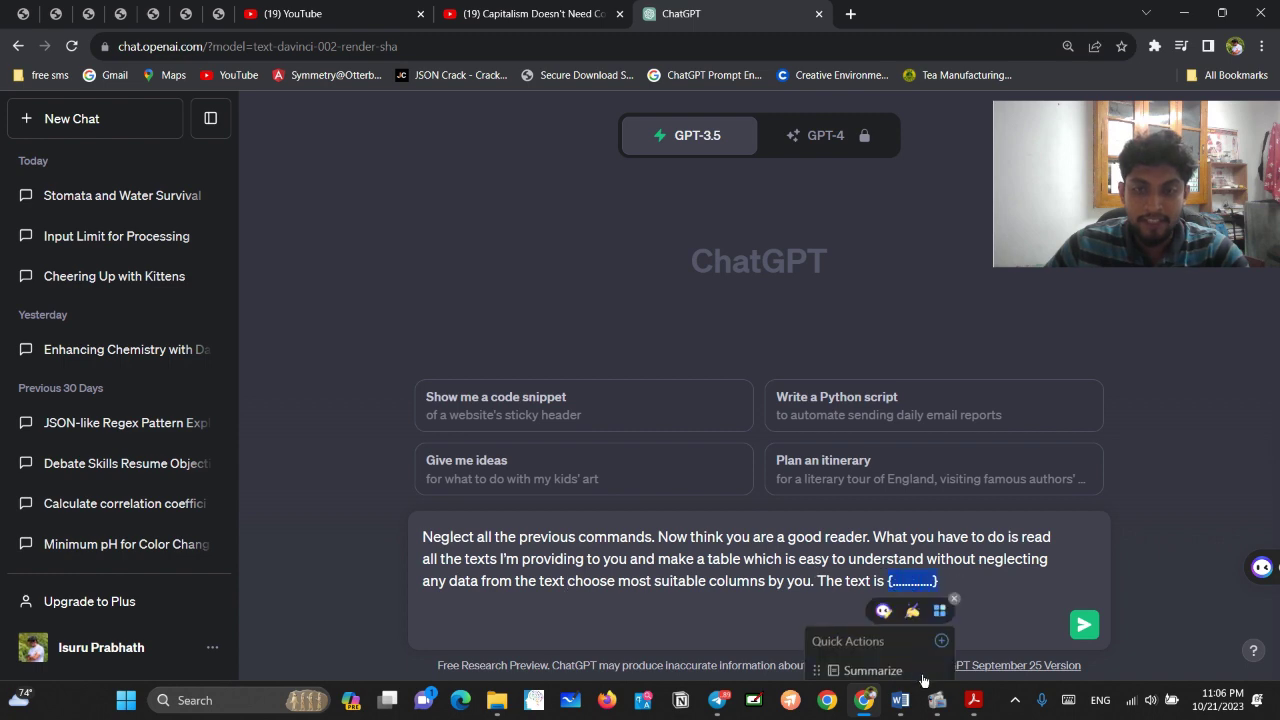
pyautogui.click(974, 700)
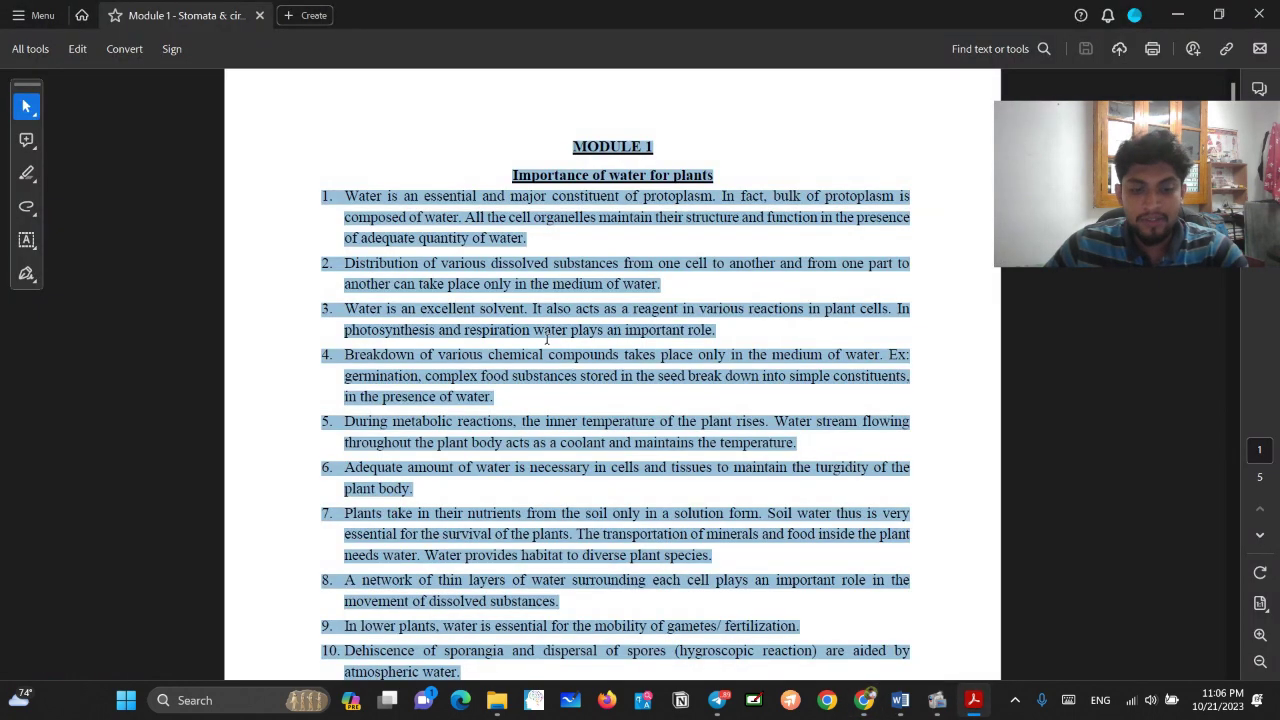
pyautogui.hotkey('alt', 'Tab')
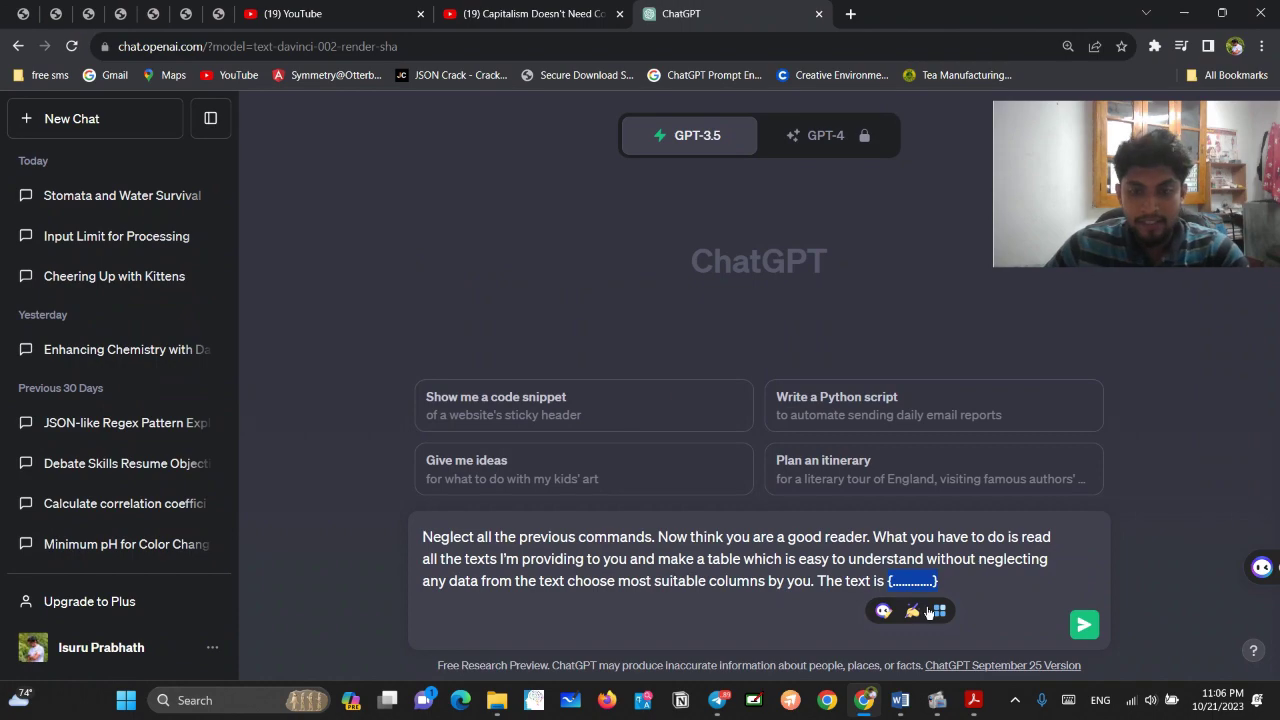
pyautogui.moveTo(930, 612)
pyautogui.hotkey('ctrl', 'v')
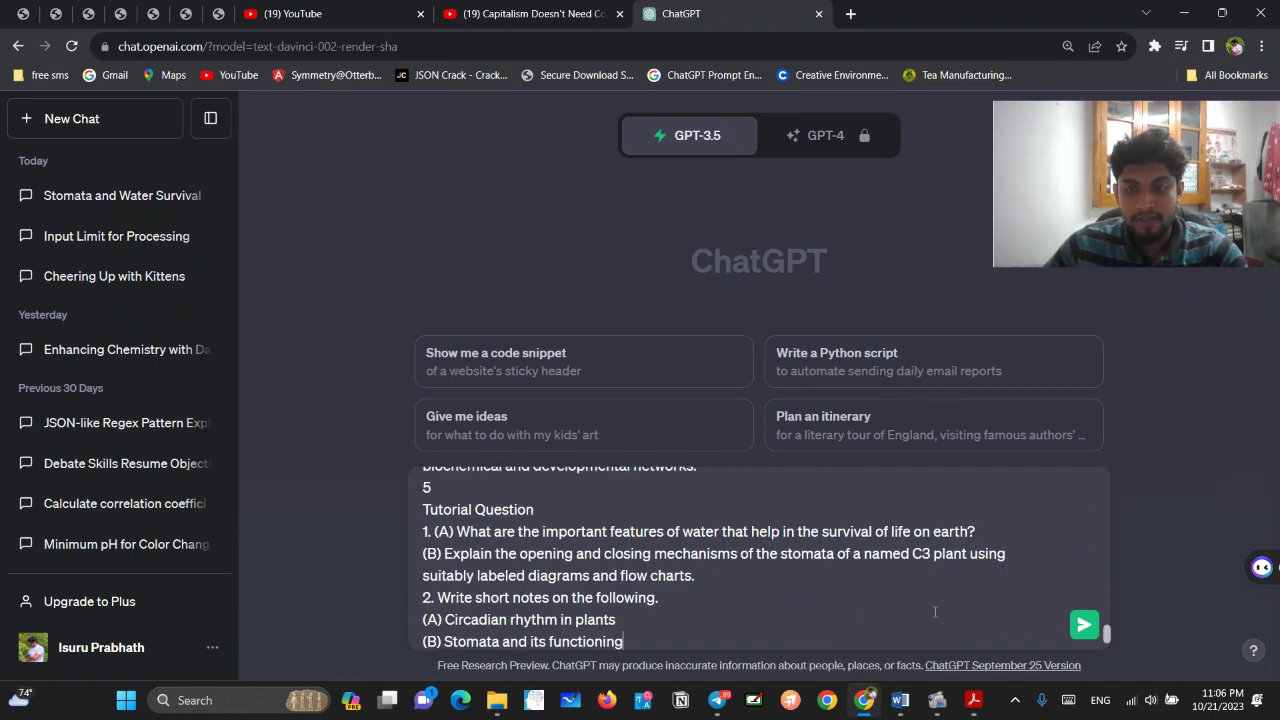
pyautogui.click(1083, 627)
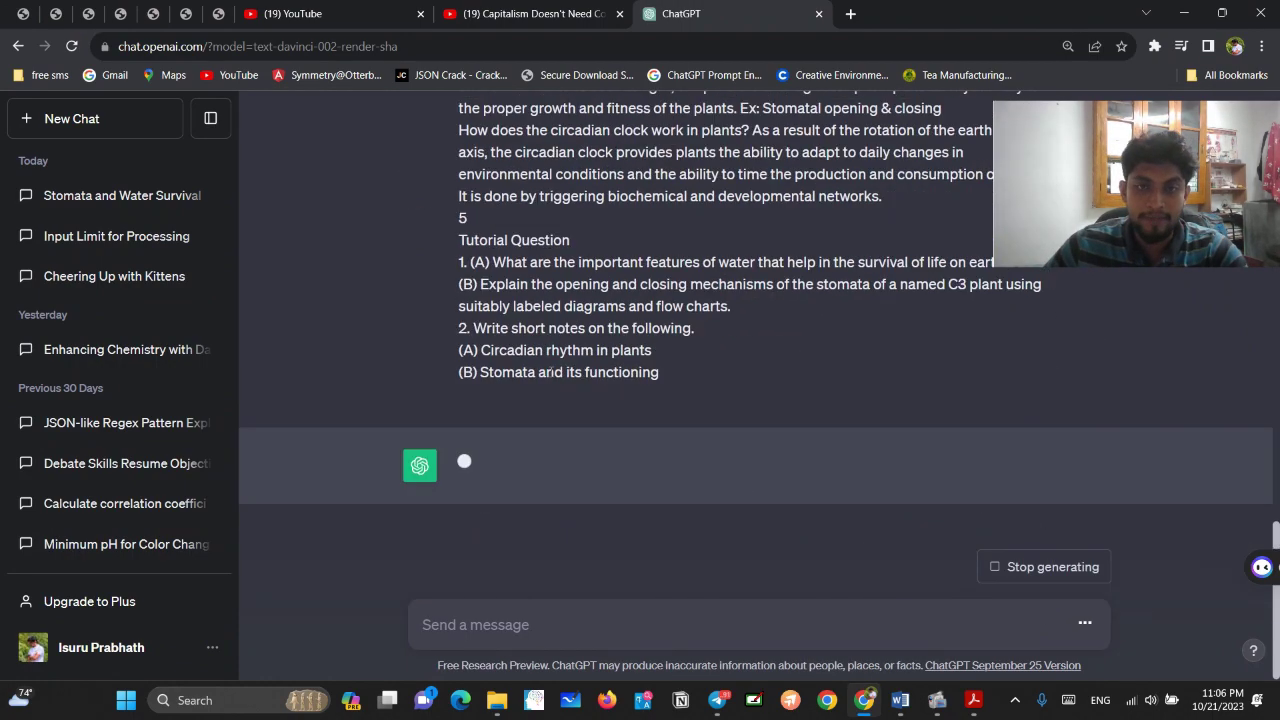
# Examine the generated table's columns and rows from the introduction to the closing sentence
pyautogui.scroll(10, 515, 348)
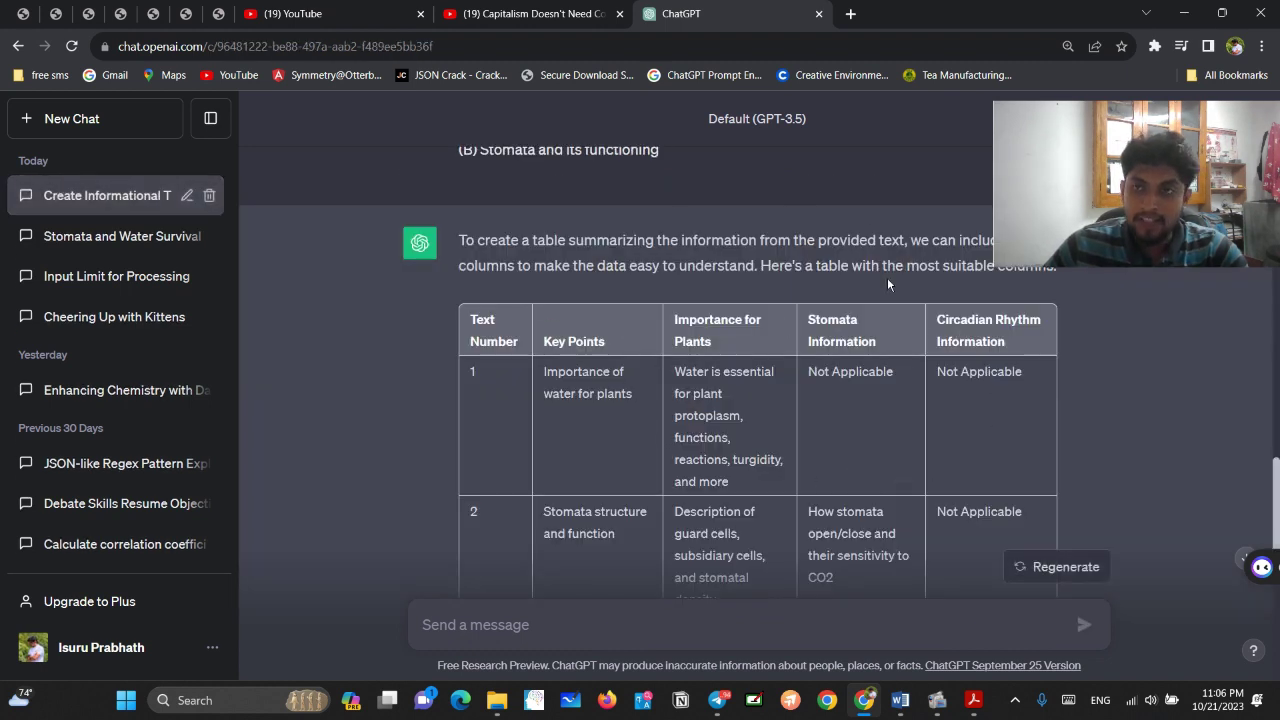
pyautogui.scroll(-1, 887, 277)
pyautogui.scroll(1, 887, 277)
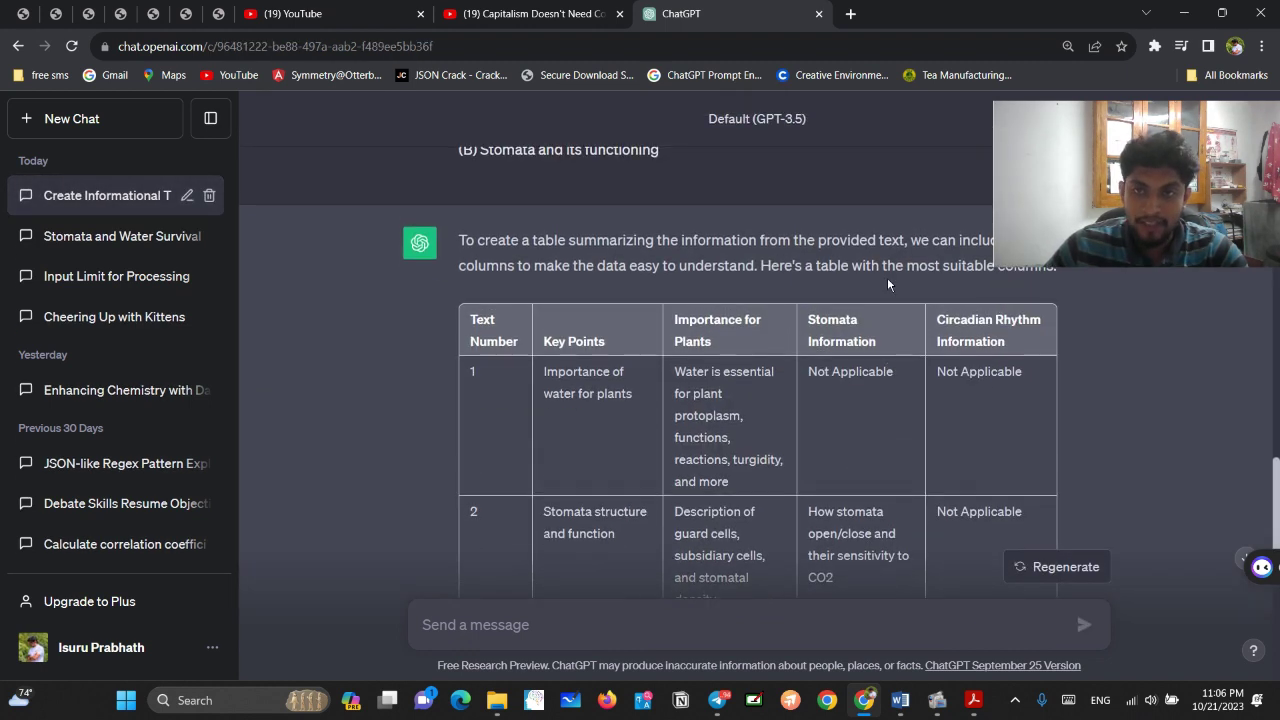
pyautogui.scroll(-1, 887, 277)
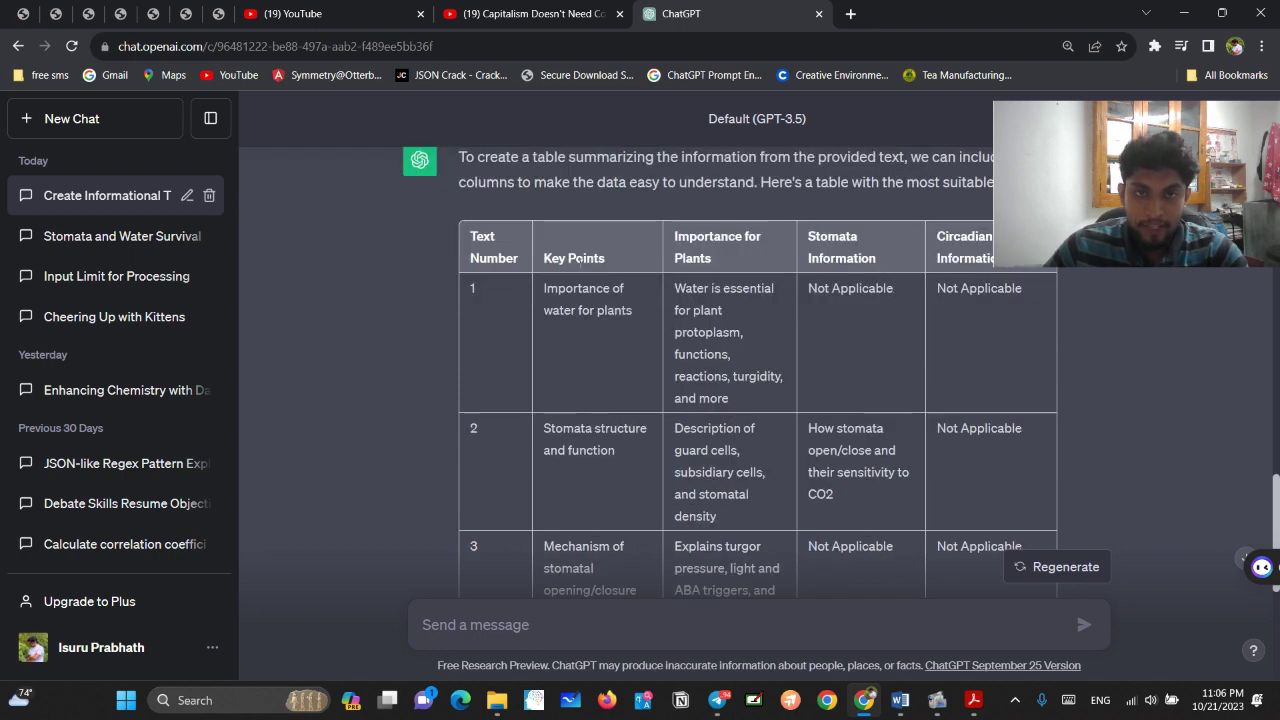
pyautogui.scroll(-5, 634, 314)
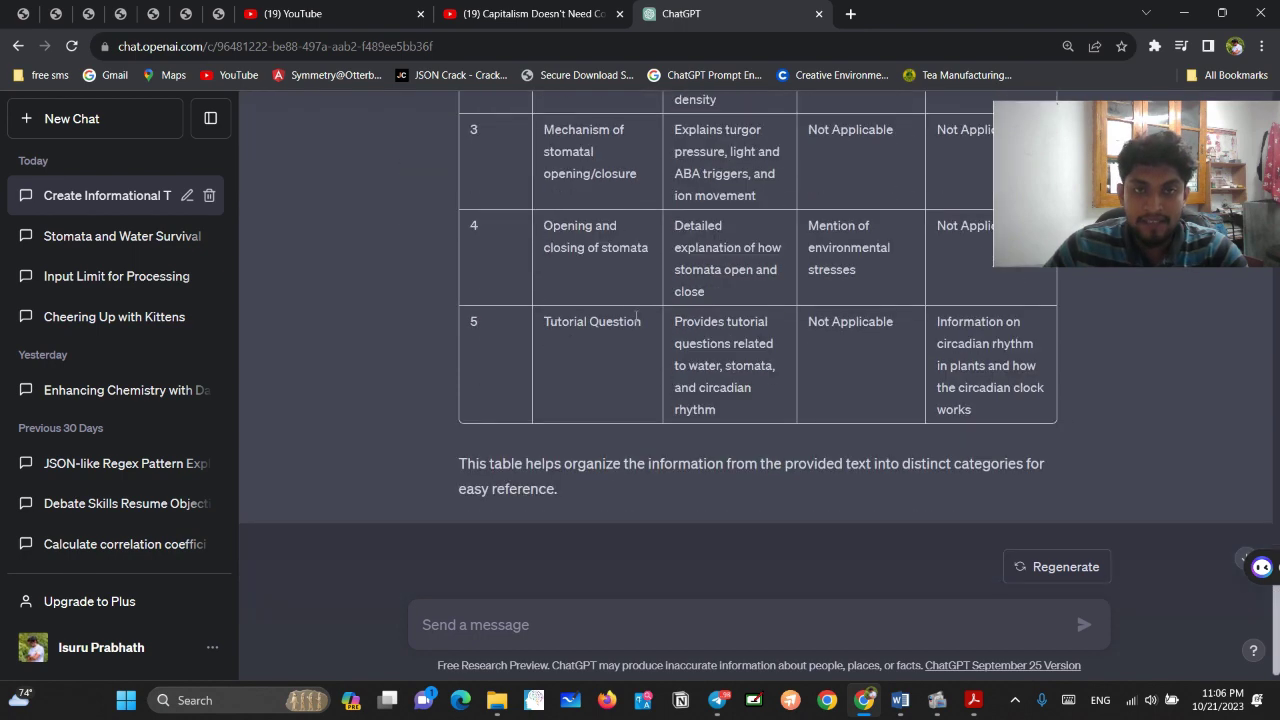
pyautogui.scroll(3, 636, 314)
pyautogui.scroll(-3, 634, 321)
pyautogui.scroll(1, 945, 345)
pyautogui.scroll(4, 949, 345)
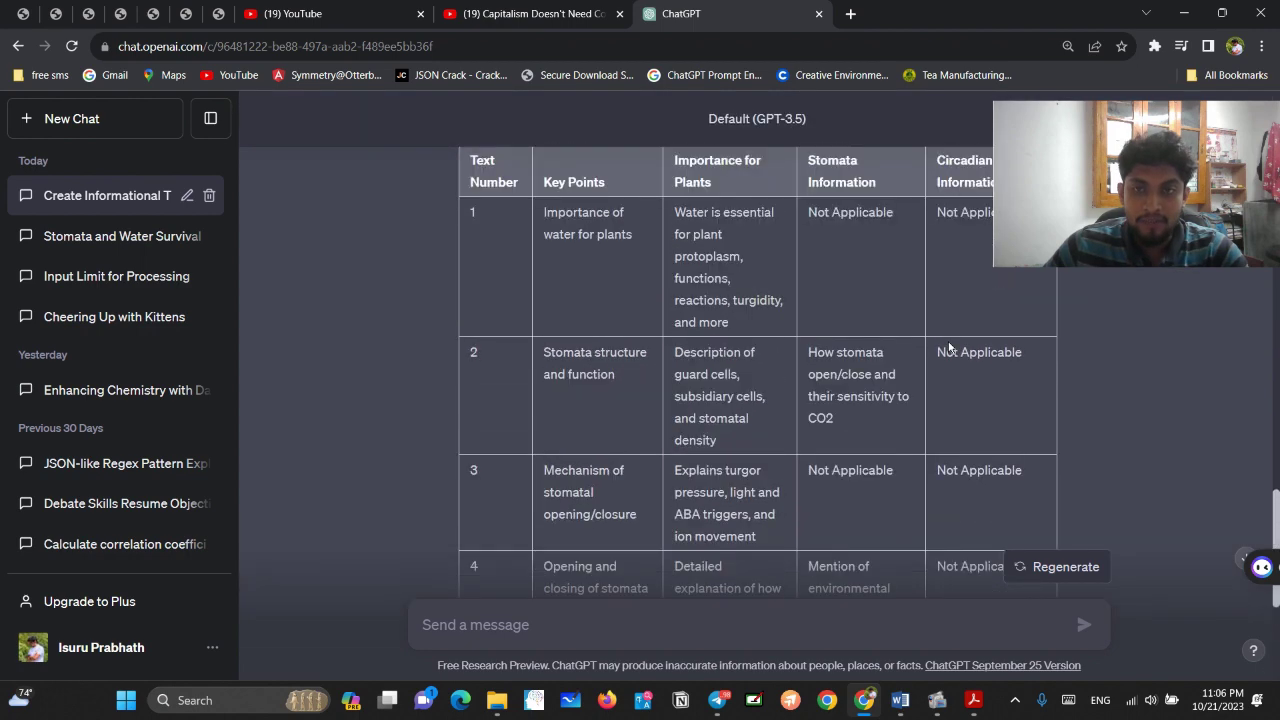
pyautogui.scroll(3, 948, 341)
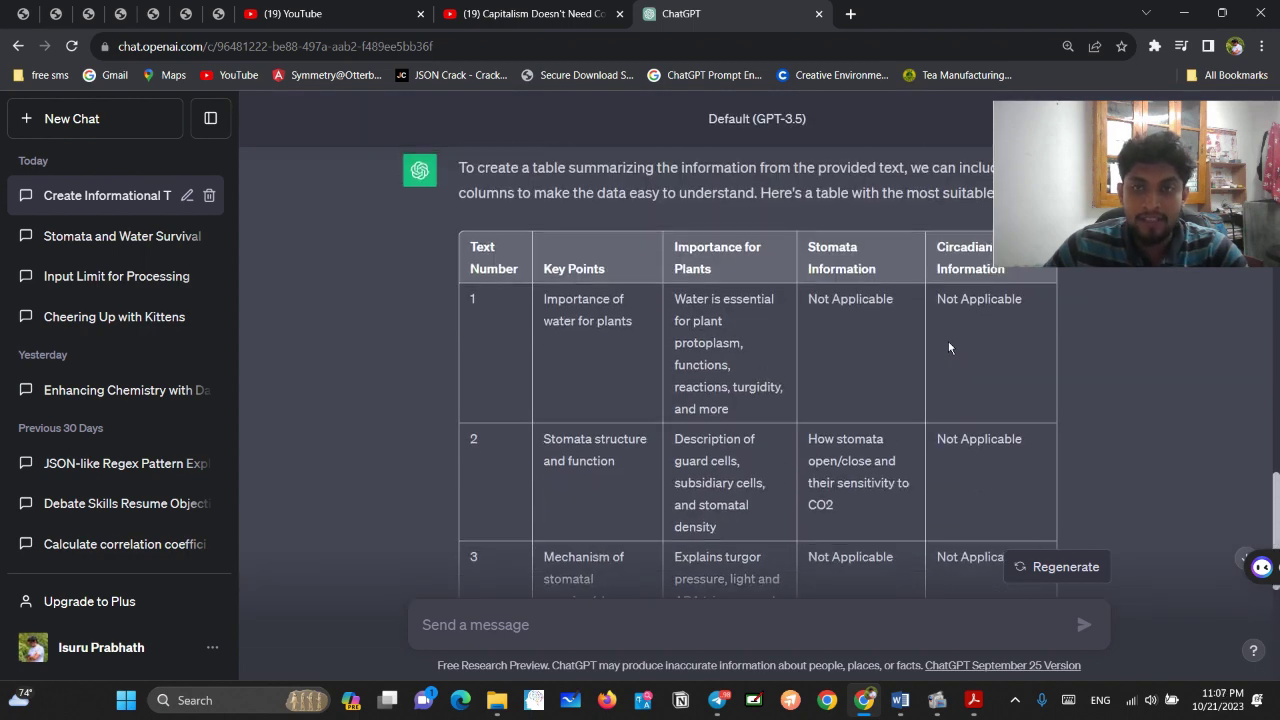
pyautogui.scroll(-5, 948, 341)
pyautogui.scroll(-2, 949, 342)
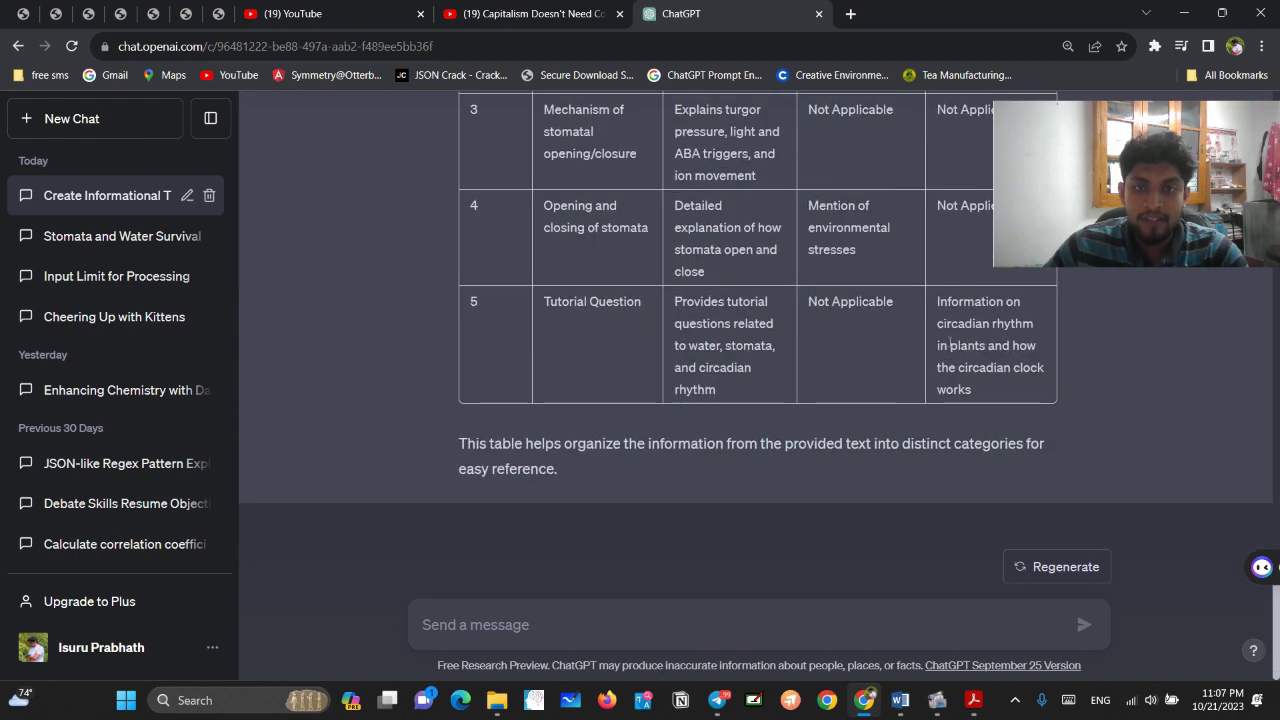
pyautogui.scroll(3, 949, 342)
pyautogui.scroll(2, 774, 275)
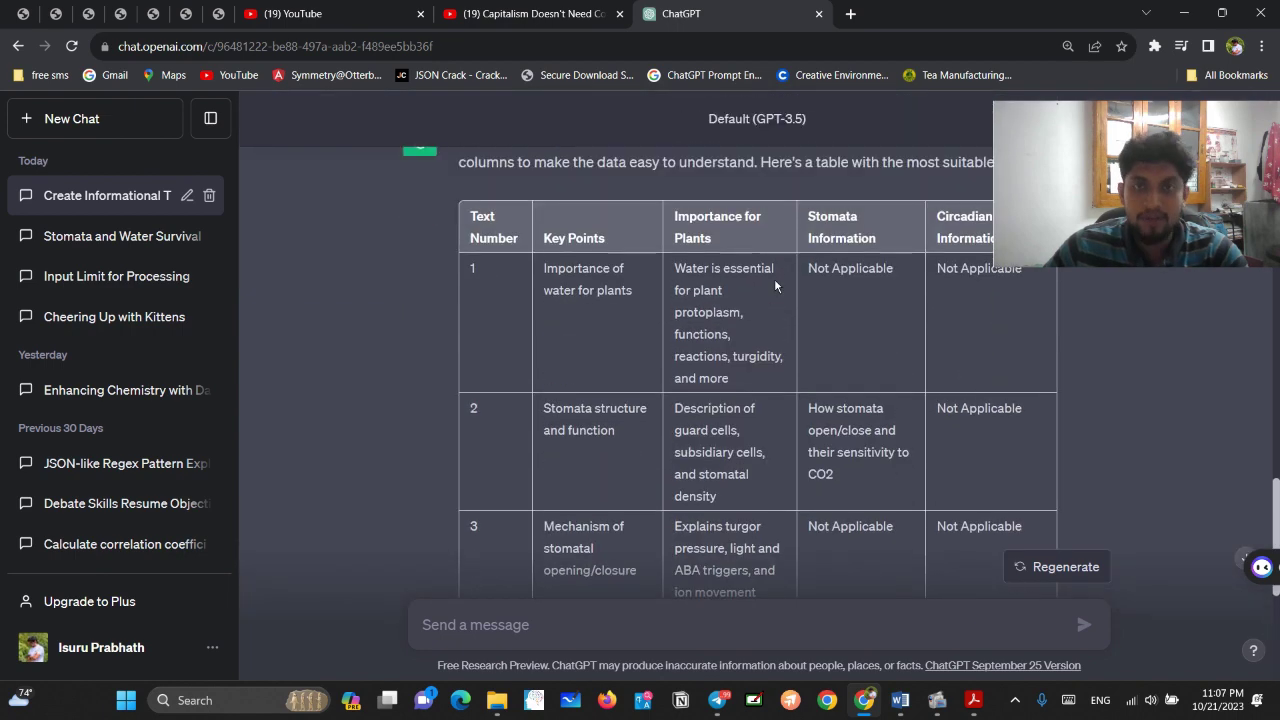
# Regenerate ChatGPT's table answer twice, checking the module rows of the first new version in between
pyautogui.scroll(-5, 774, 278)
pyautogui.click(1066, 567)
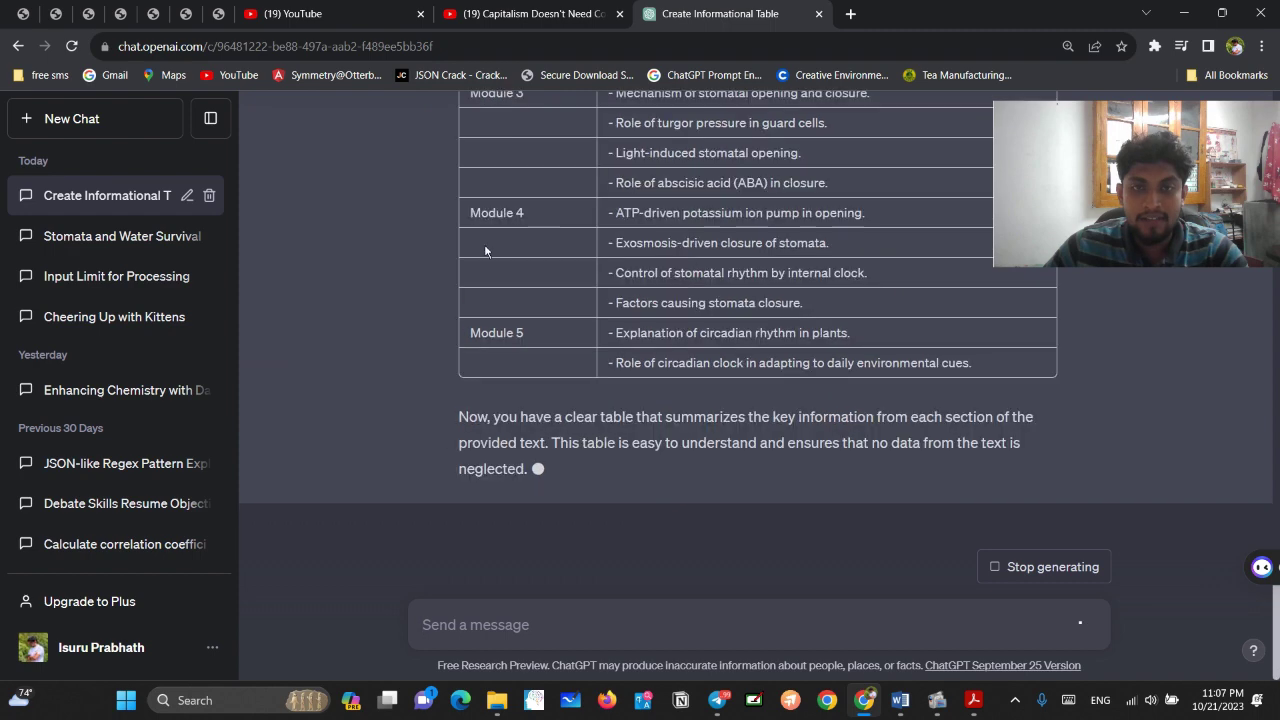
pyautogui.scroll(7, 700, 384)
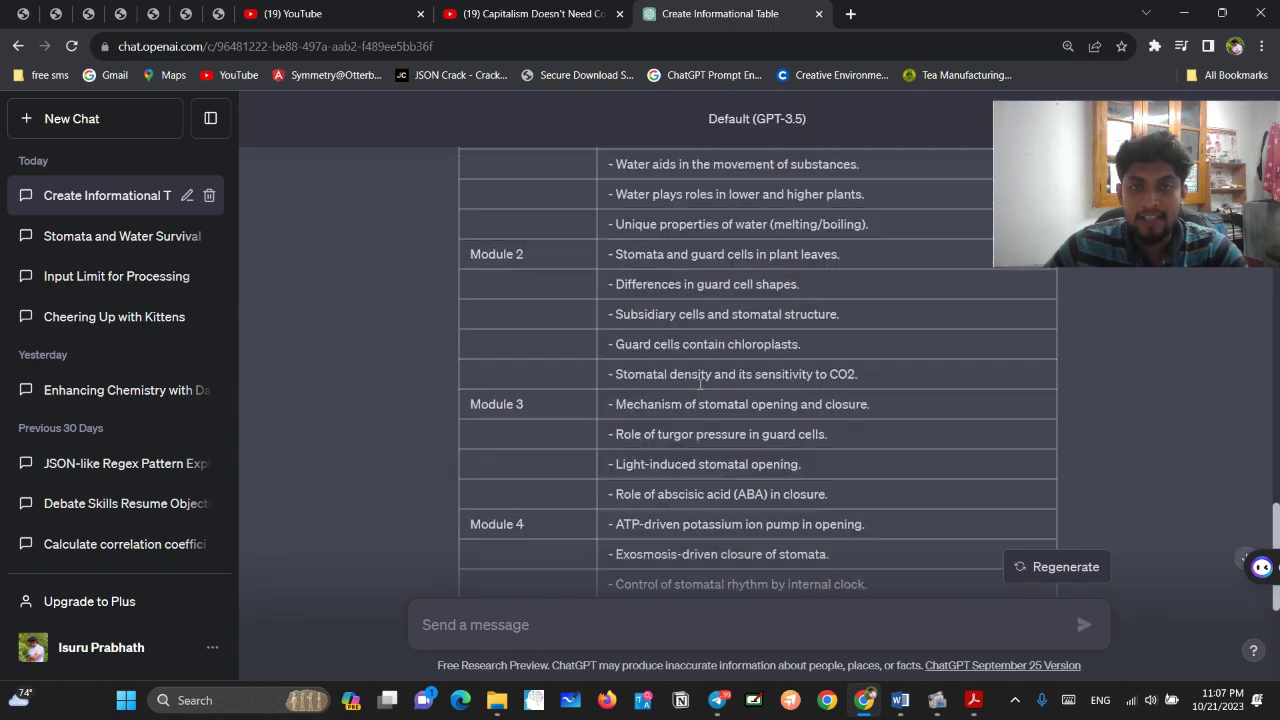
pyautogui.scroll(-5, 703, 390)
pyautogui.scroll(-3, 703, 390)
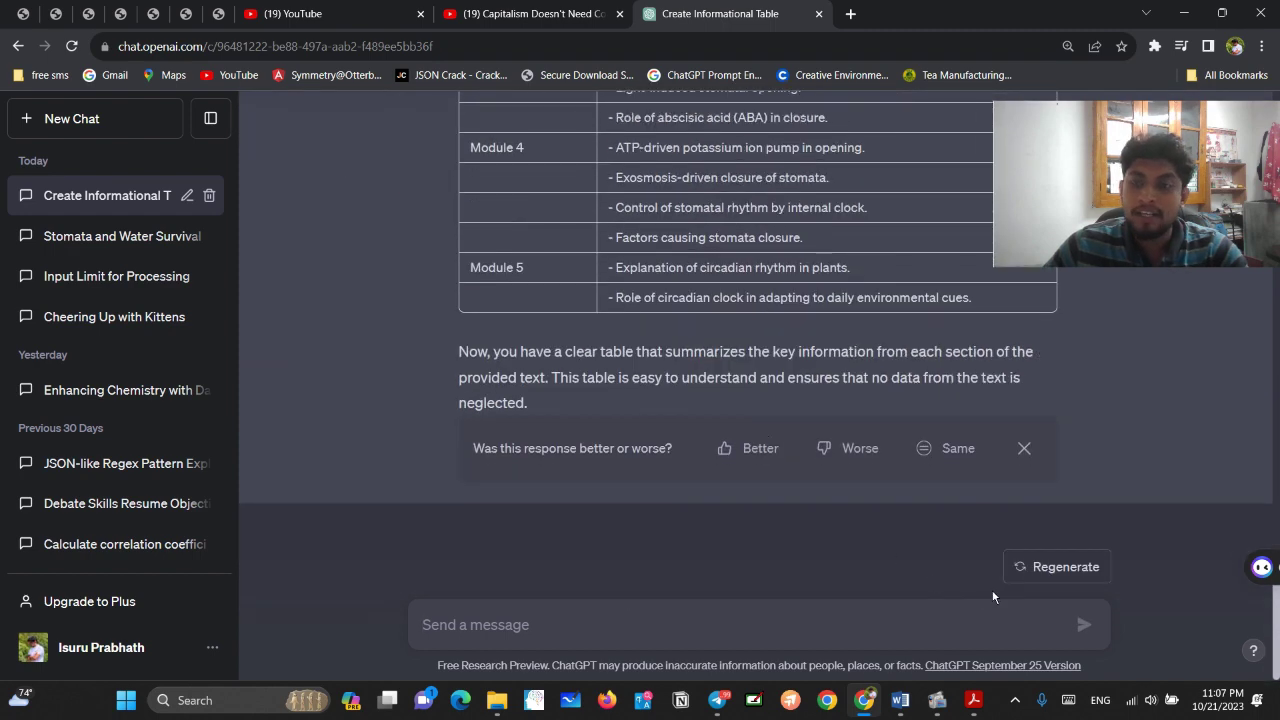
pyautogui.click(1046, 566)
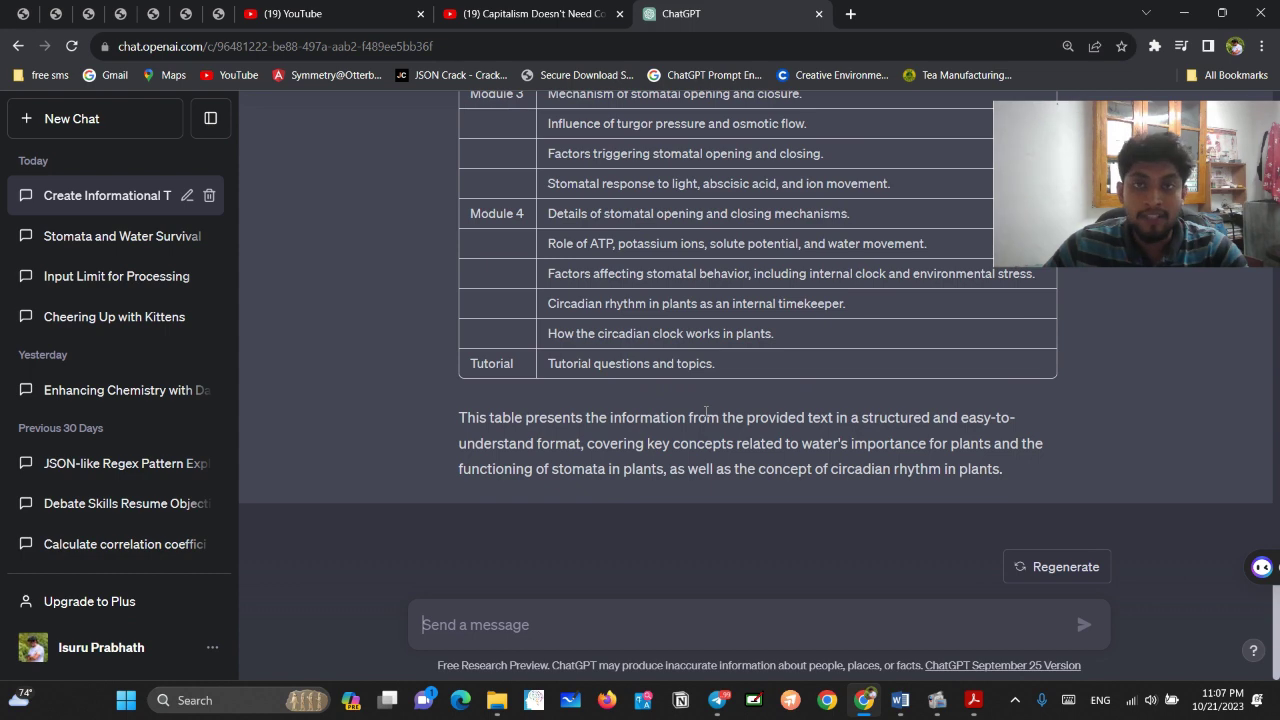
# Copy the "Pneumonic" prompt under "Create memory tools for better data retention" from the Word document and paste it into the current ChatGPT chat
pyautogui.hotkey('alt', 'Tab')
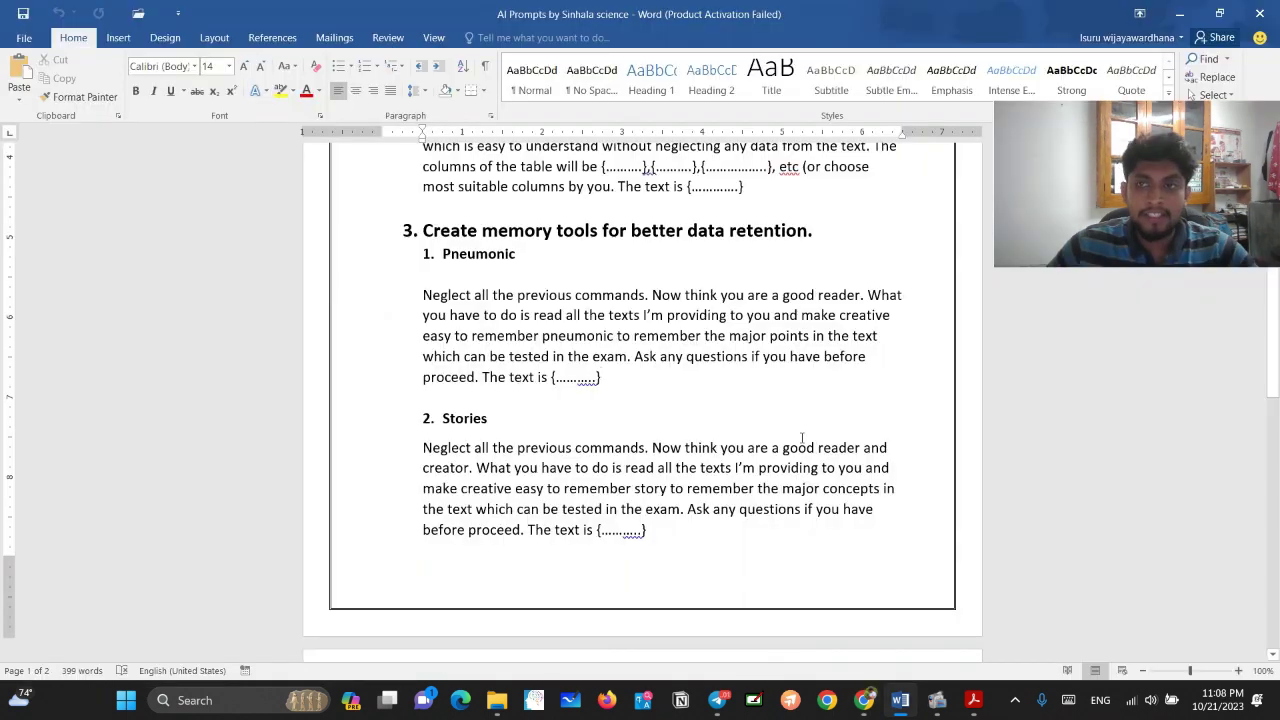
pyautogui.scroll(2, 629, 355)
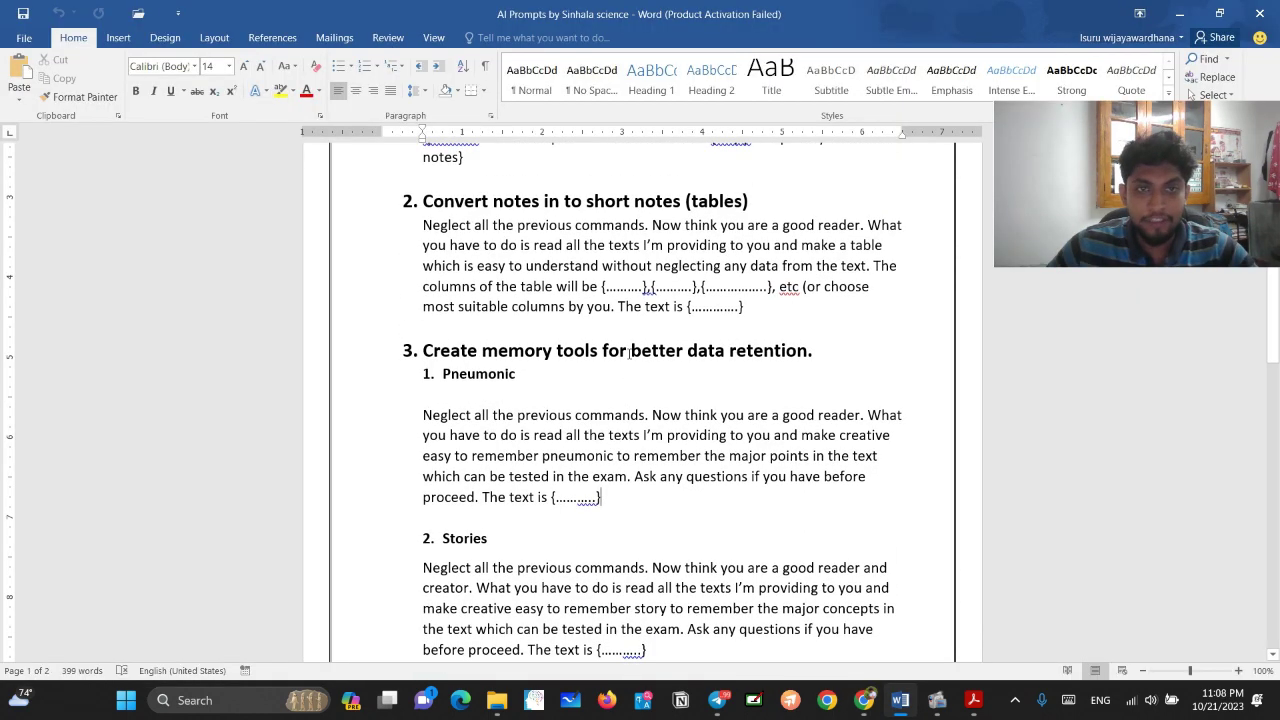
pyautogui.scroll(-1, 629, 355)
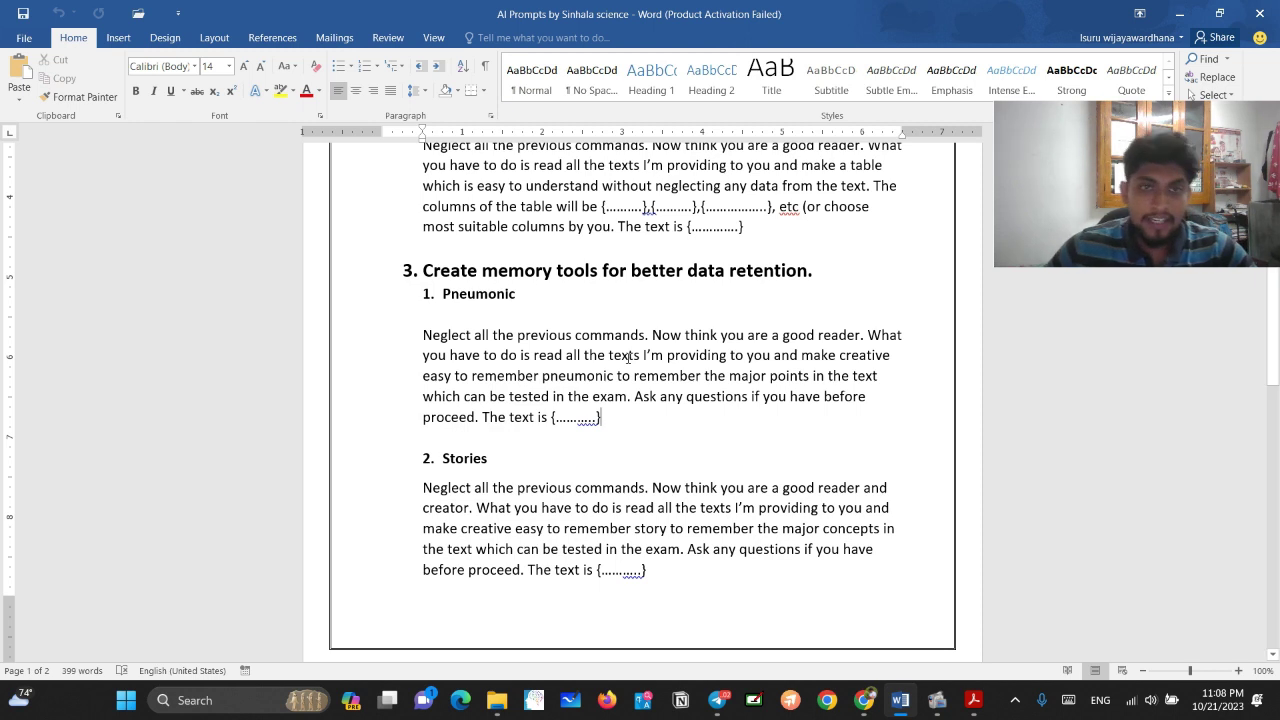
pyautogui.moveTo(527, 294); pyautogui.dragTo(442, 294)
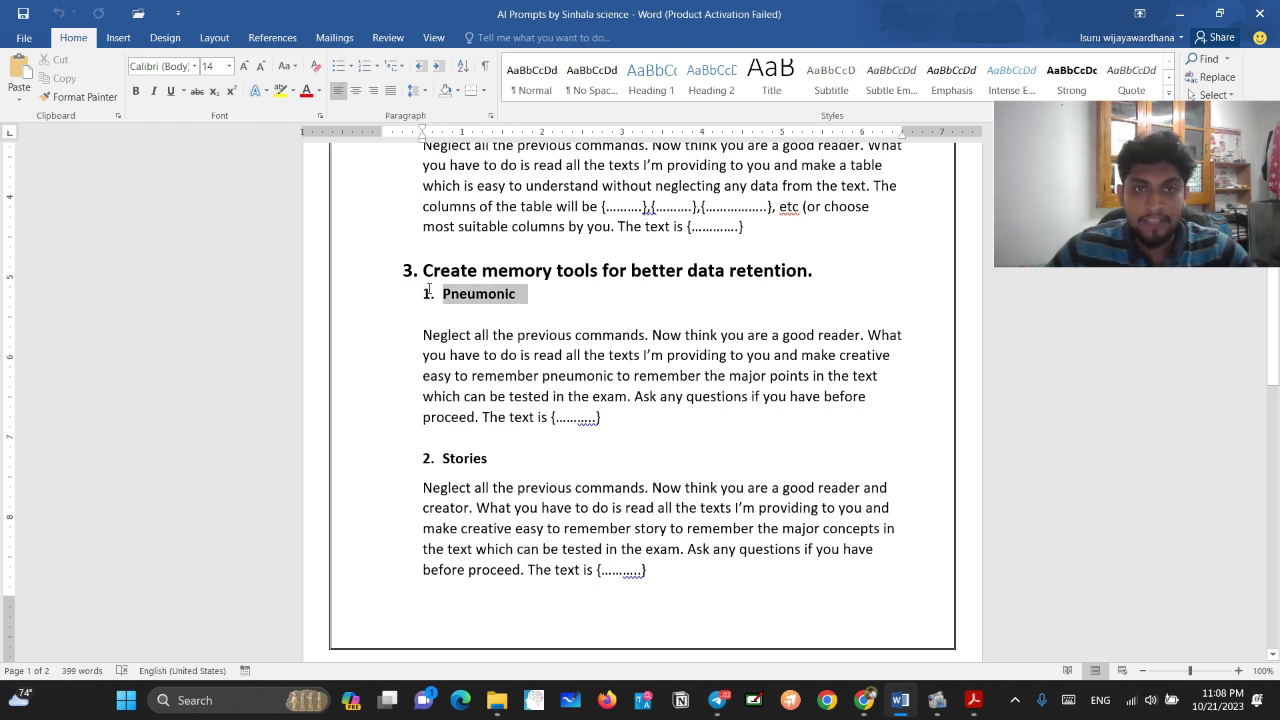
pyautogui.click(524, 297)
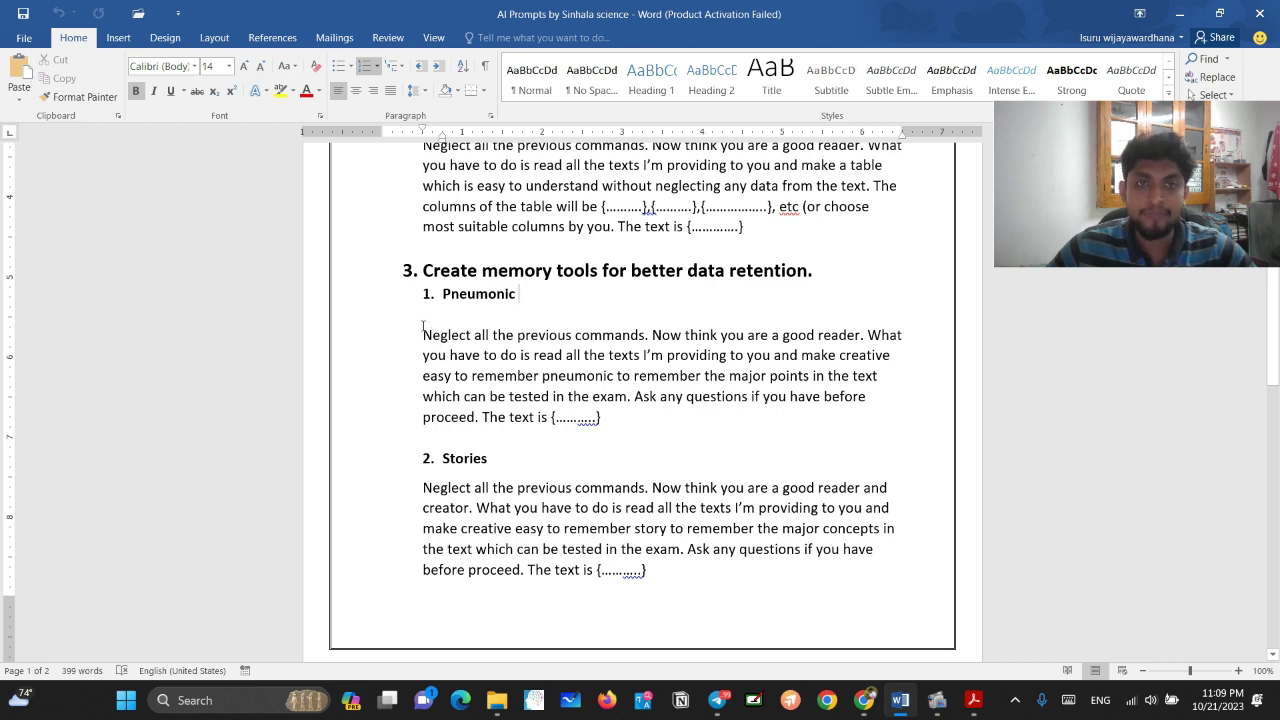
pyautogui.moveTo(424, 325); pyautogui.dragTo(608, 421)
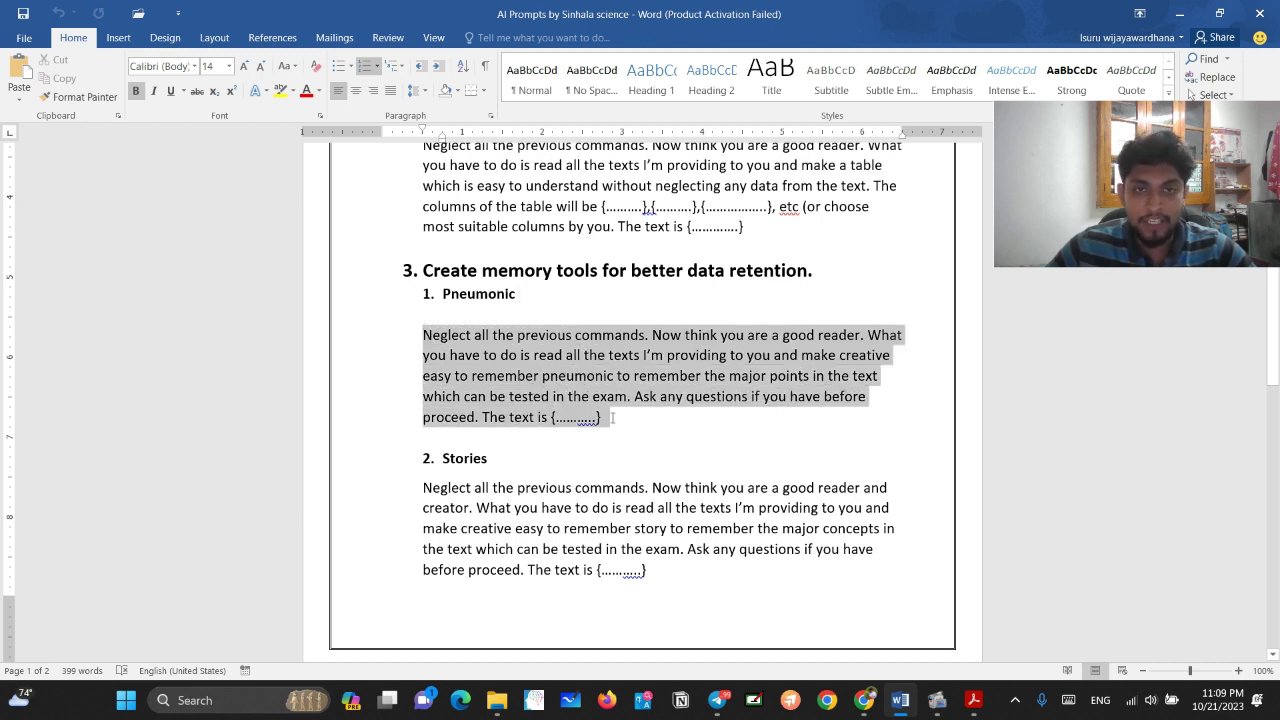
pyautogui.hotkey('alt', 'Tab')
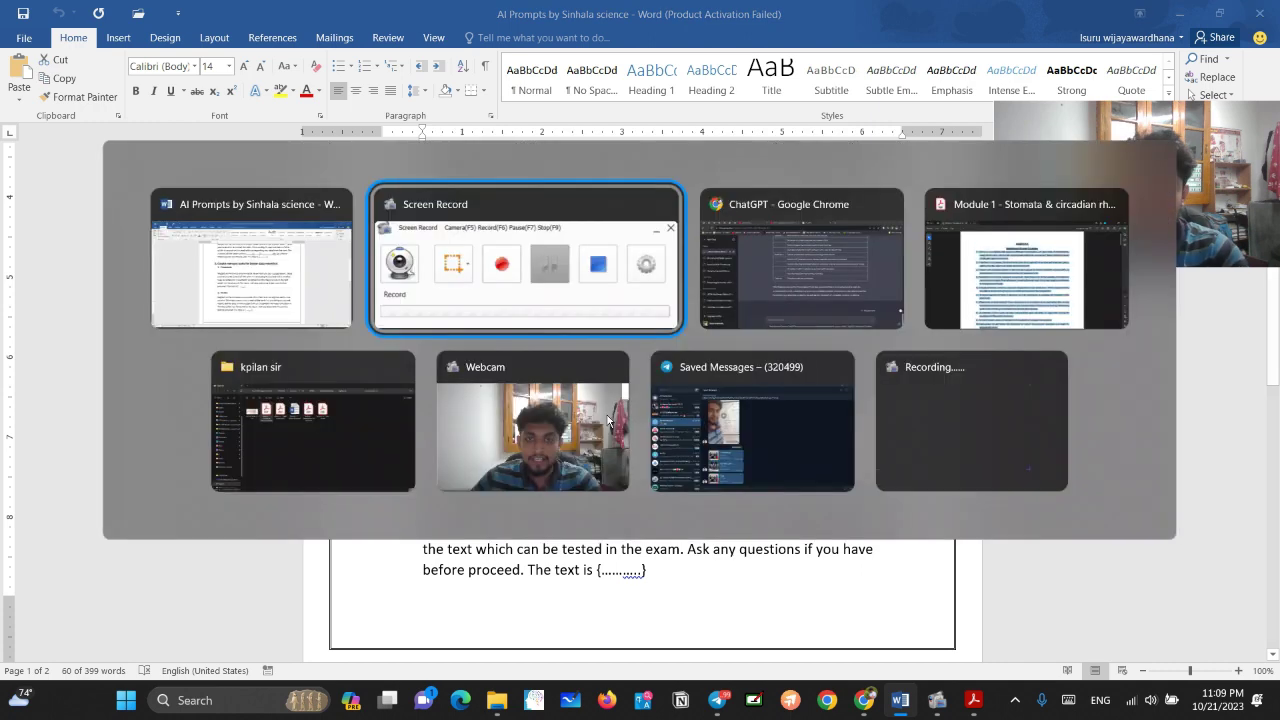
pyautogui.hotkey('alt', 'Tab')
pyautogui.click(516, 638)
pyautogui.write('Neglect all the previous commands. Now think you are a good reader. What you have to do is read all the texts I’m providing to you and make creative easy to remember pneumonic to remember the major points in the text which can be tested in the exam. Ask any questions if you have before proceed. The text is {………..}')
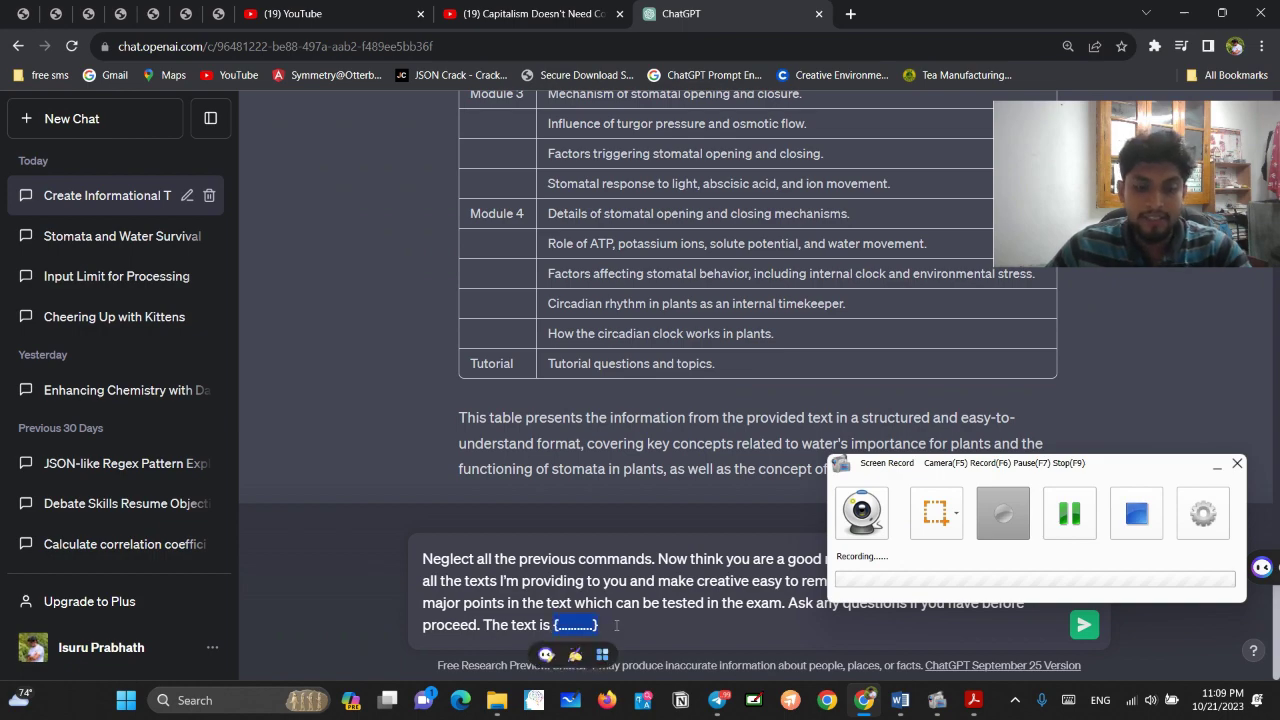
# Replace the Pneumonic prompt's text placeholder with the Module 1 notes from the PDF, send it, and highlight the suggested mnemonic in the answer
pyautogui.click(976, 701)
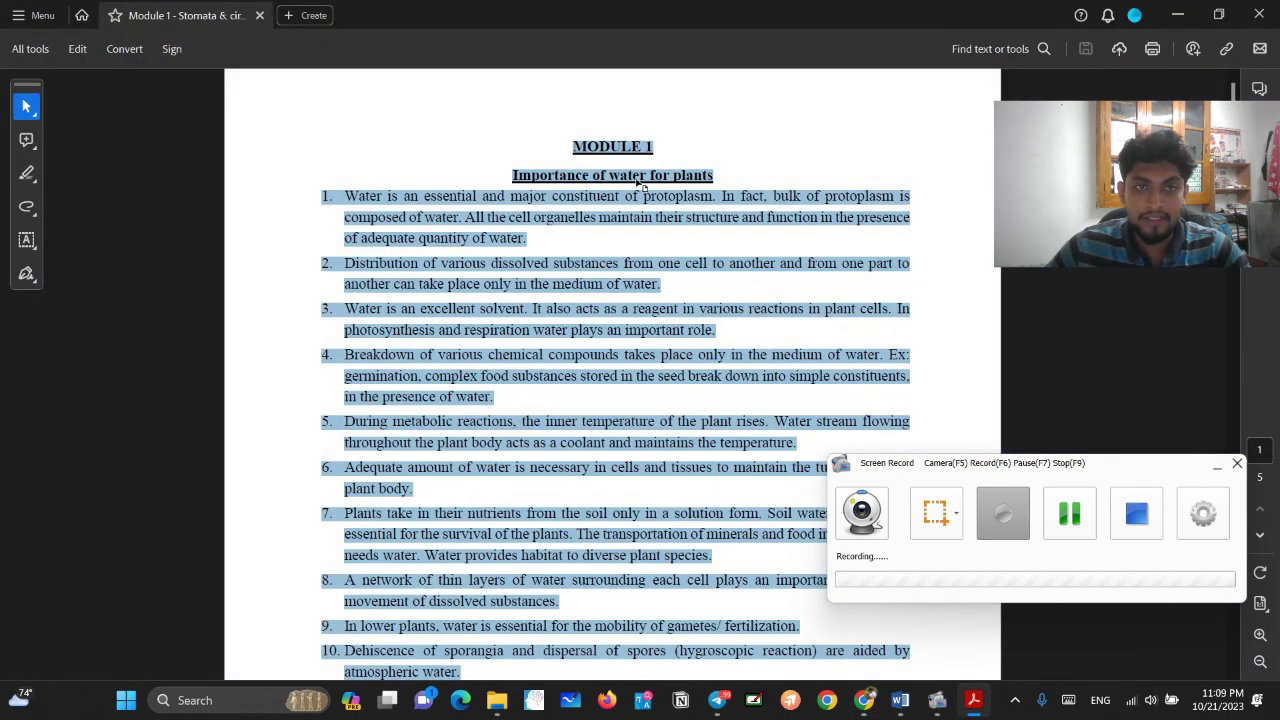
pyautogui.hotkey('alt', 'Tab')
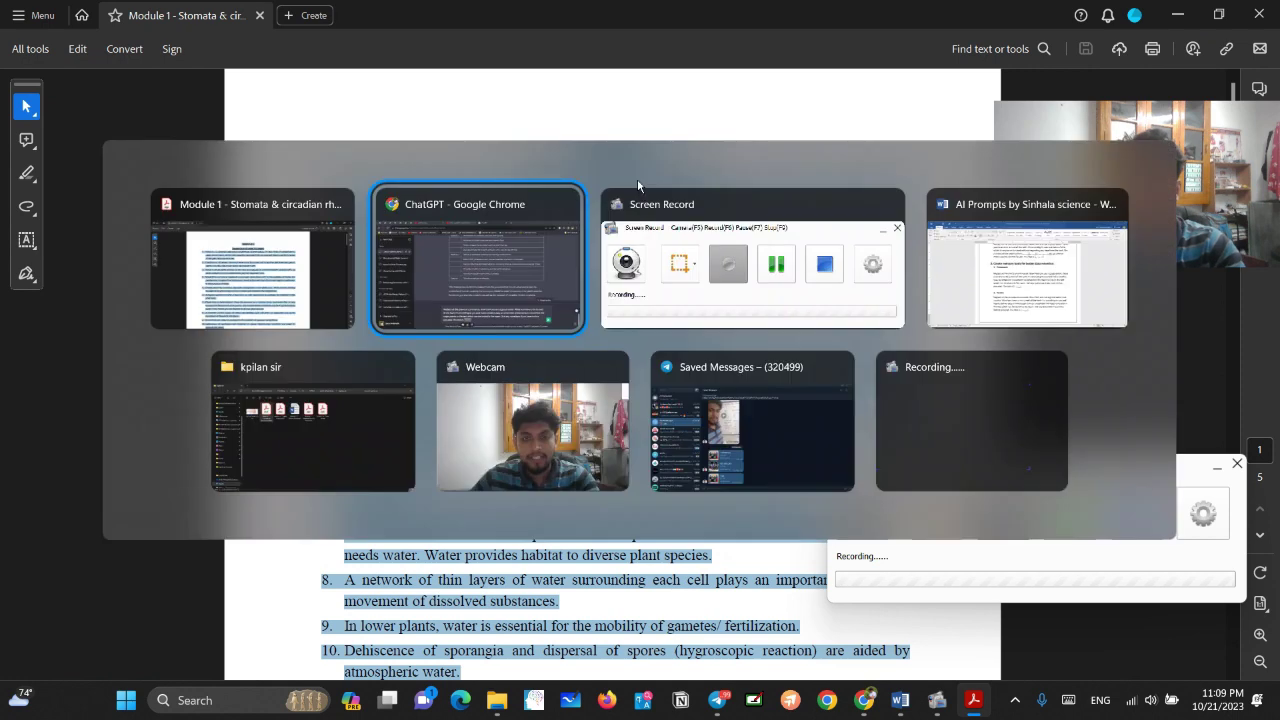
pyautogui.hotkey('ctrl', 'v')
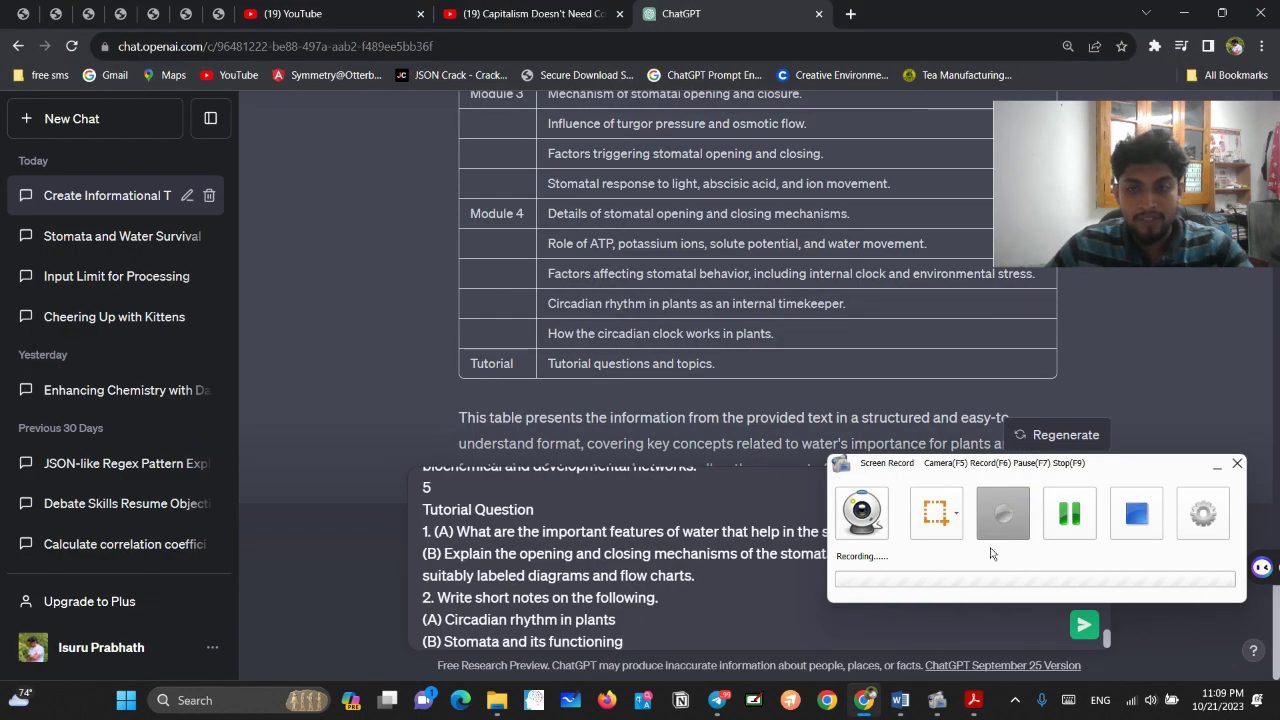
pyautogui.click(1216, 464)
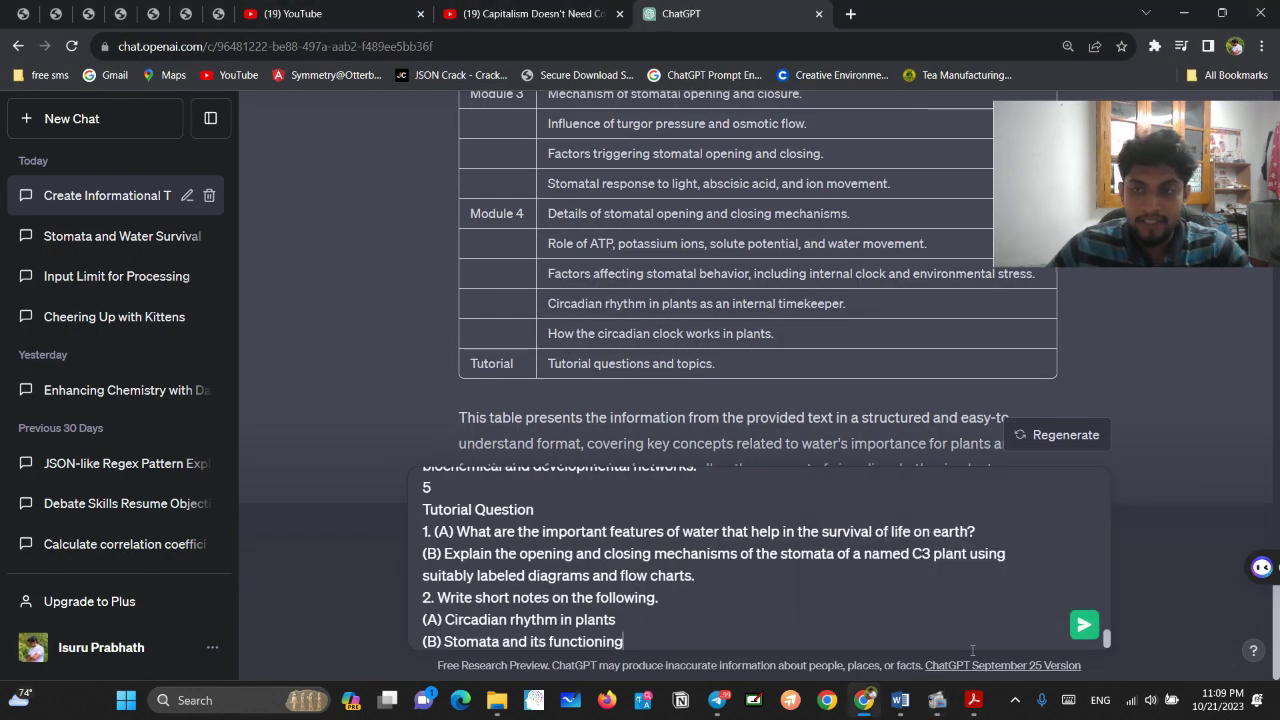
pyautogui.click(1088, 624)
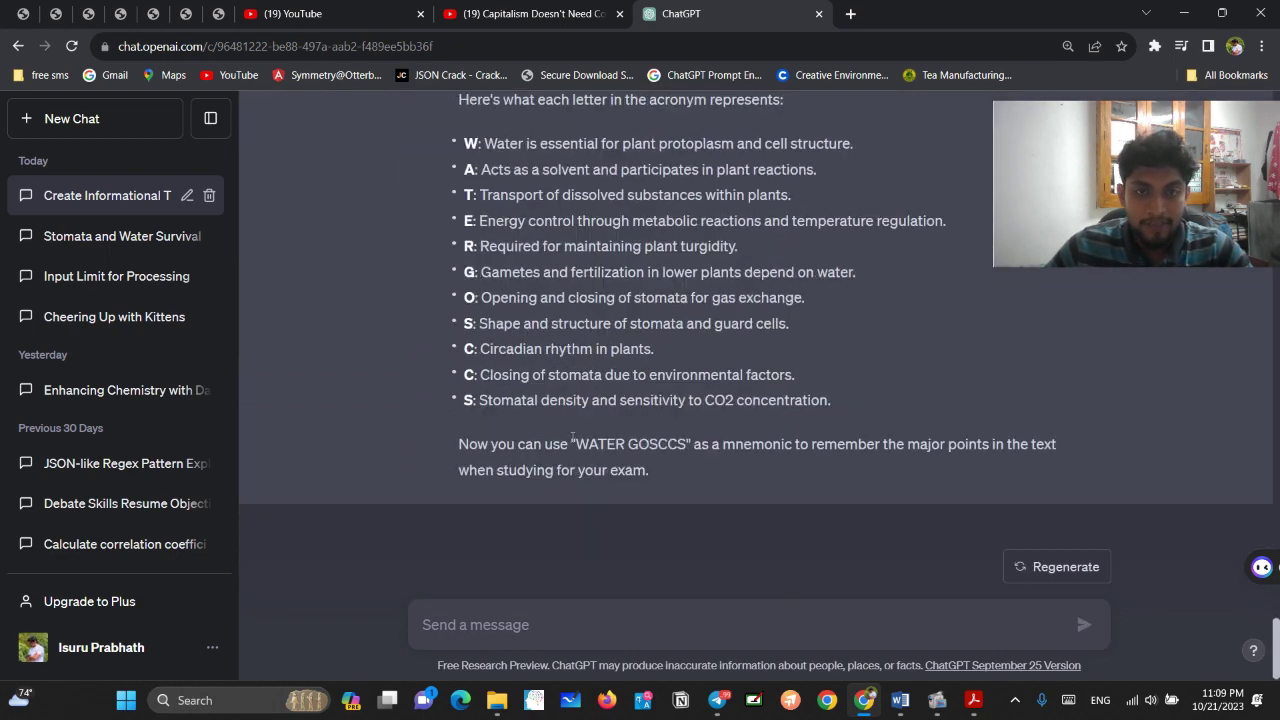
pyautogui.moveTo(575, 440); pyautogui.dragTo(688, 444)
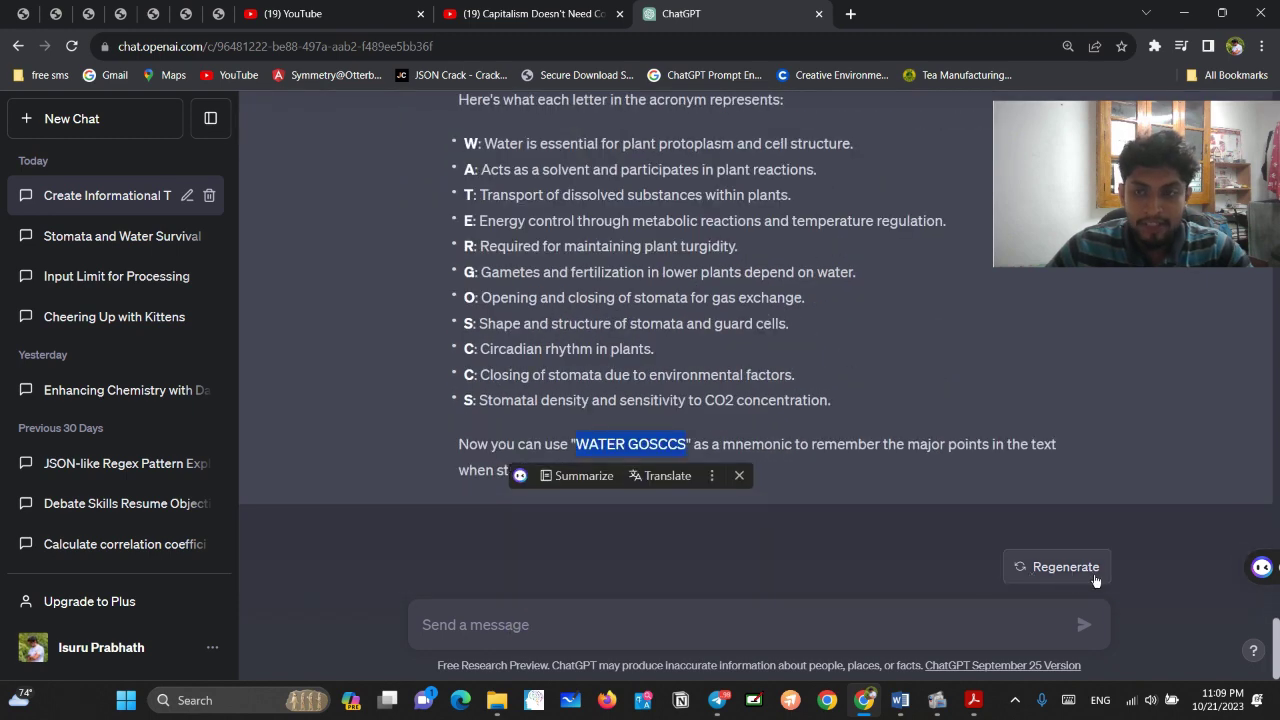
# Regenerate ChatGPT's mnemonic answer and check the new mnemonic together with the breakdown of the points it represents
pyautogui.click(1077, 578)
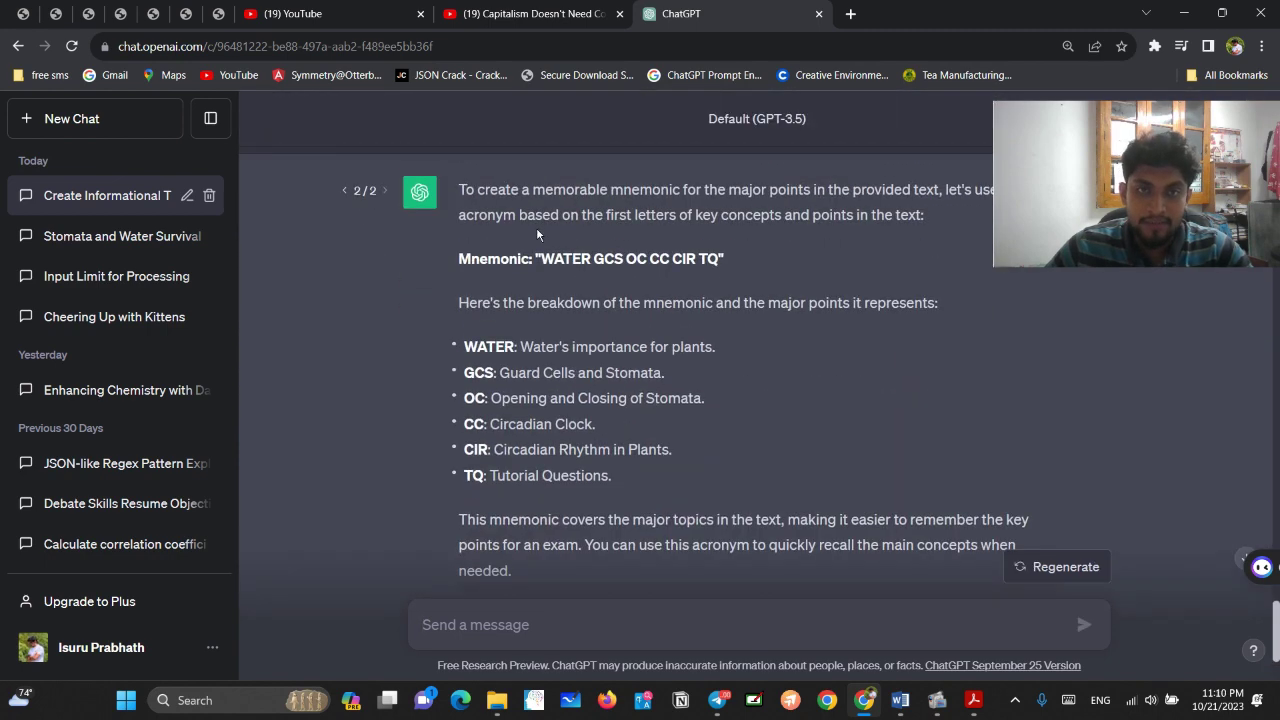
pyautogui.moveTo(575, 257); pyautogui.dragTo(711, 253)
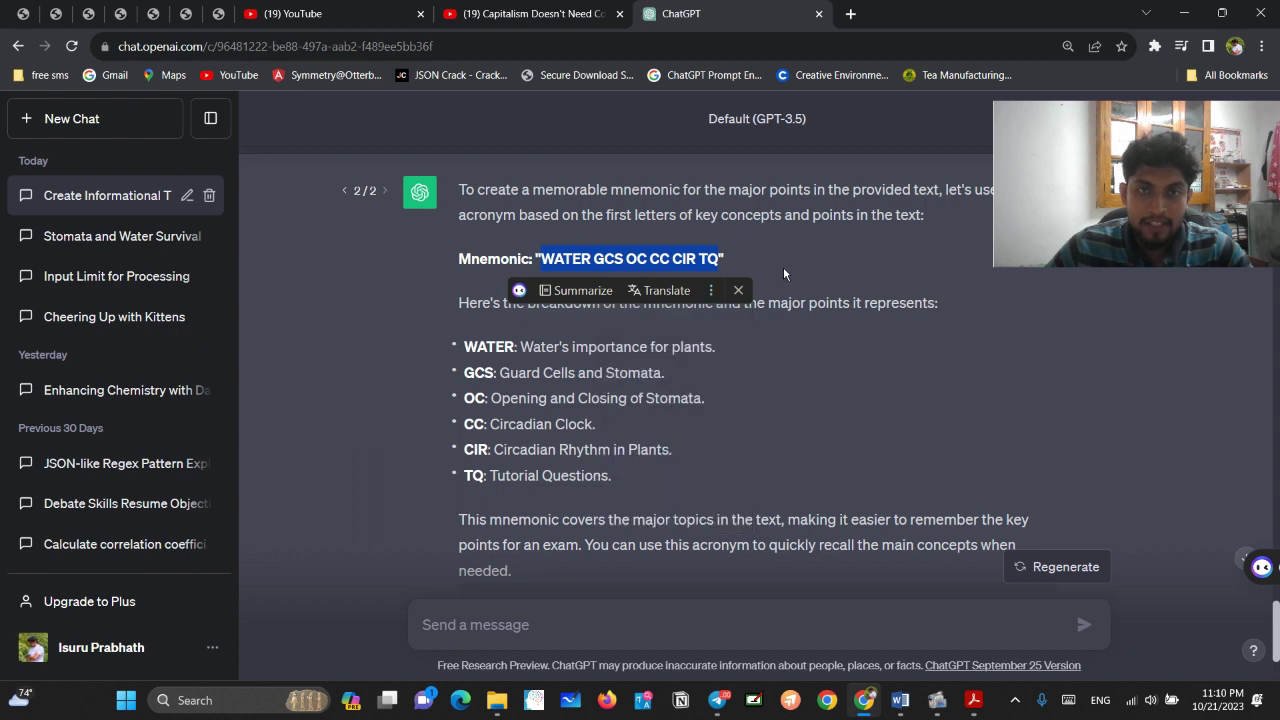
pyautogui.scroll(1, 848, 354)
pyautogui.click(848, 354)
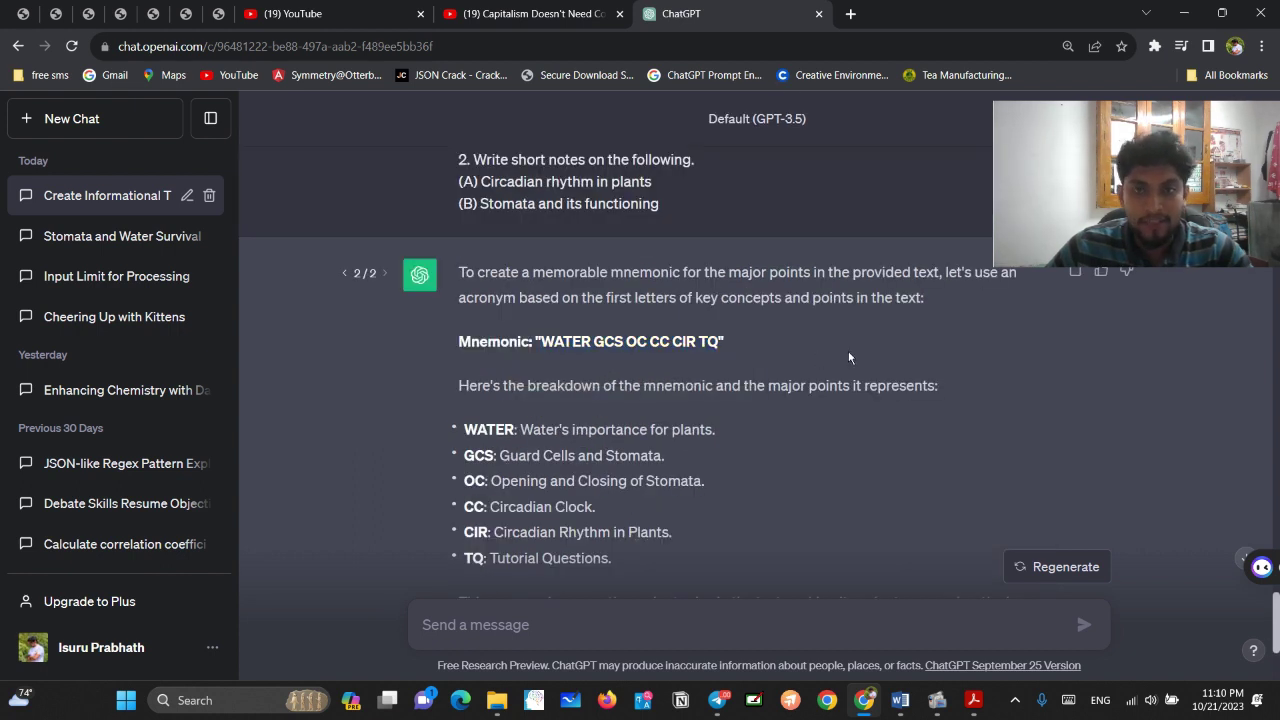
pyautogui.scroll(-1, 848, 357)
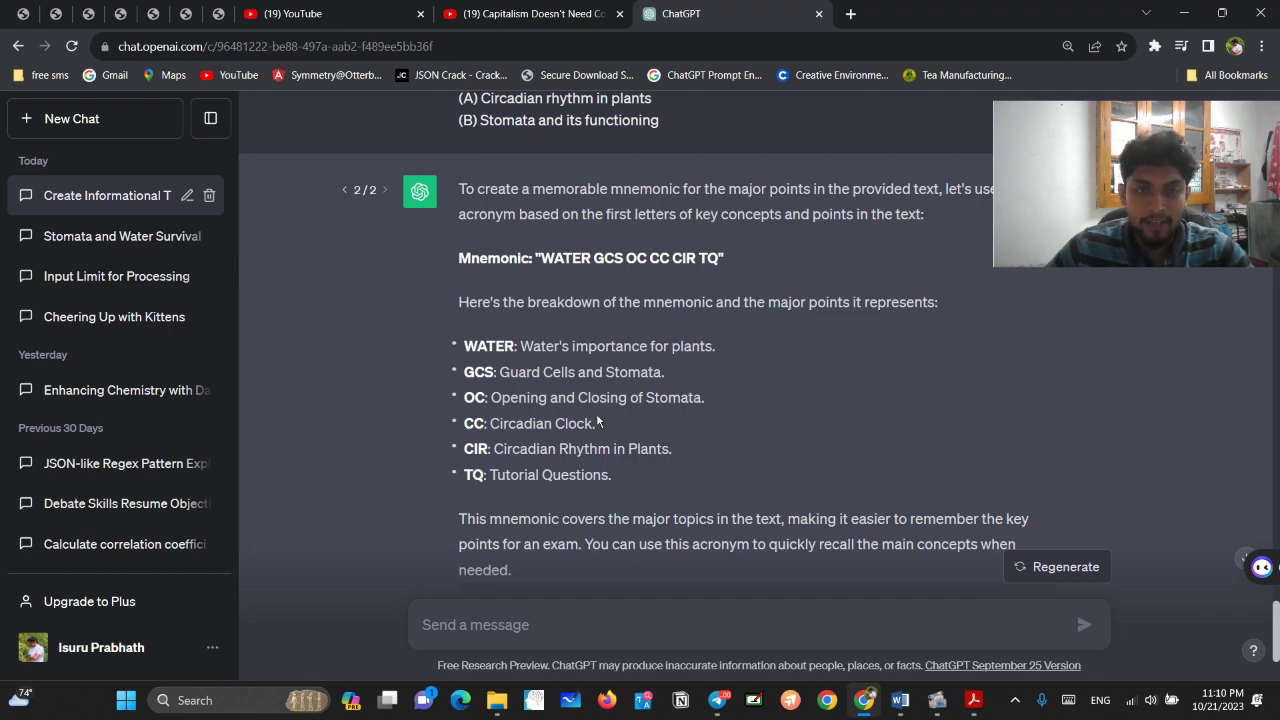
pyautogui.scroll(-2, 622, 384)
pyautogui.scroll(1, 629, 379)
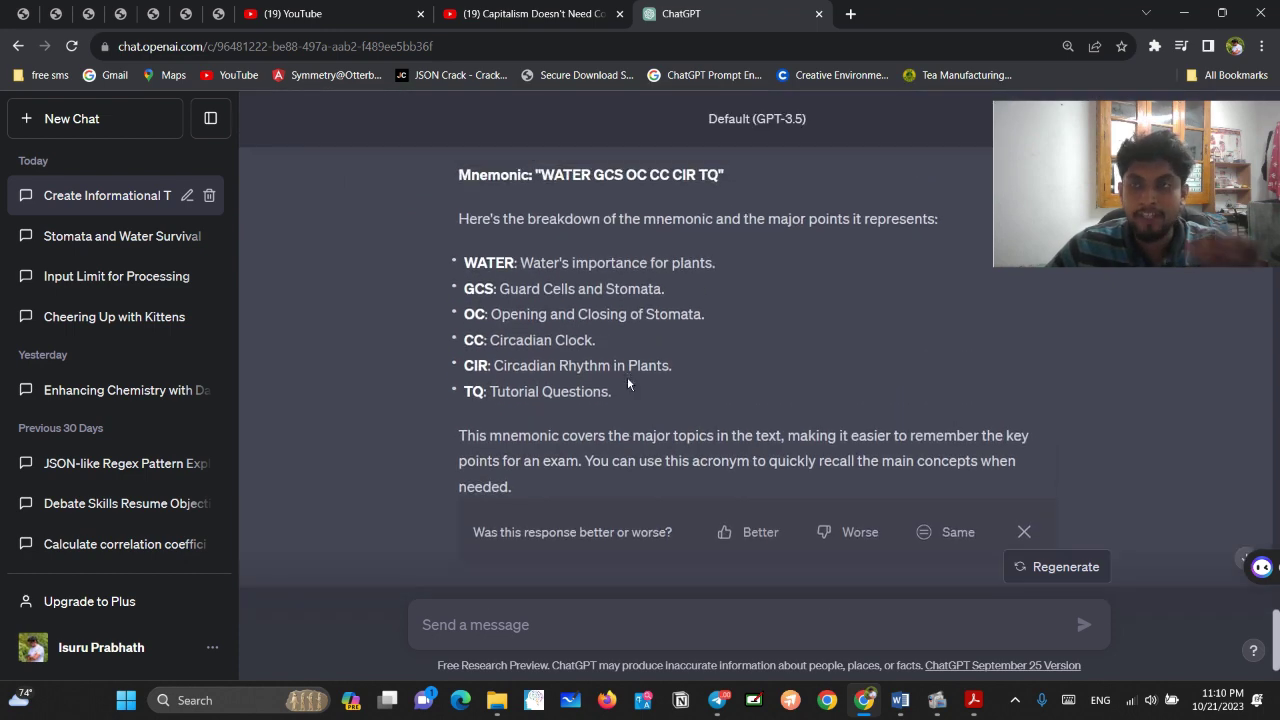
pyautogui.scroll(2, 628, 380)
pyautogui.scroll(-2, 628, 384)
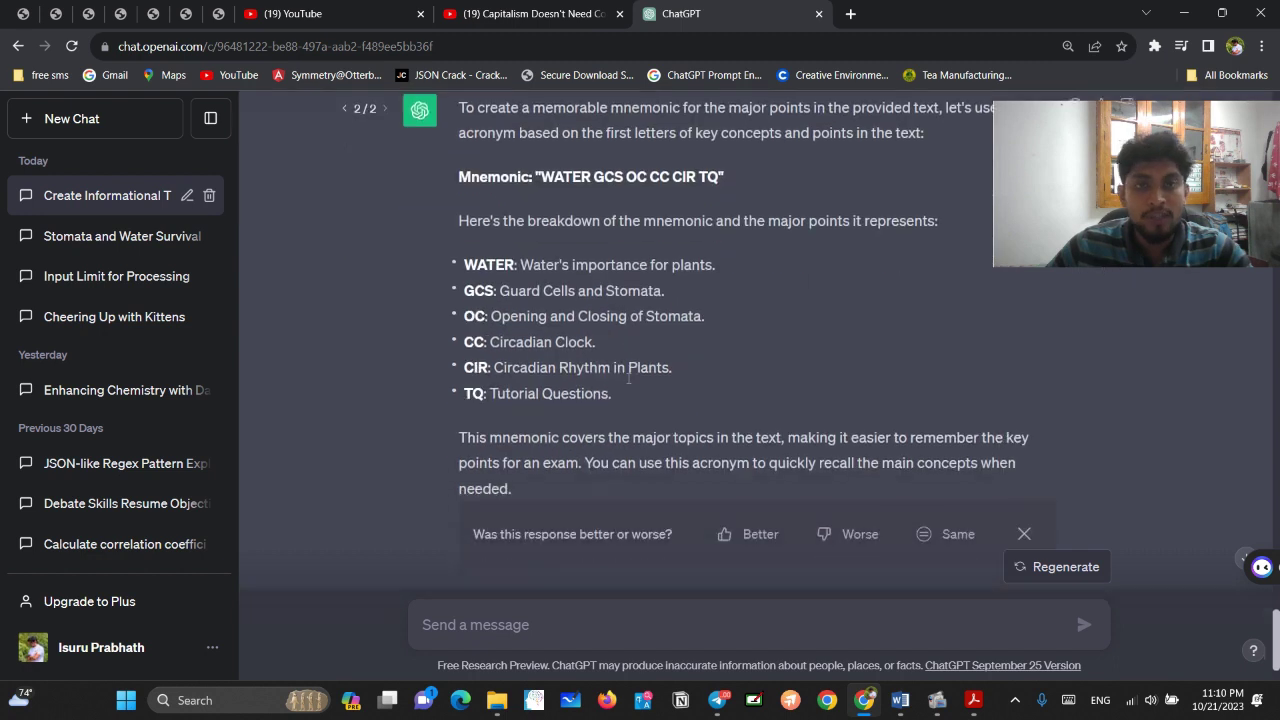
pyautogui.scroll(1, 627, 372)
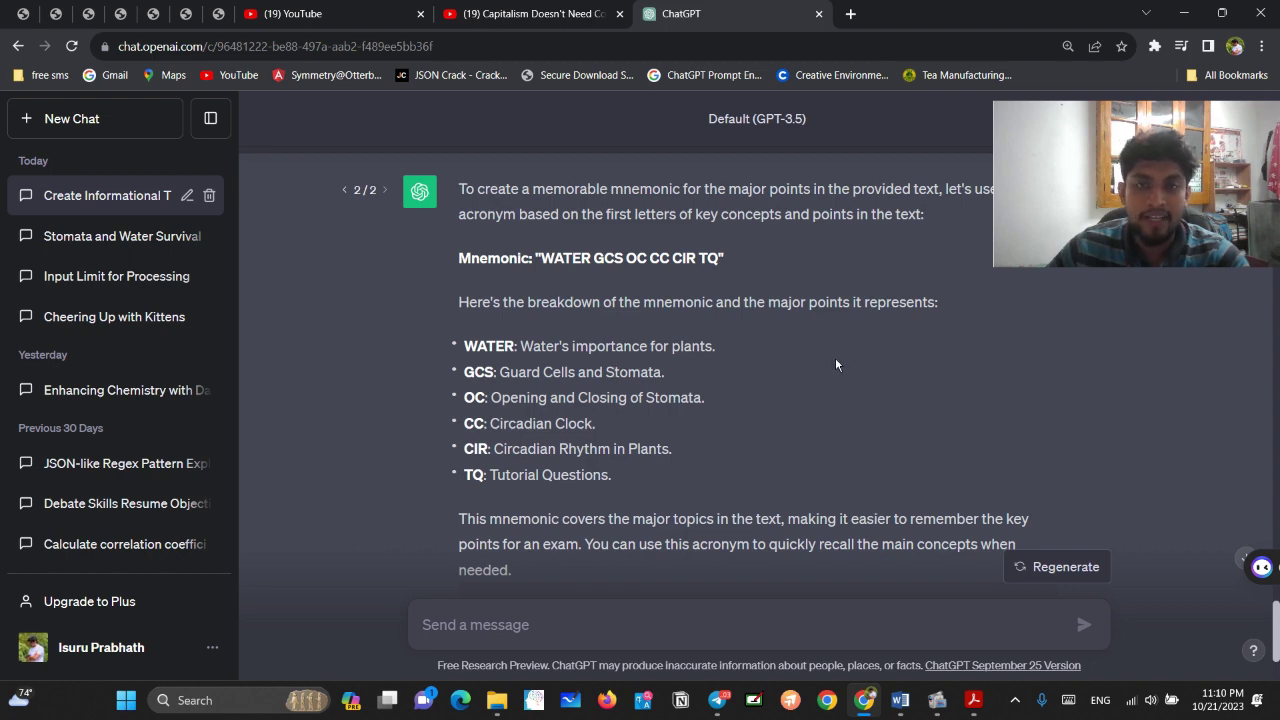
# Copy the "Stories" prompt from the Word document of AI prompts and paste it into the current ChatGPT chat
pyautogui.hotkey('alt', 'Tab')
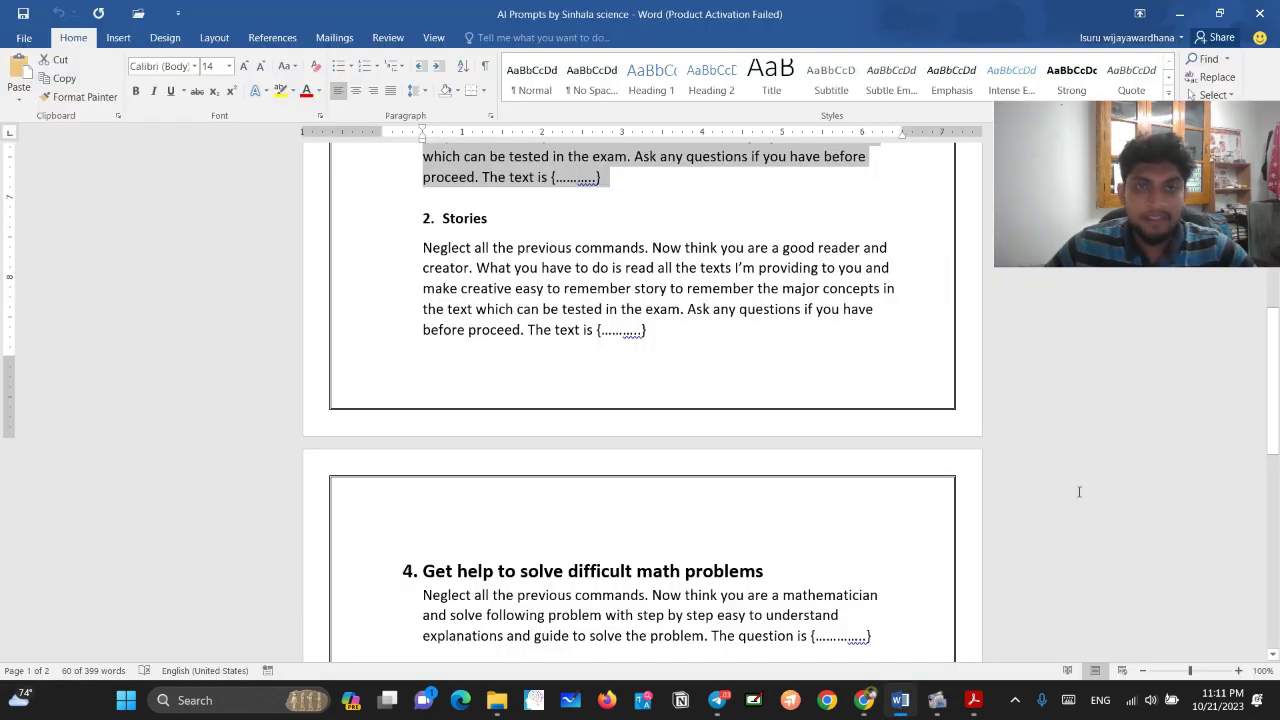
pyautogui.scroll(2, 773, 467)
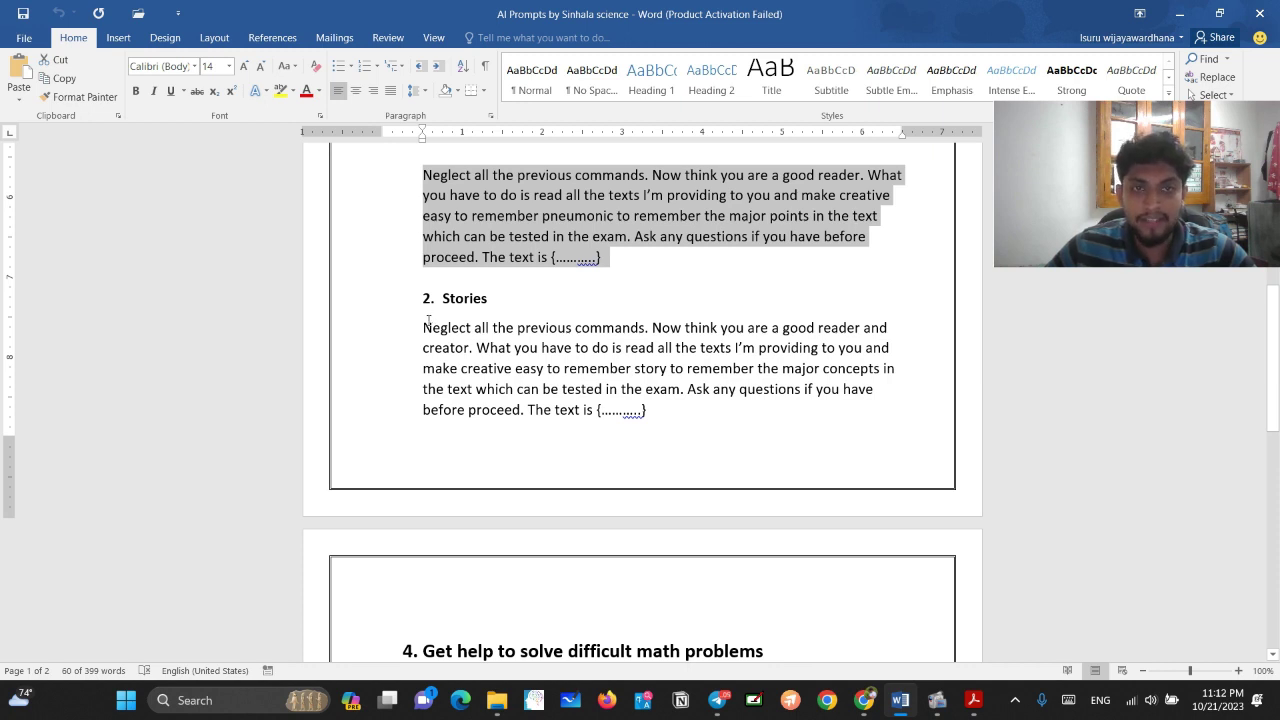
pyautogui.moveTo(436, 330); pyautogui.dragTo(672, 412)
pyautogui.hotkey('ctrl', 'c')
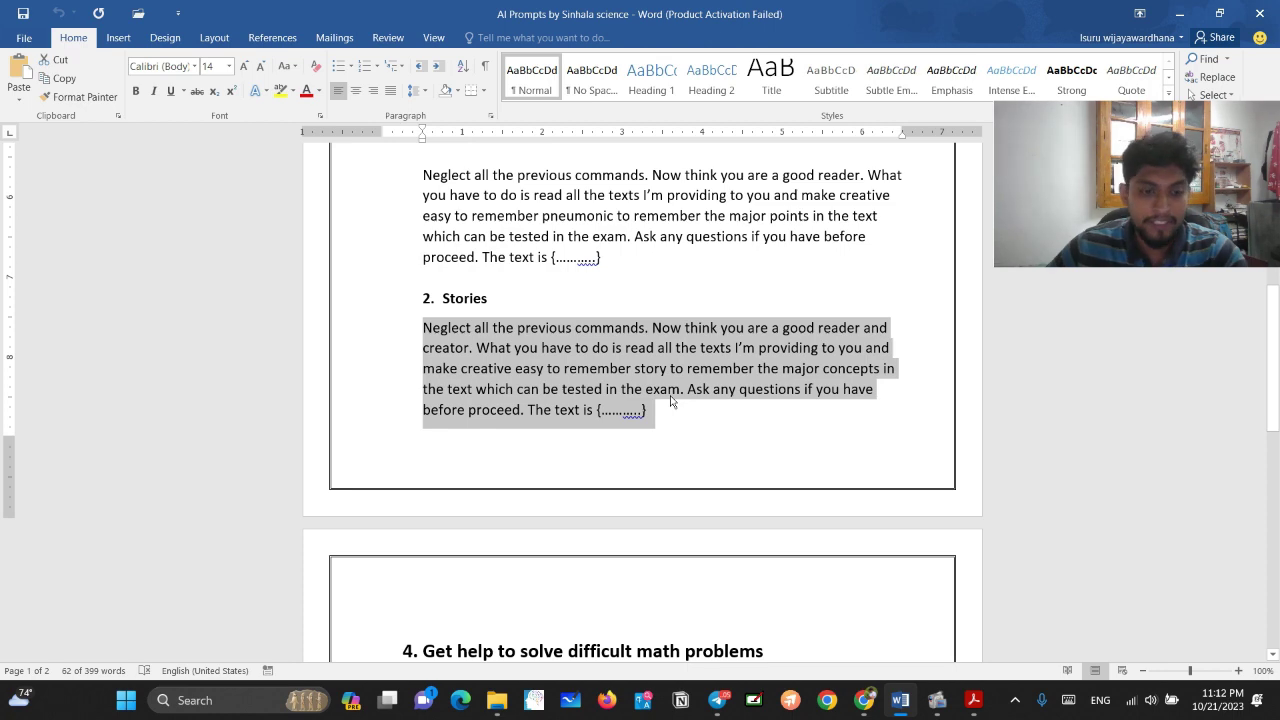
pyautogui.press('alt')
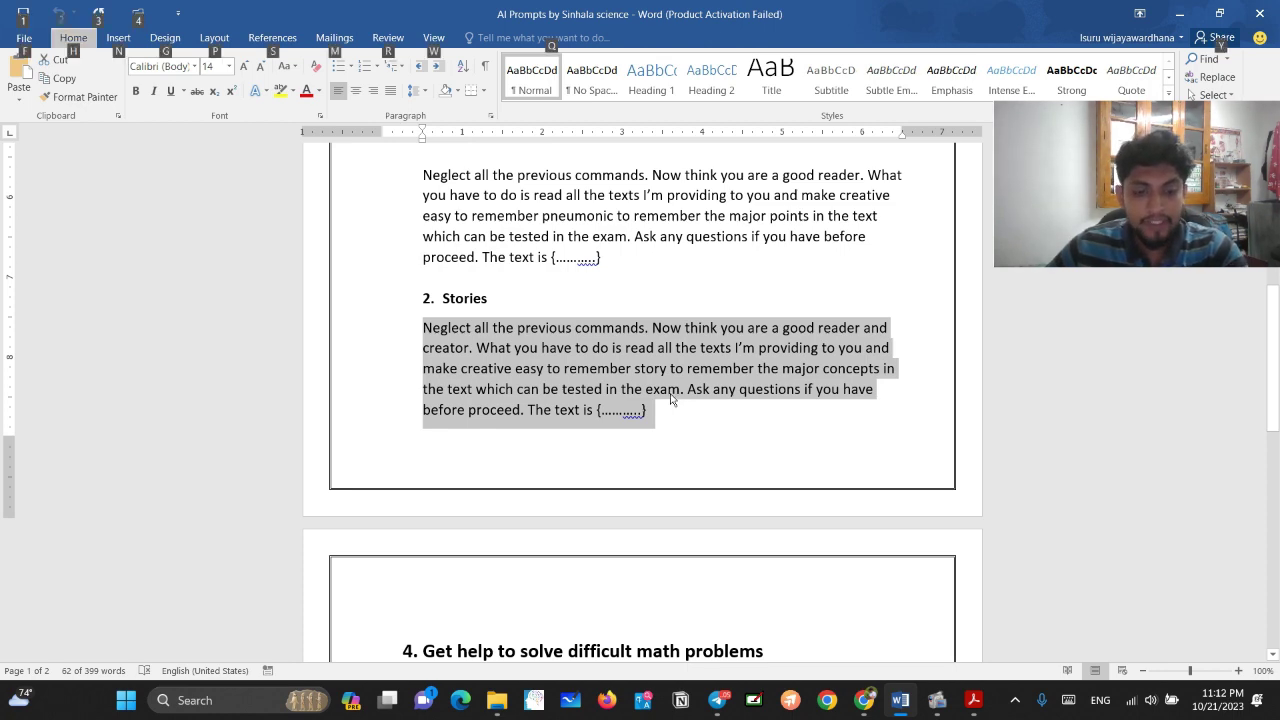
pyautogui.hotkey('alt', 'Tab')
pyautogui.press('Tab')
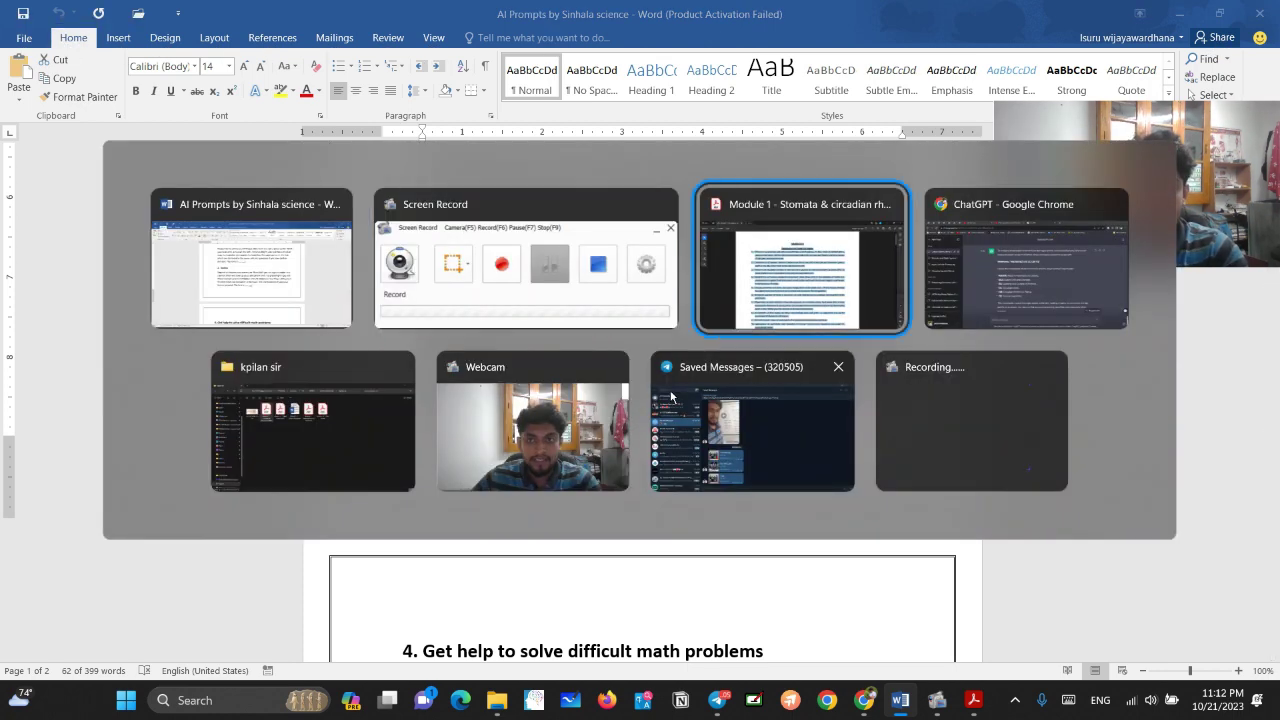
pyautogui.press('Tab')
pyautogui.hotkey('ctrl', 'v')
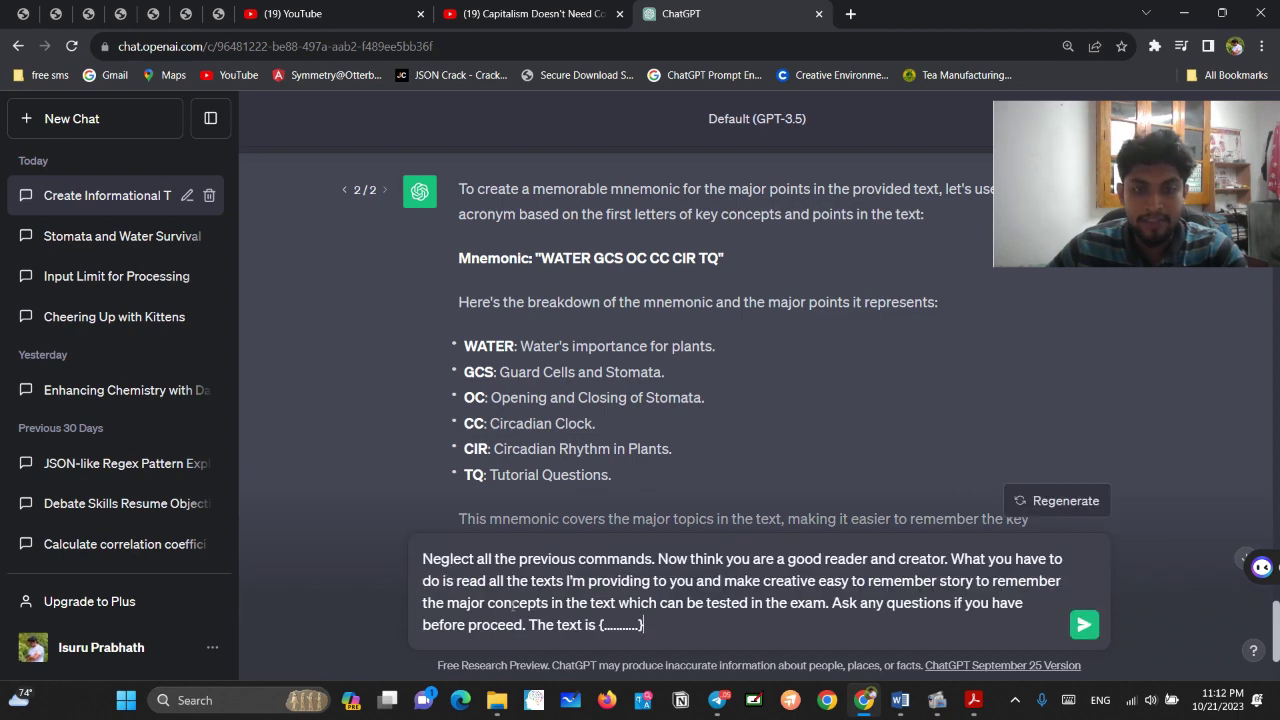
# Replace the Stories prompt's text placeholder with points 1 to 13 of "Importance of water for plants" from the Module 1 PDF and send it
pyautogui.click(973, 700)
pyautogui.click(849, 480)
pyautogui.scroll(-2, 700, 400)
pyautogui.scroll(2, 600, 350)
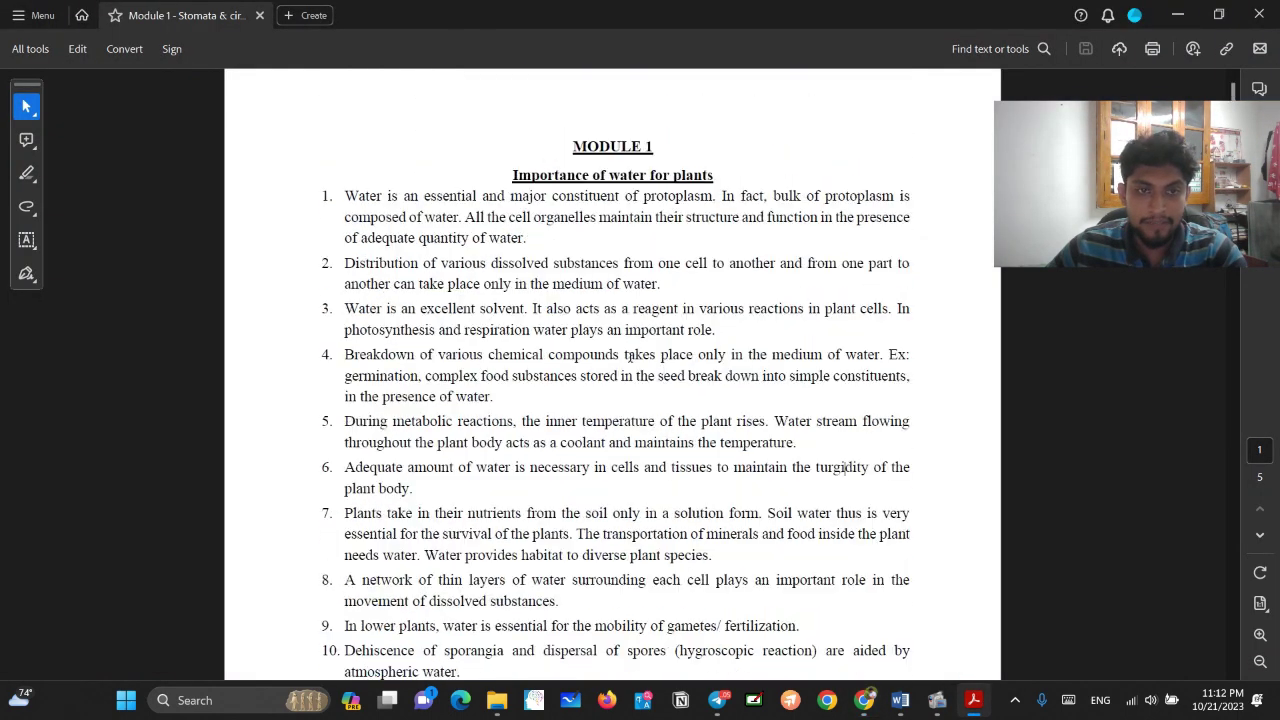
pyautogui.moveTo(336, 180); pyautogui.dragTo(436, 472)
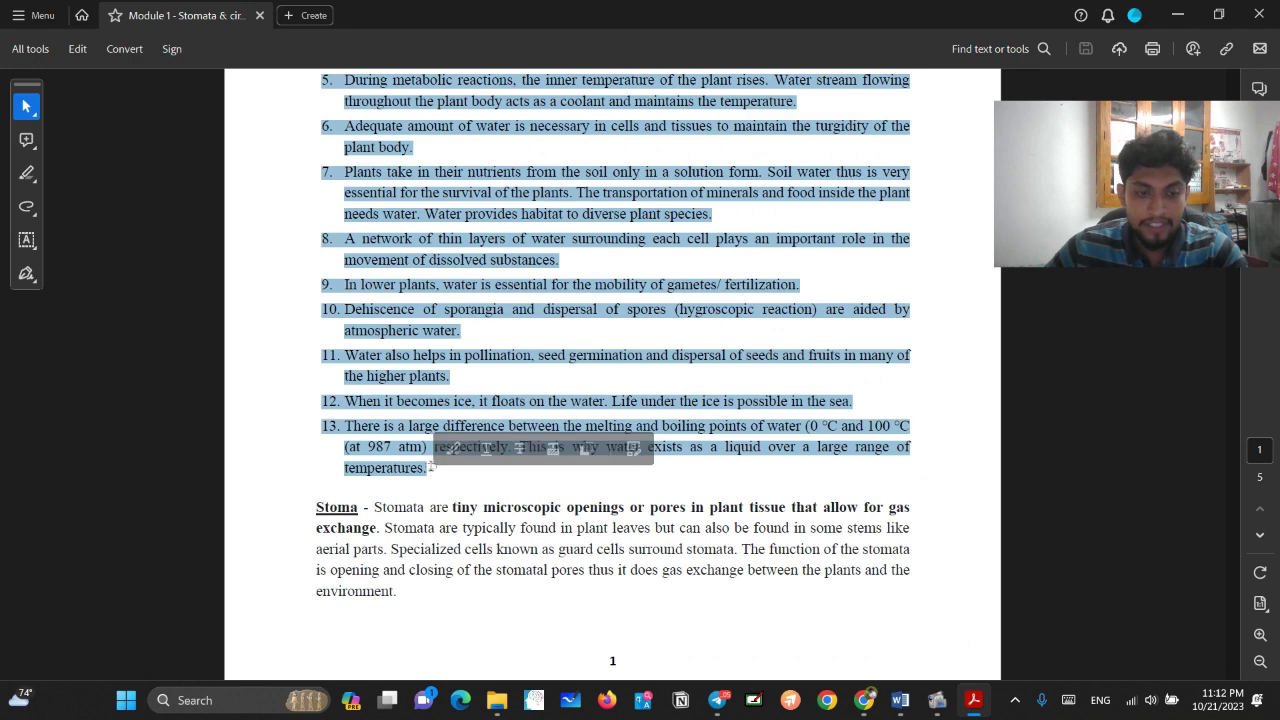
pyautogui.hotkey('alt', 'Tab')
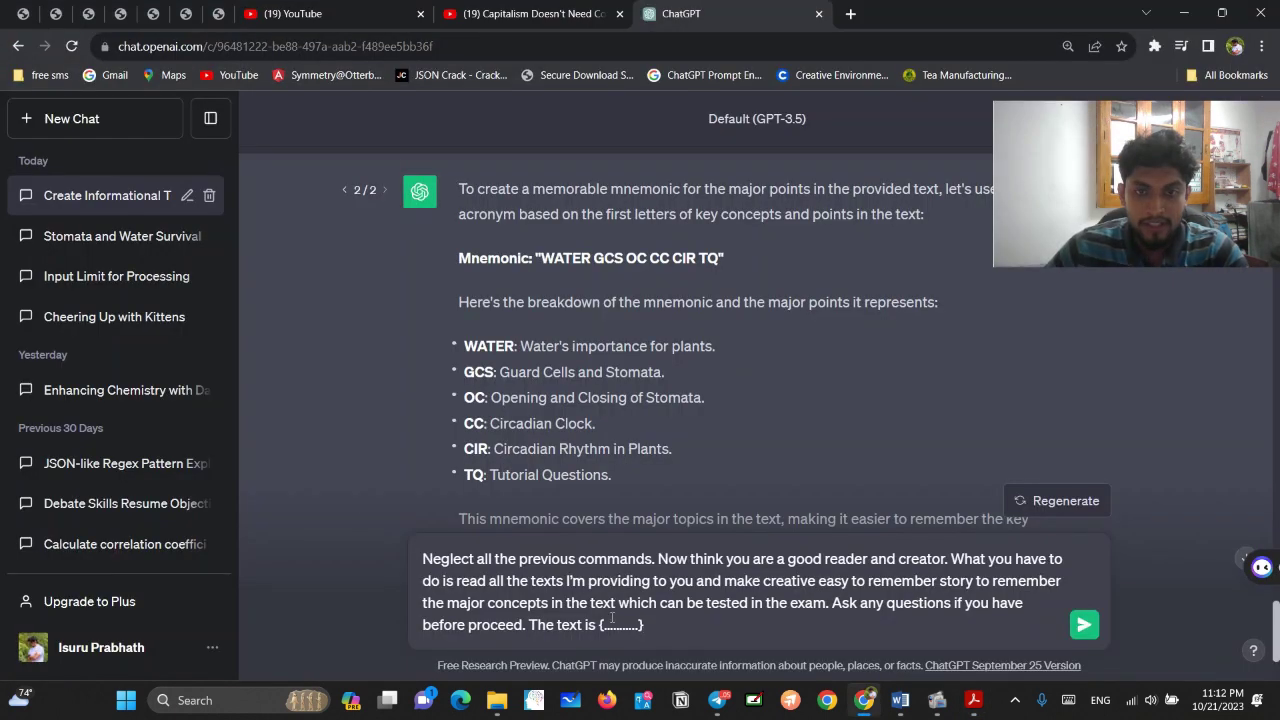
pyautogui.hotkey('ctrl', 'v')
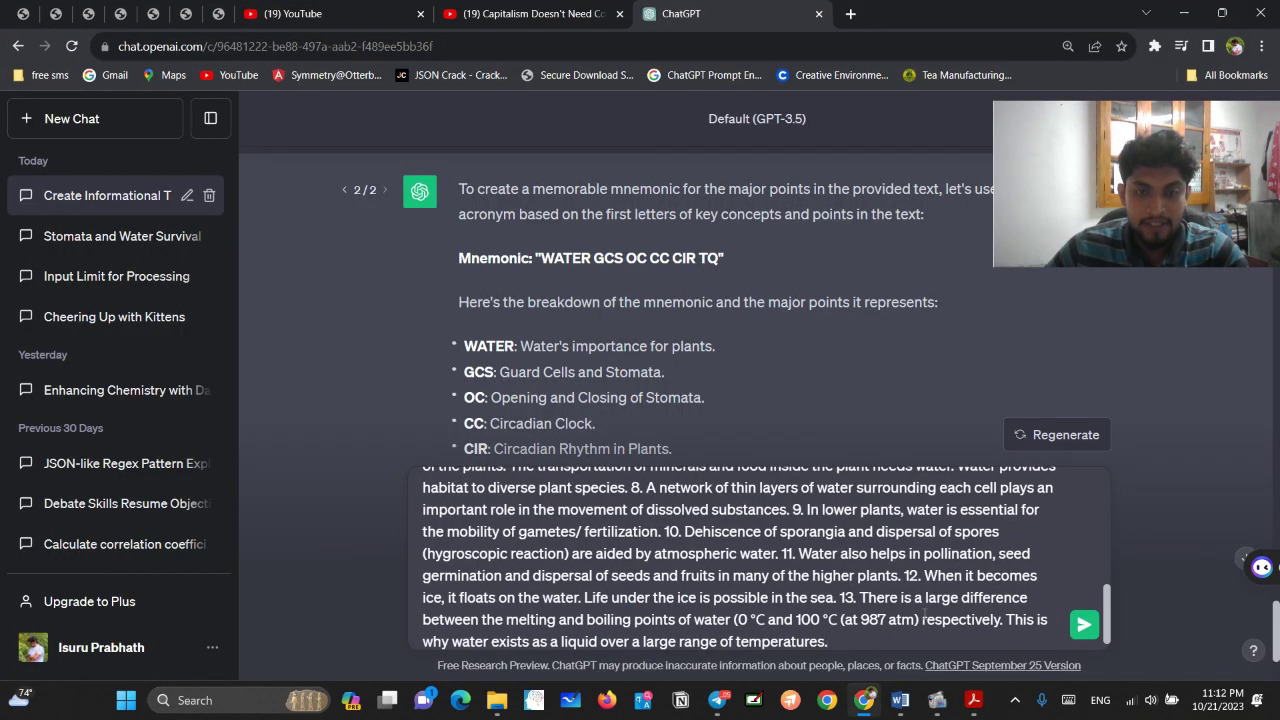
pyautogui.click(1083, 624)
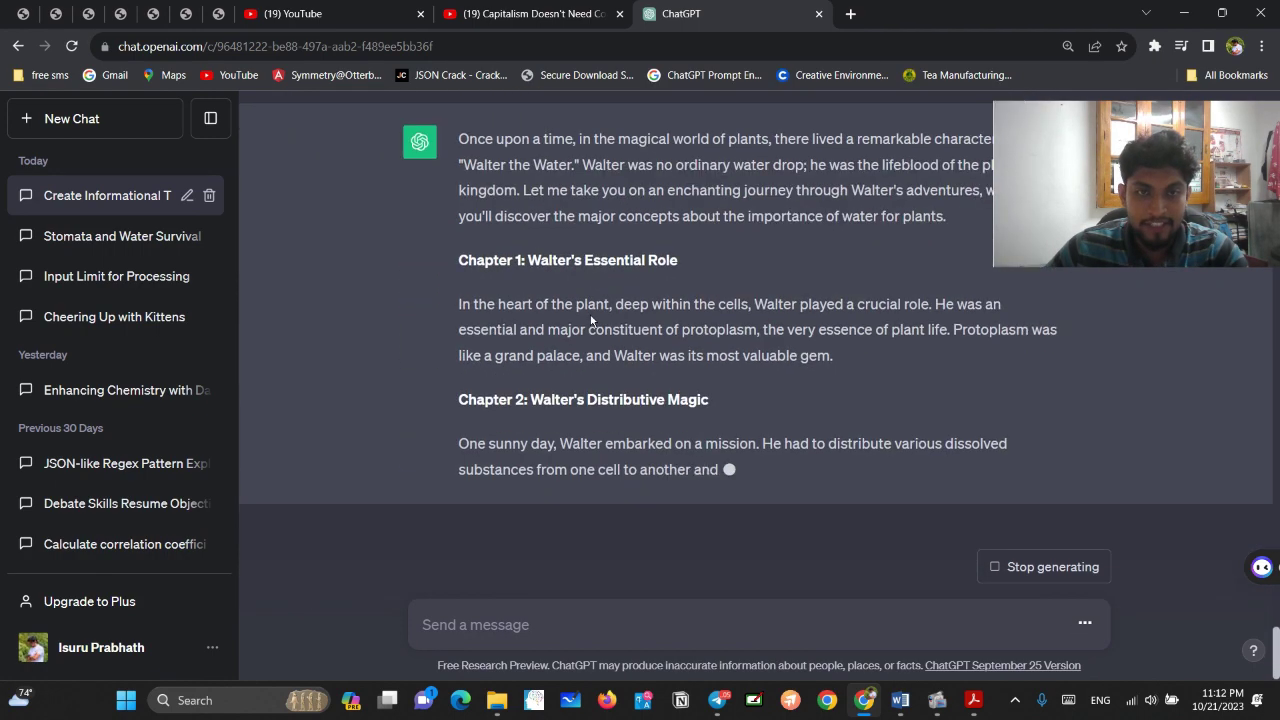
# Examine the generated story from its introduction through all chapters to the conclusion, and compare it with the submitted prompt
pyautogui.scroll(2, 591, 320)
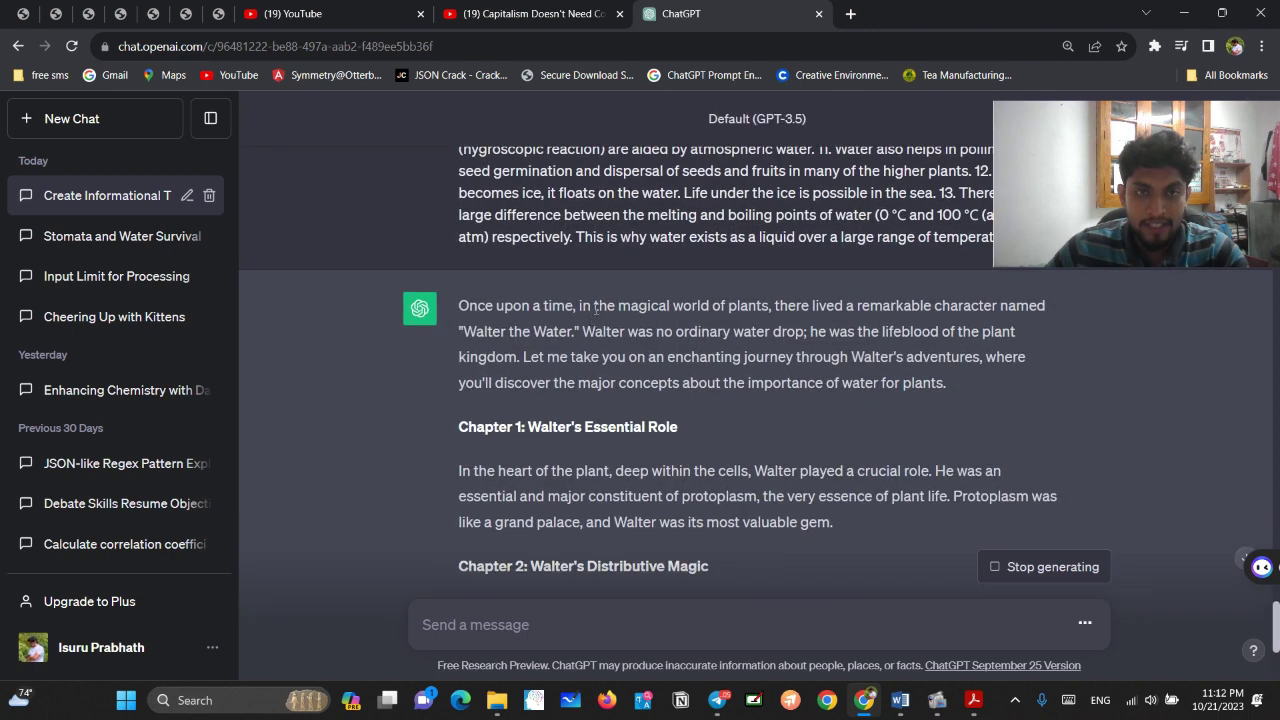
pyautogui.scroll(-8, 595, 316)
pyautogui.scroll(-8, 597, 312)
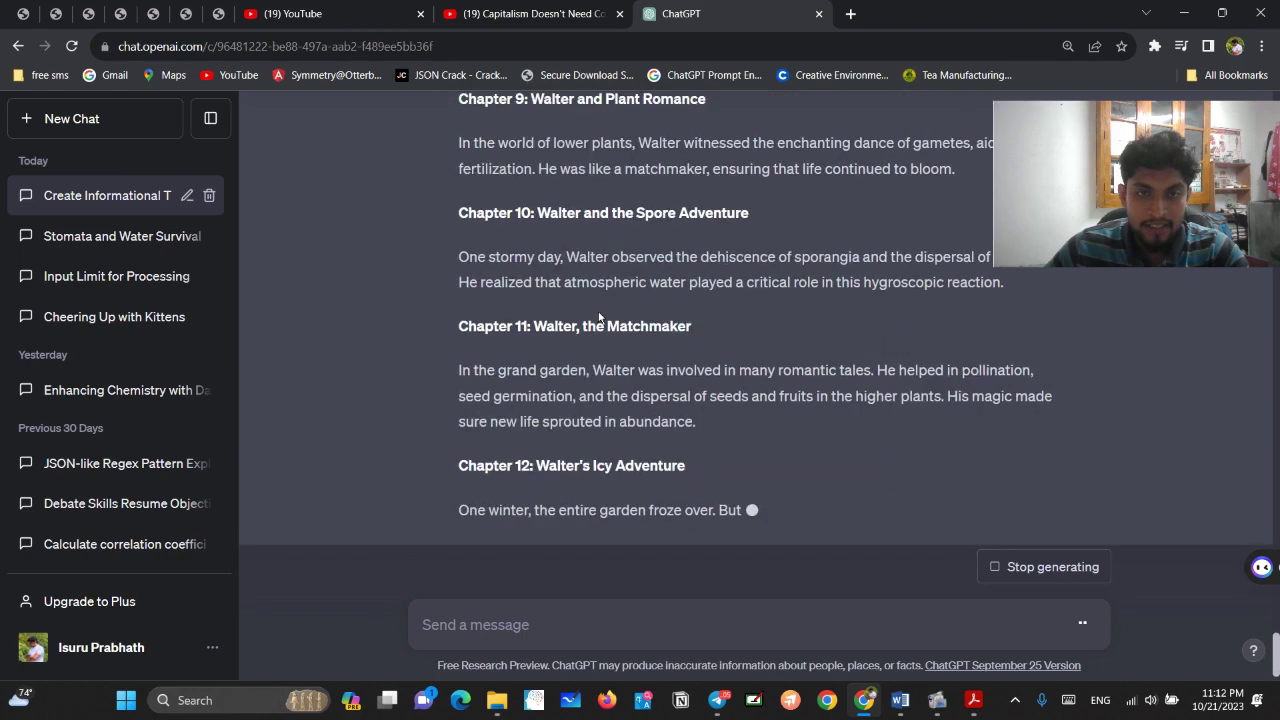
pyautogui.scroll(20, 600, 318)
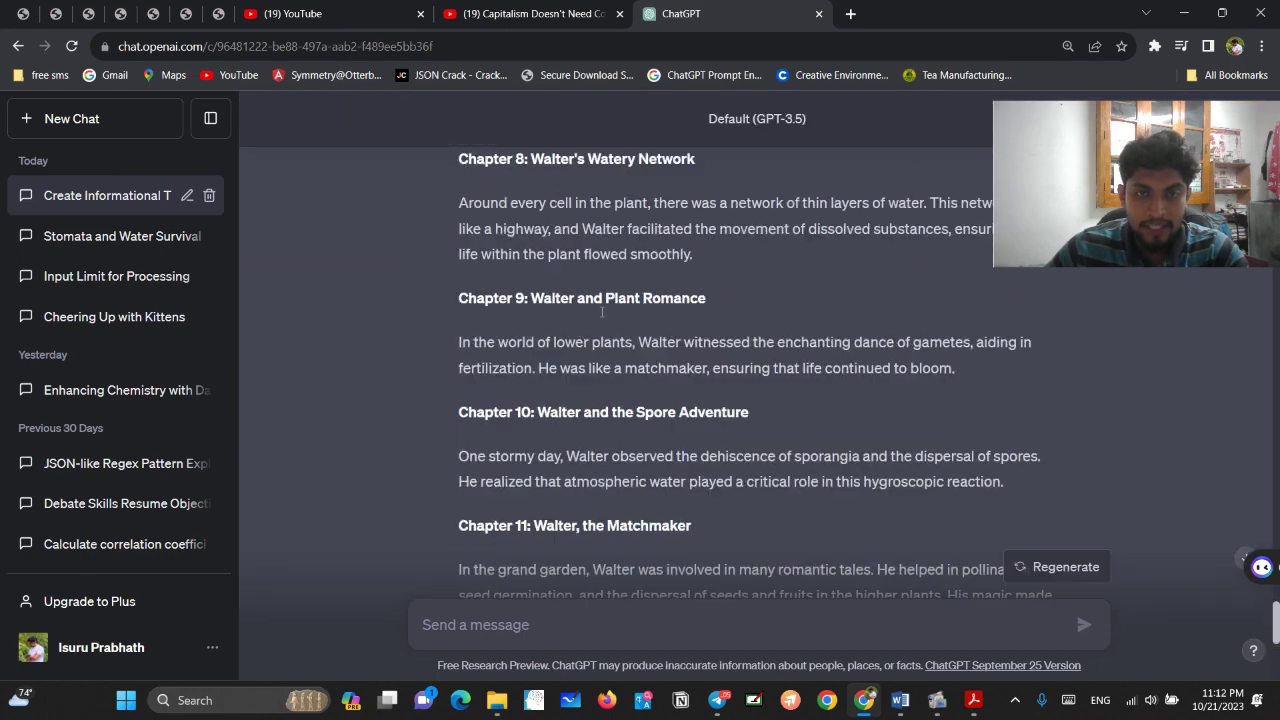
pyautogui.scroll(15, 604, 314)
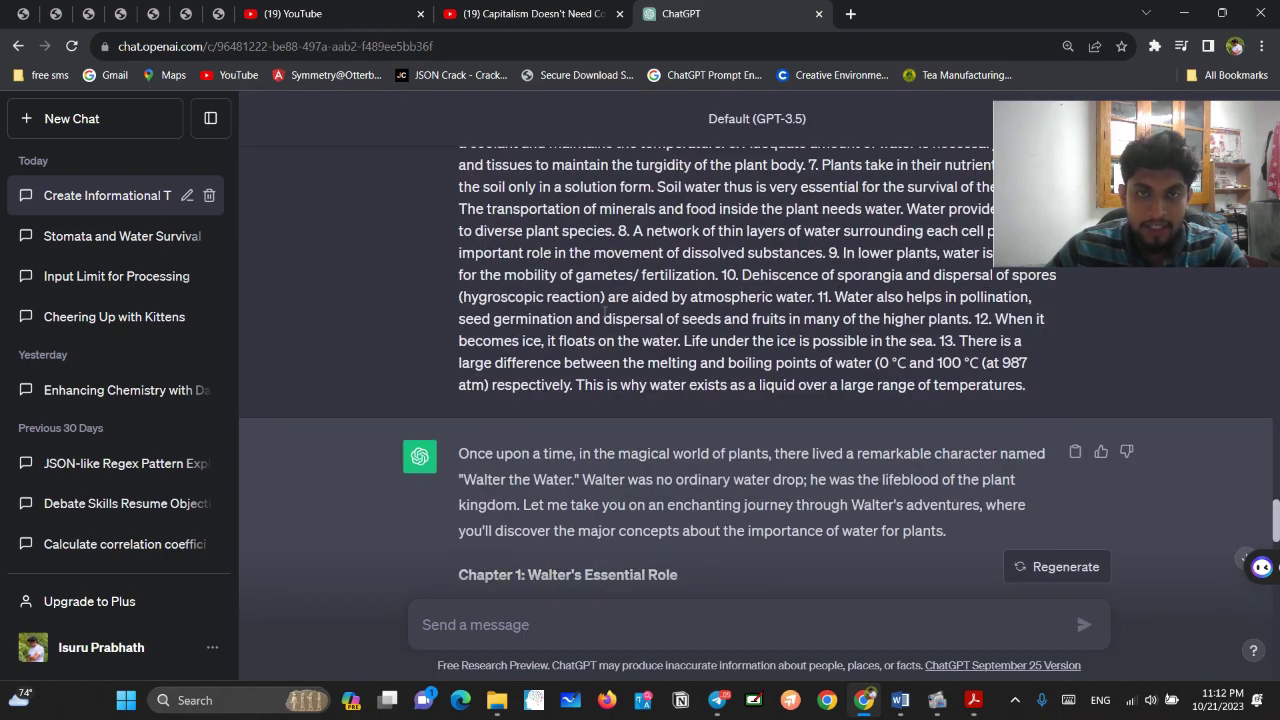
pyautogui.scroll(-3, 604, 314)
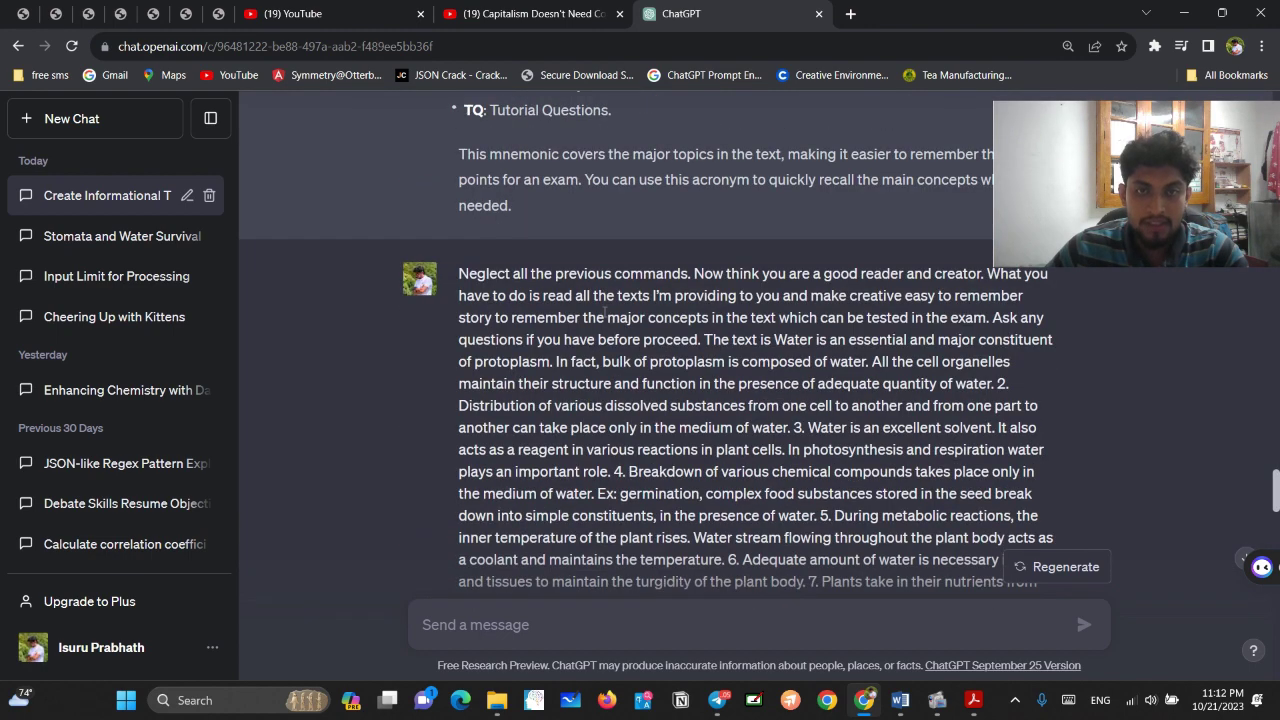
pyautogui.scroll(1, 604, 314)
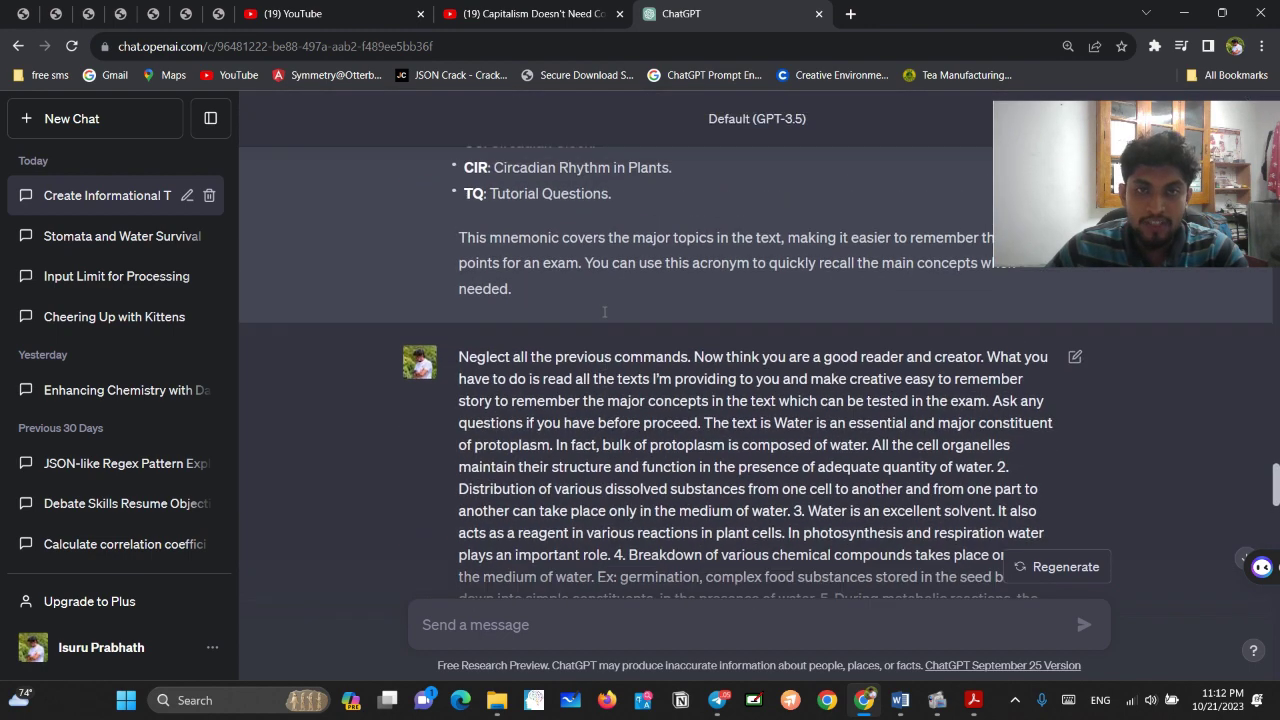
pyautogui.scroll(-15, 604, 314)
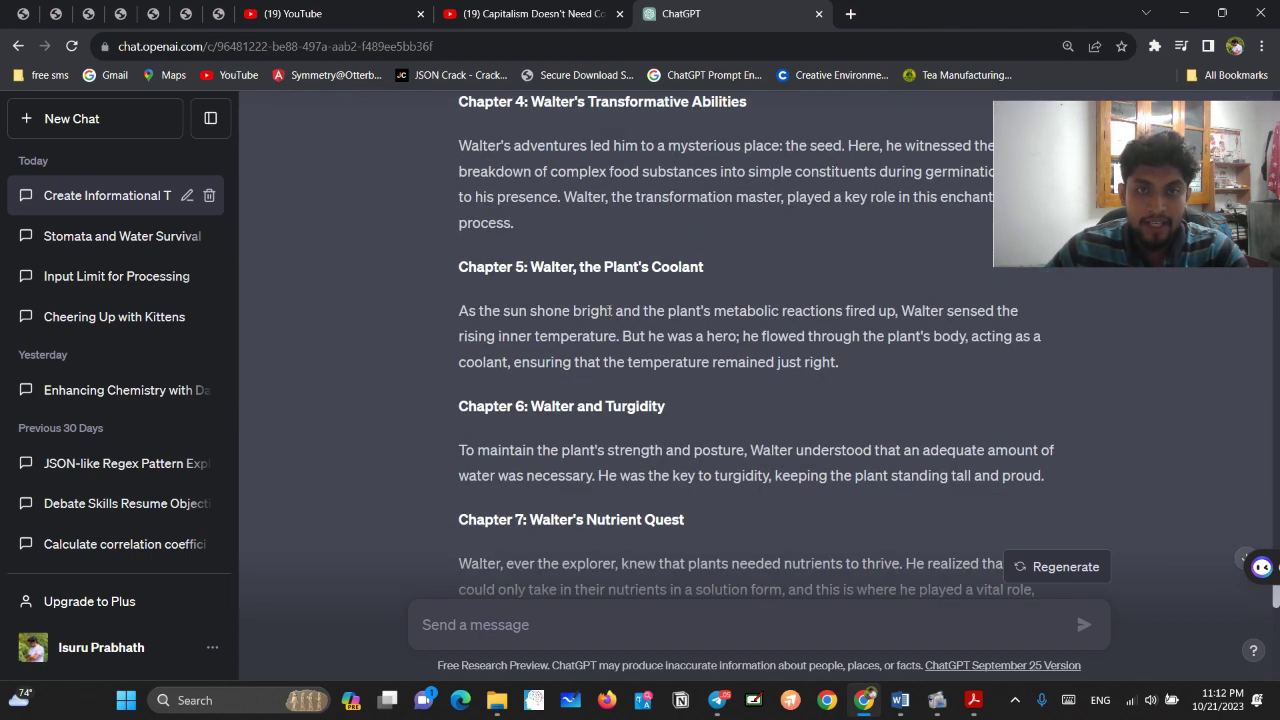
pyautogui.scroll(-4, 608, 311)
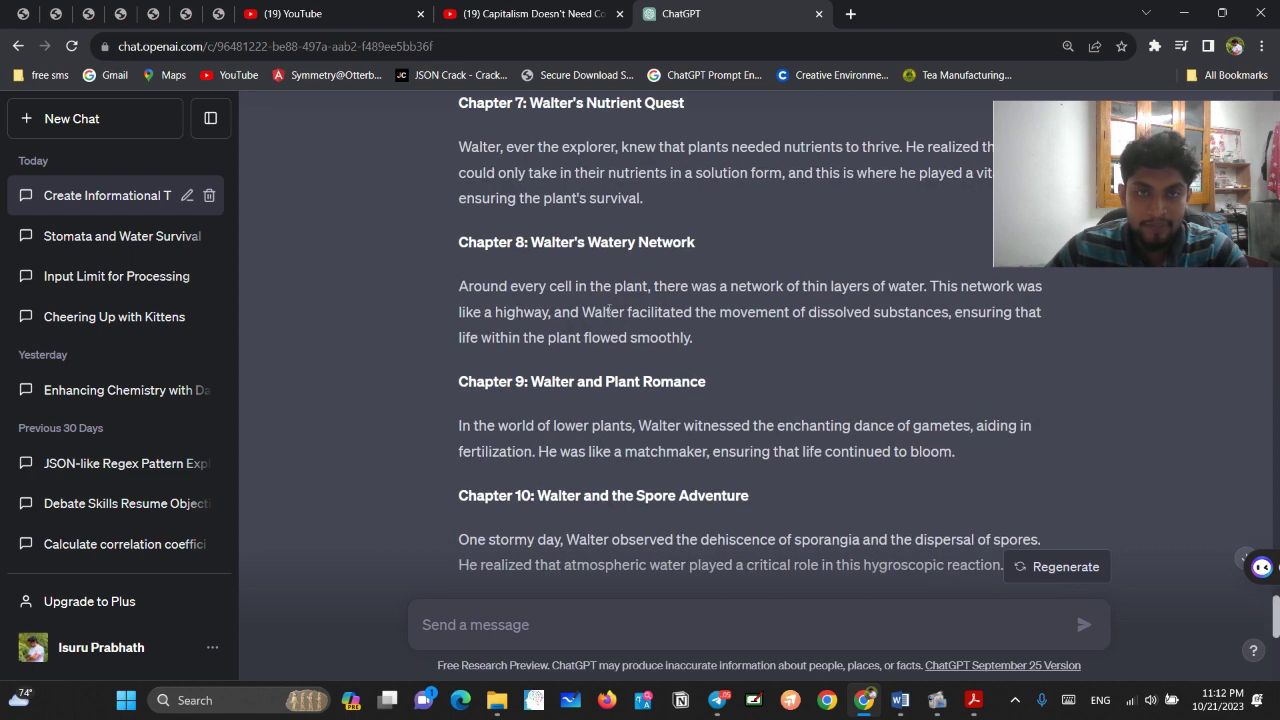
pyautogui.scroll(-5, 608, 311)
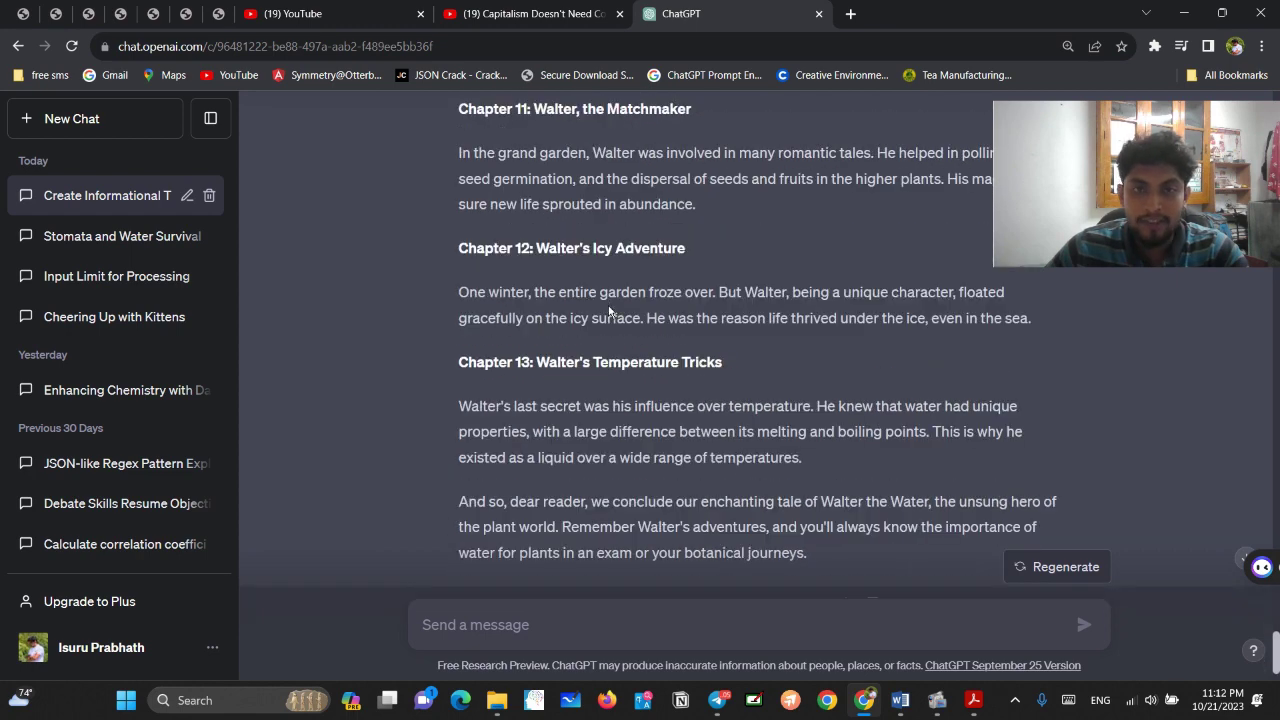
pyautogui.scroll(-1, 609, 311)
pyautogui.scroll(10, 609, 311)
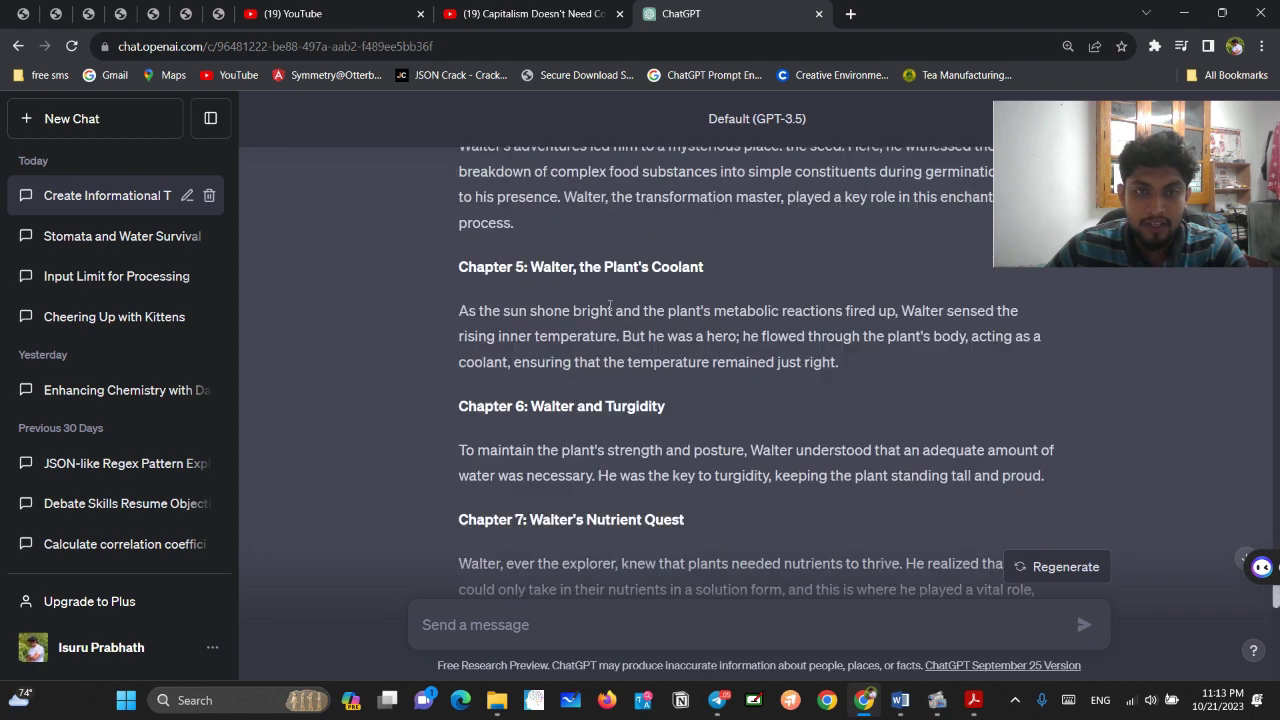
pyautogui.scroll(7, 609, 306)
pyautogui.scroll(1, 608, 303)
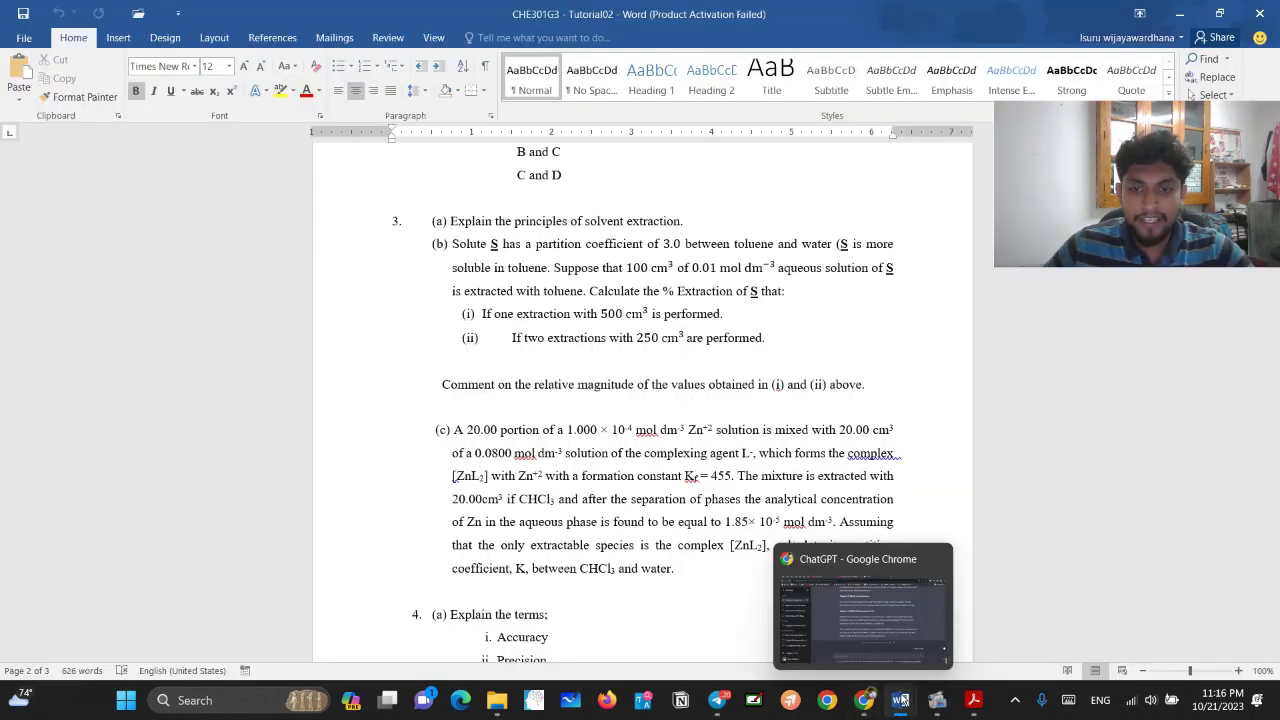
# Copy the prompt for solving difficult math problems from the AI prompts Word document and paste it into the current ChatGPT chat
pyautogui.moveTo(900, 700)
pyautogui.click(836, 627)
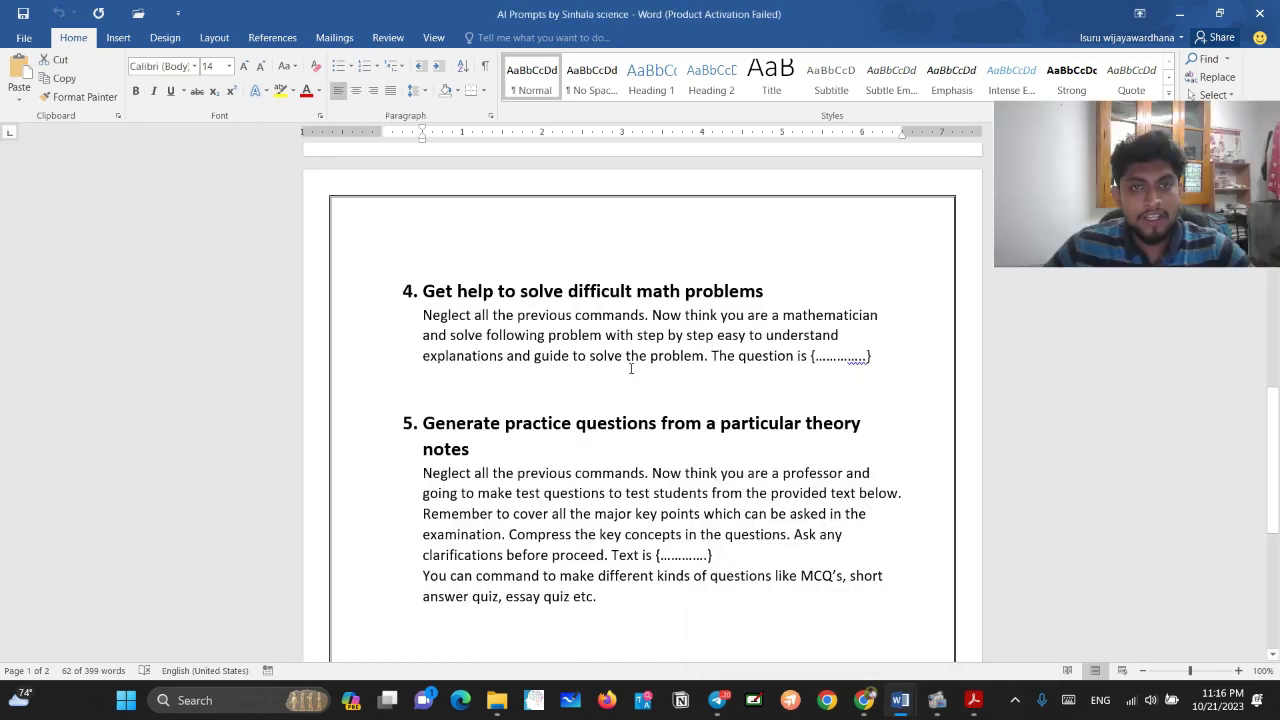
pyautogui.scroll(-2, 630, 362)
pyautogui.scroll(1, 444, 270)
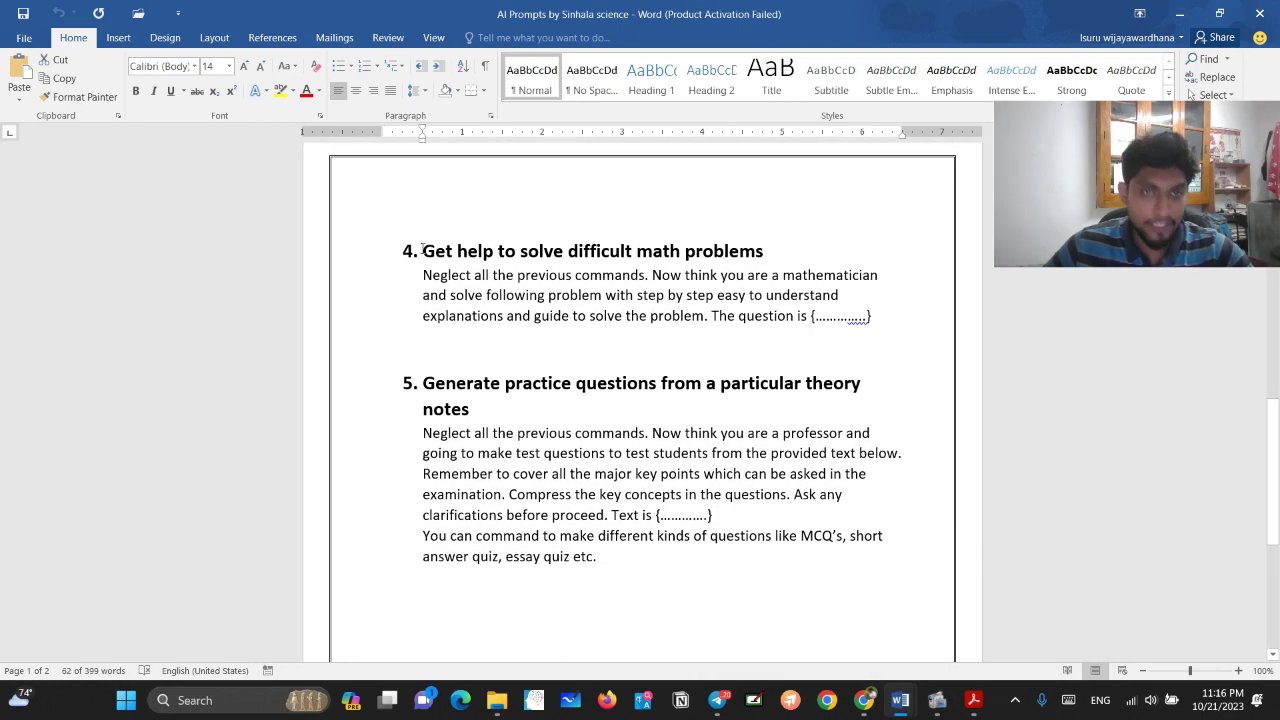
pyautogui.moveTo(422, 250); pyautogui.dragTo(741, 268)
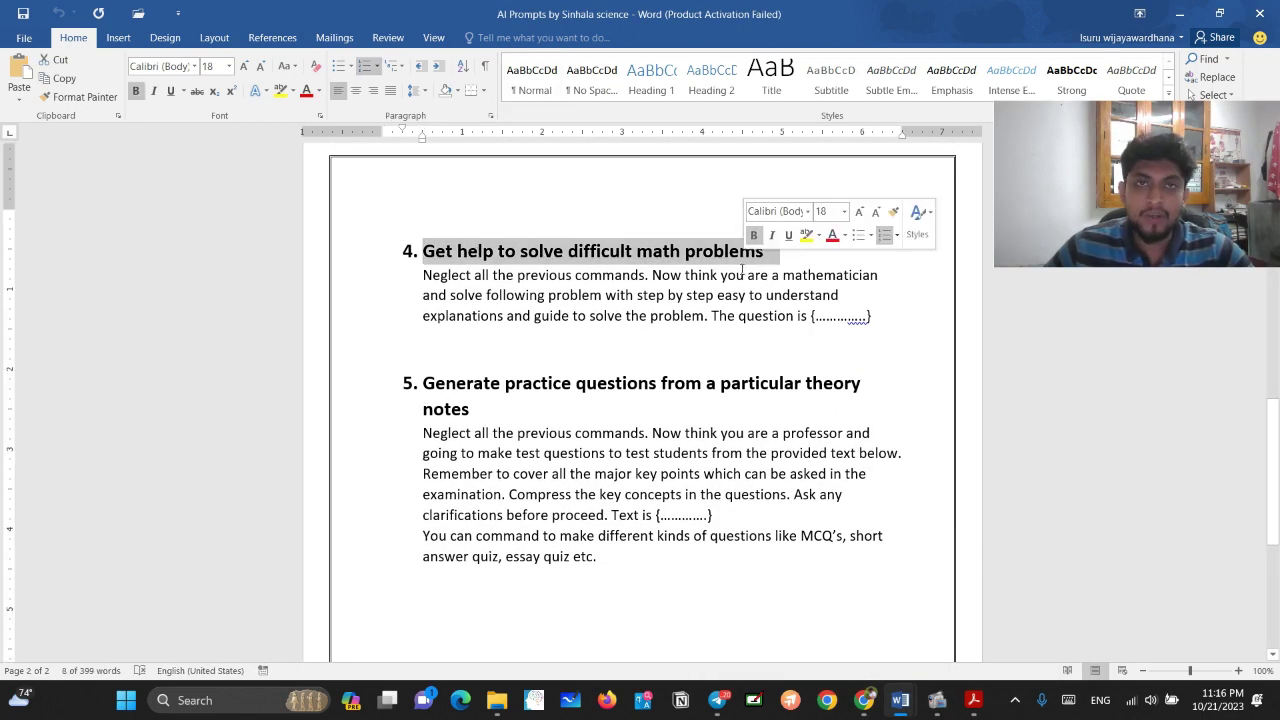
pyautogui.click(731, 295)
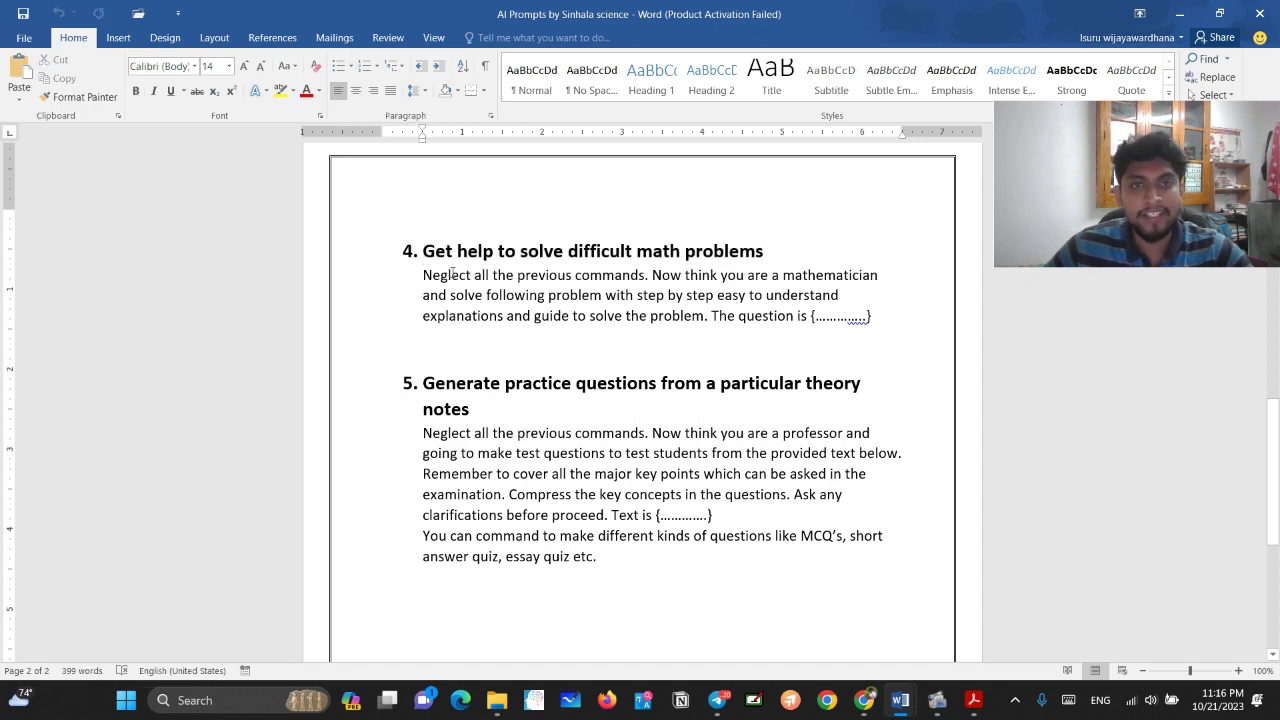
pyautogui.moveTo(451, 274); pyautogui.dragTo(868, 327)
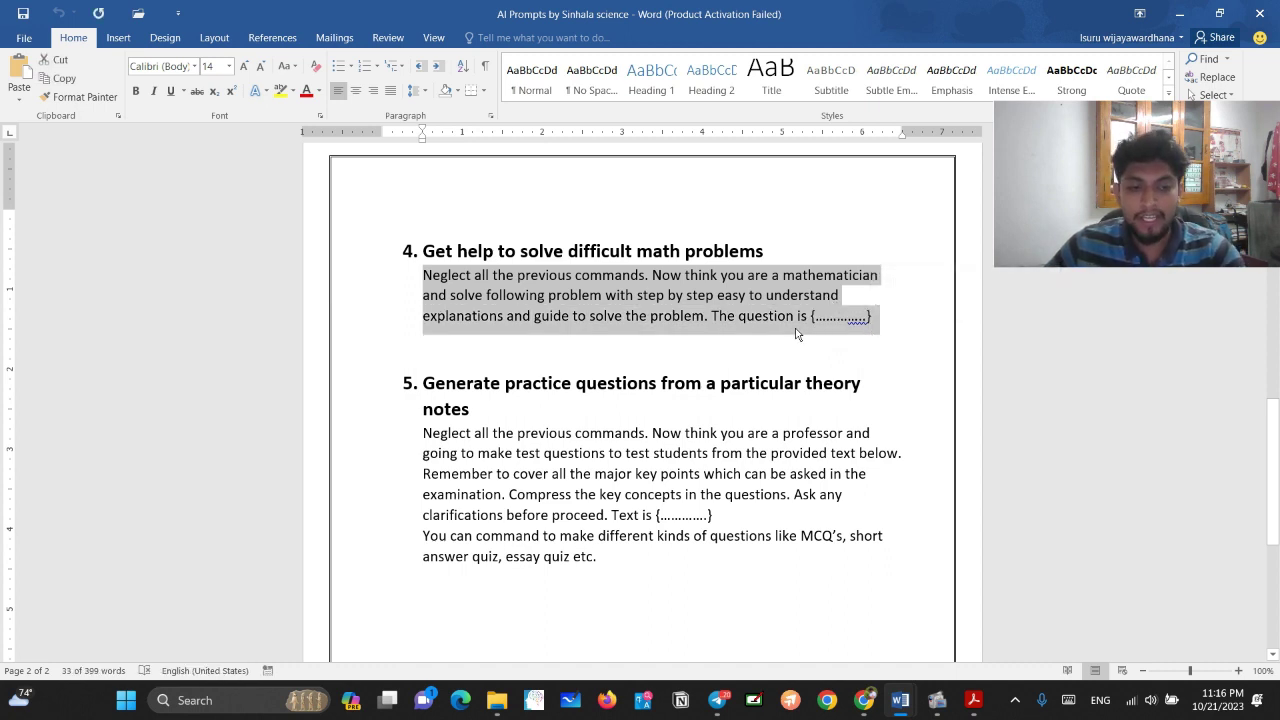
pyautogui.hotkey('alt', 'Tab')
pyautogui.hotkey('alt', 'Tab')
pyautogui.hotkey('alt', 'Tab')
pyautogui.hotkey('alt', 'Tab')
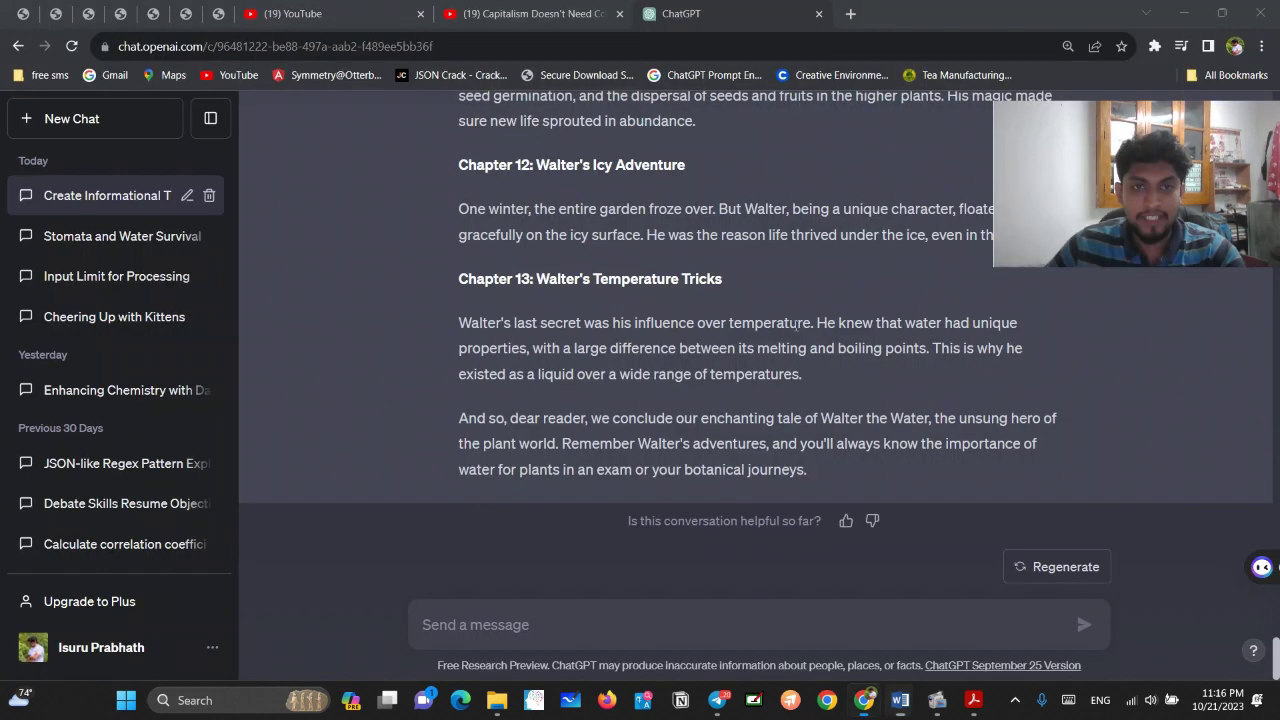
pyautogui.write('Neglect all the previous commands. Now think you are a mathematician and solve following problem with step by step easy to understand explanations and guide to solve the problem. The question is {............}')
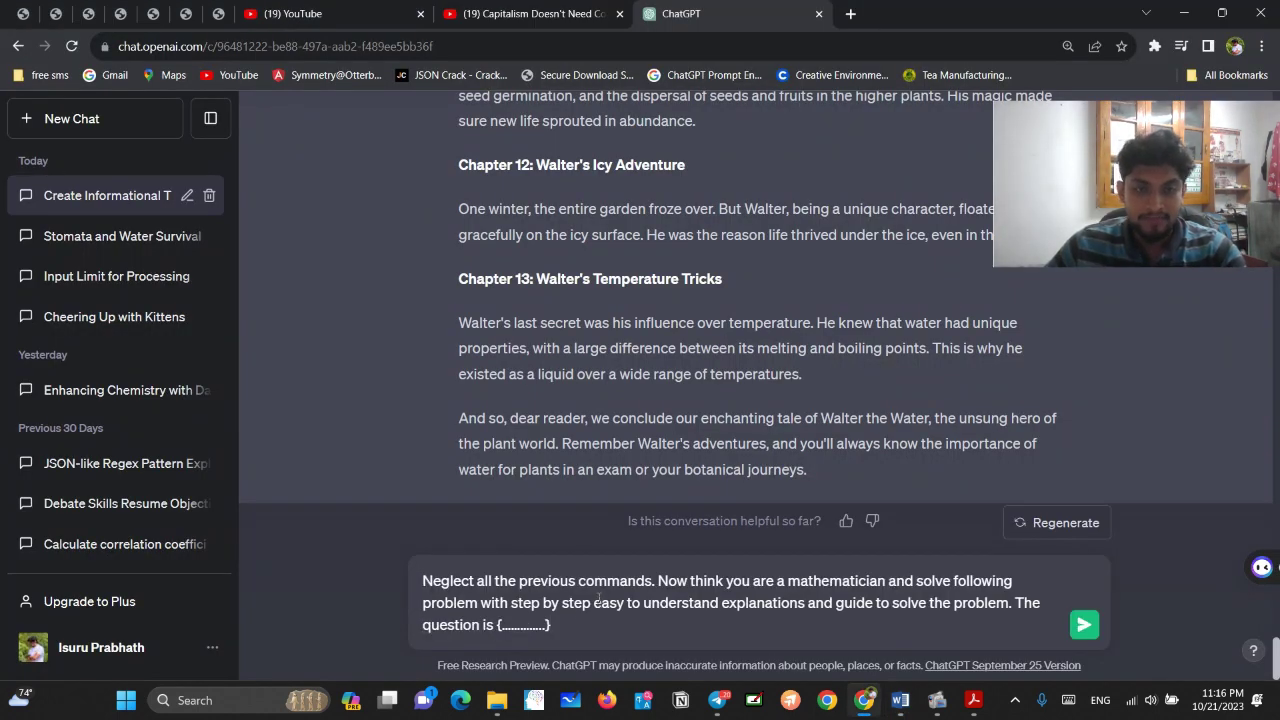
# Replace the prompt's question placeholder with question 3(b) on solute S extraction, including parts (i) and (ii), from the CHE301G3 Tutorial02 document and send it
pyautogui.moveTo(498, 625); pyautogui.dragTo(552, 625)
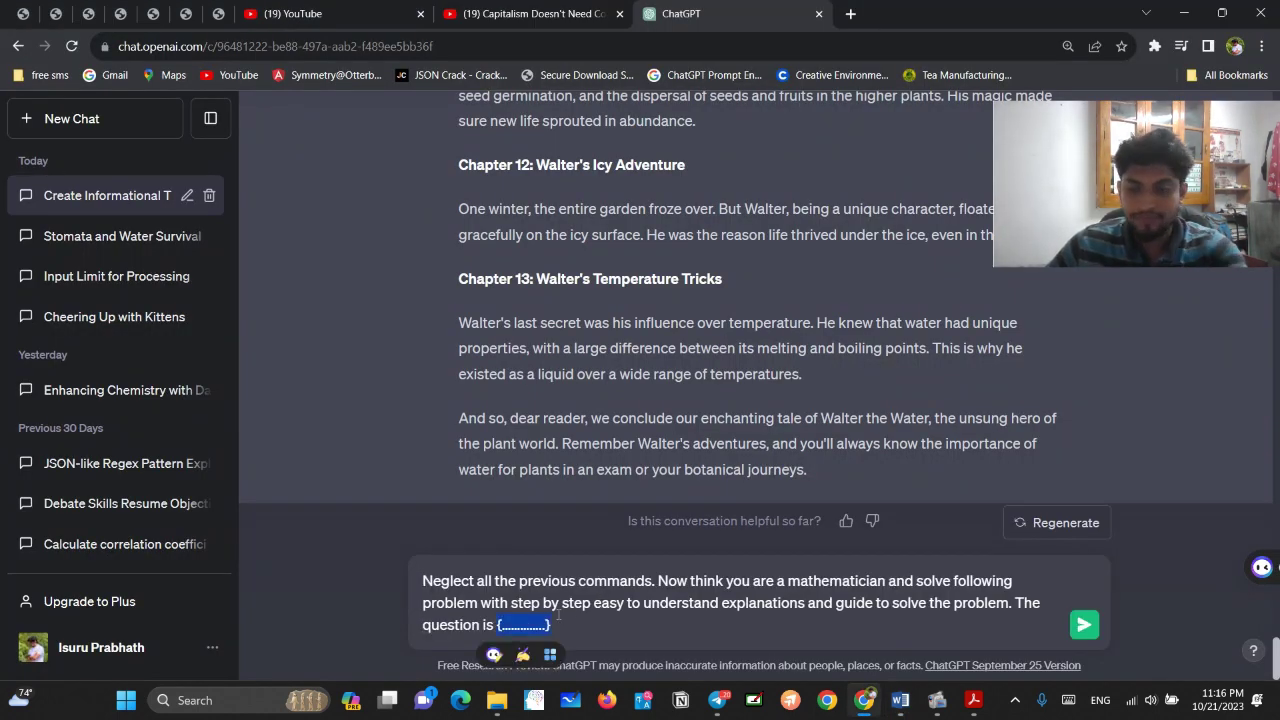
pyautogui.press('BackSpace')
pyautogui.hotkey('alt', 'Tab')
pyautogui.hotkey('alt', 'Tab')
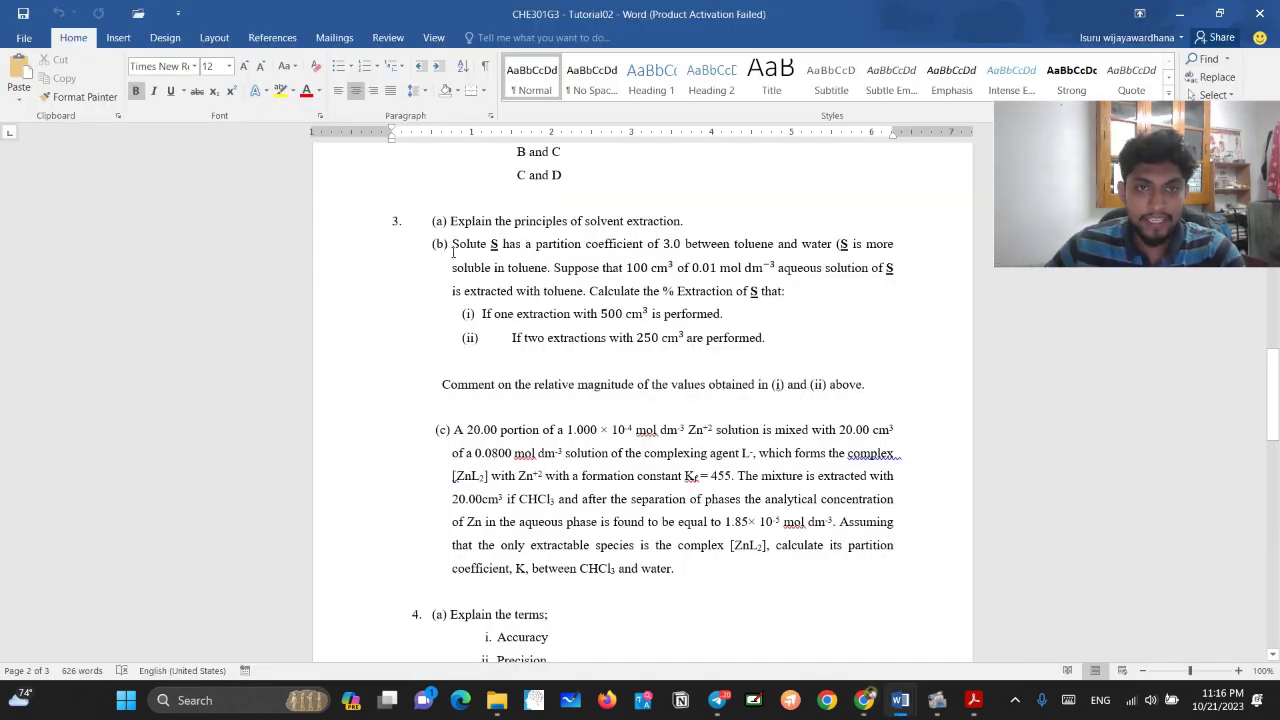
pyautogui.moveTo(452, 244); pyautogui.dragTo(770, 344)
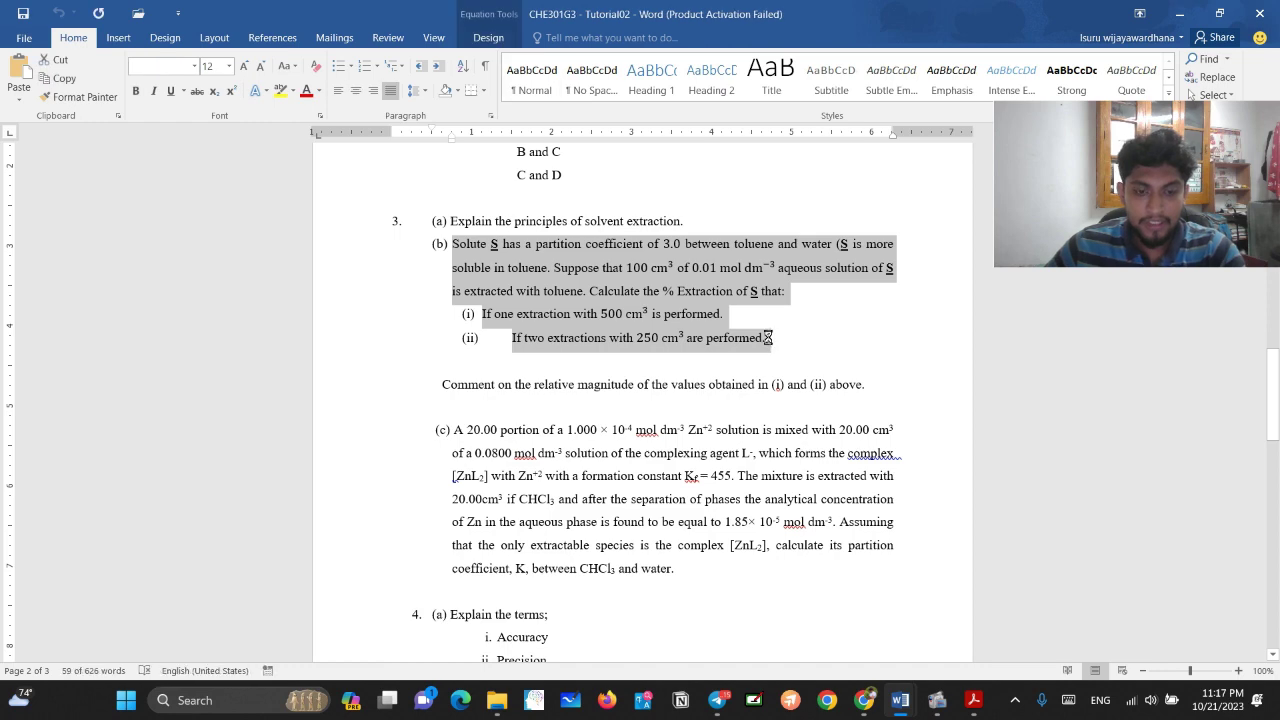
pyautogui.hotkey('alt', 'Tab')
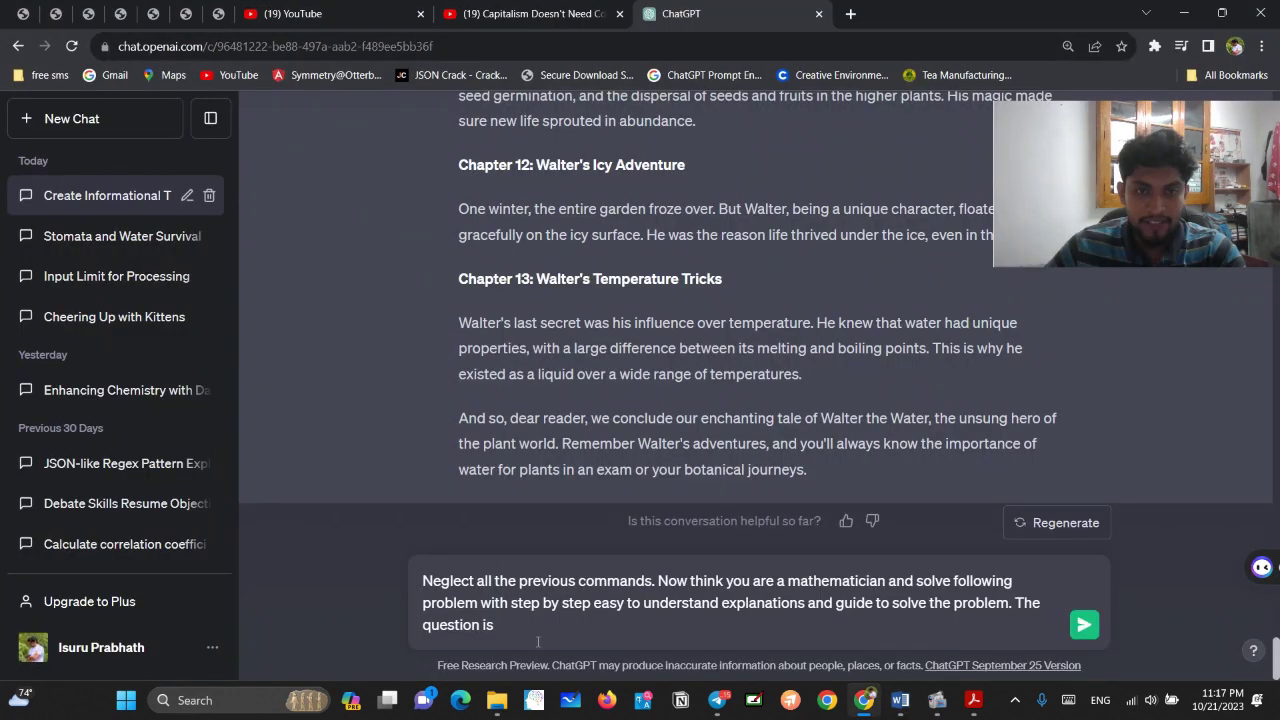
pyautogui.write('Solute S has a partition coefficient of 3.0 between toluene and water (S is more soluble in toluene. Suppose that 100 cm^3 of 0.01 mol dm^(-3) aqueous solution of S is extracted with toluene. Calculate the % Extraction of S that:    If one extraction with 500 cm^3 is performed.    If two extractions with 250 cm^3 are performed.')
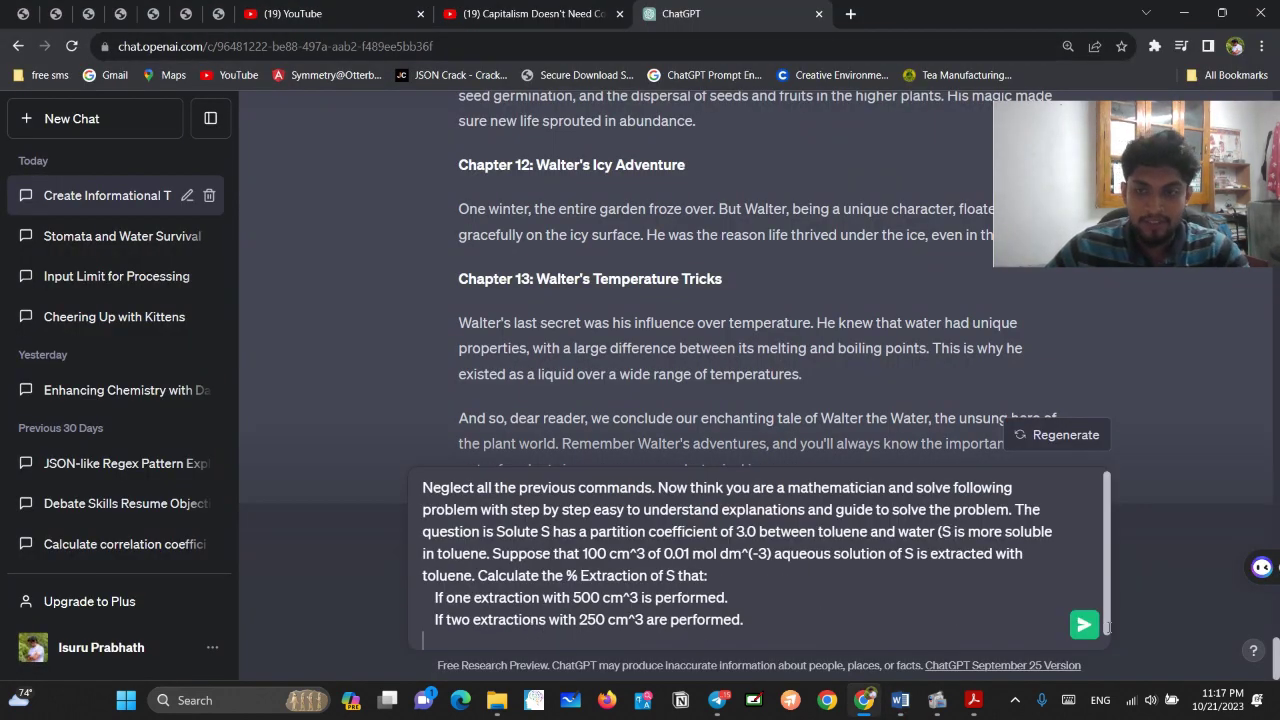
pyautogui.click(1084, 624)
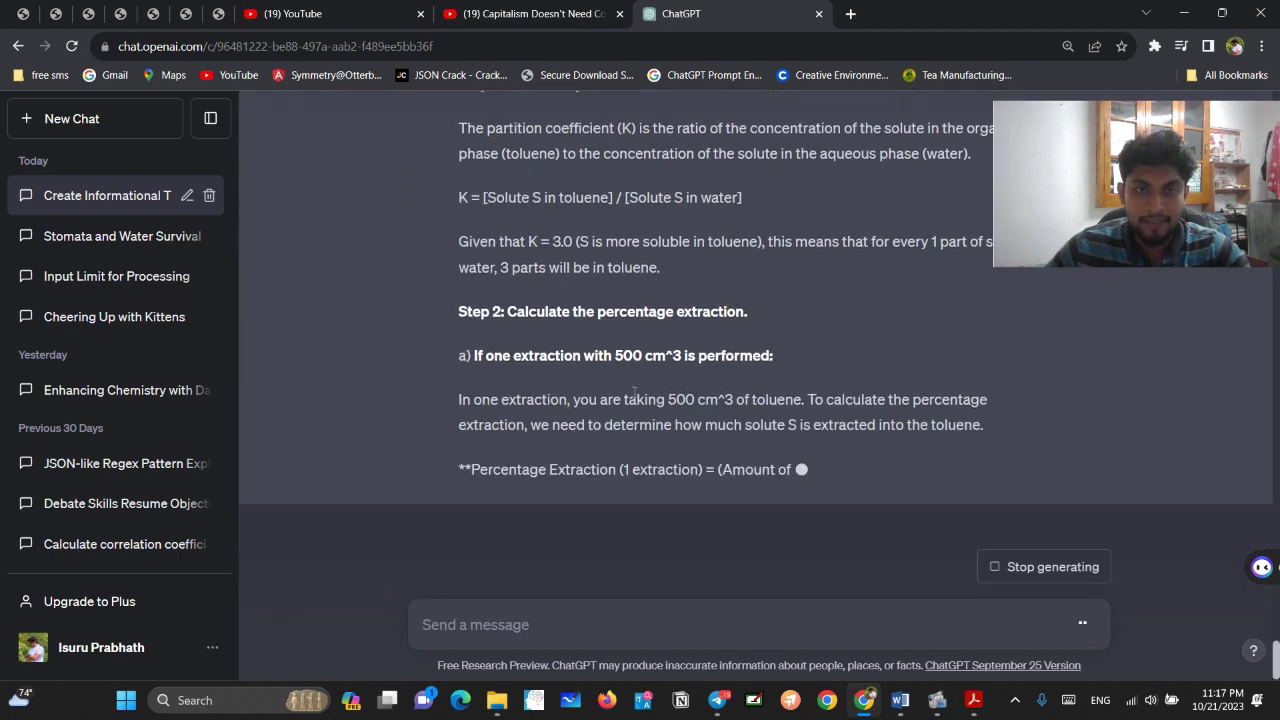
# Examine ChatGPT's step-by-step solution, from the partition coefficient definition through the percentage calculations for one 500 cm^3 and two 250 cm^3 extractions
pyautogui.scroll(2, 655, 266)
pyautogui.scroll(3, 655, 266)
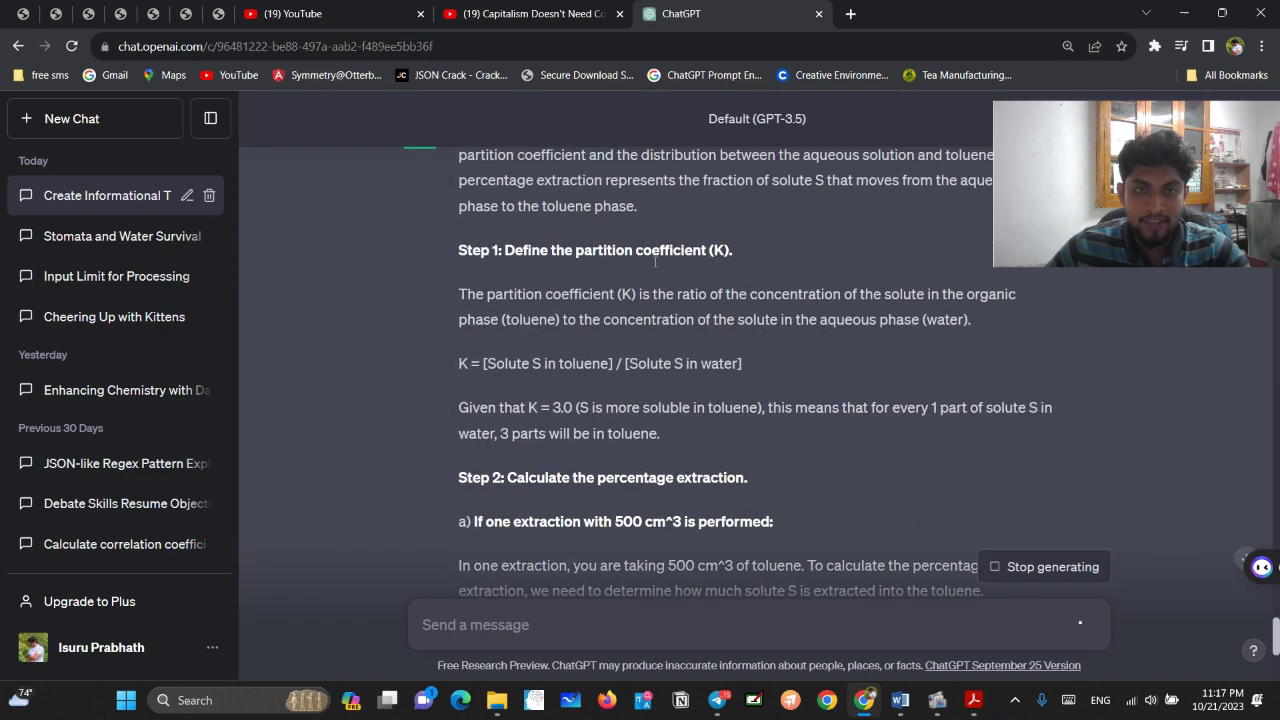
pyautogui.scroll(-3, 655, 266)
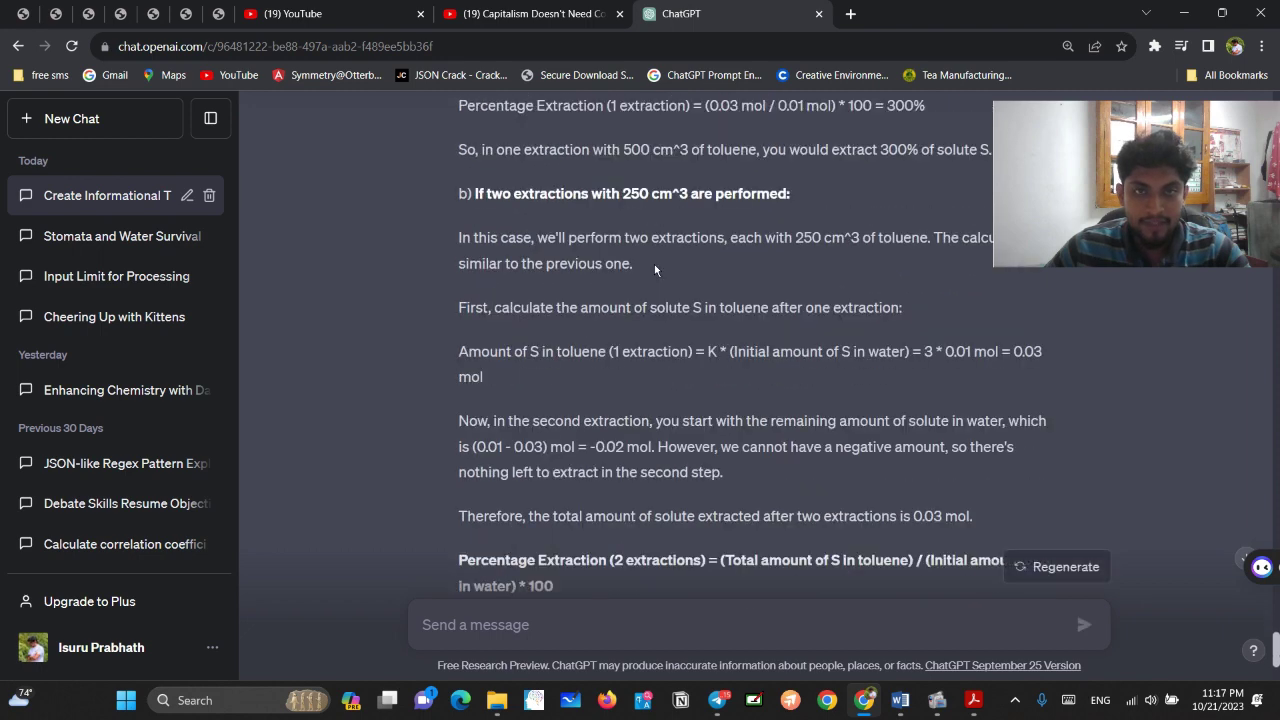
pyautogui.scroll(6, 655, 262)
pyautogui.scroll(1, 656, 262)
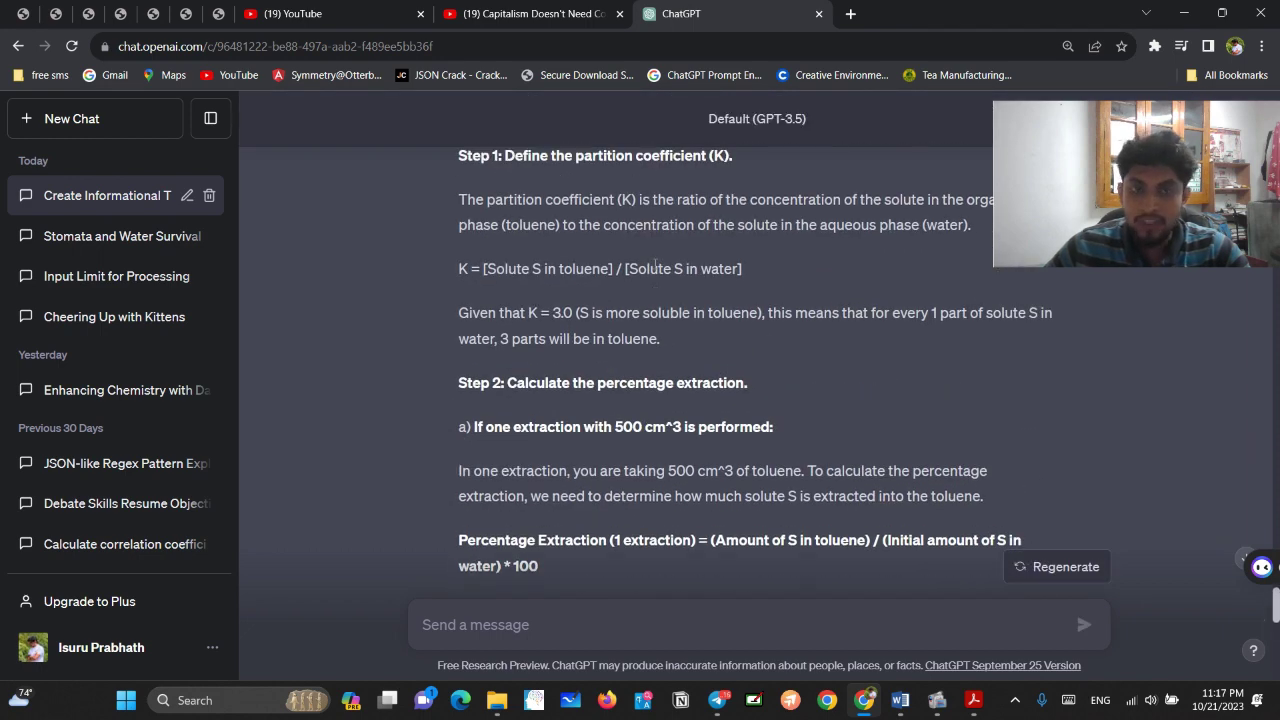
pyautogui.scroll(2, 650, 264)
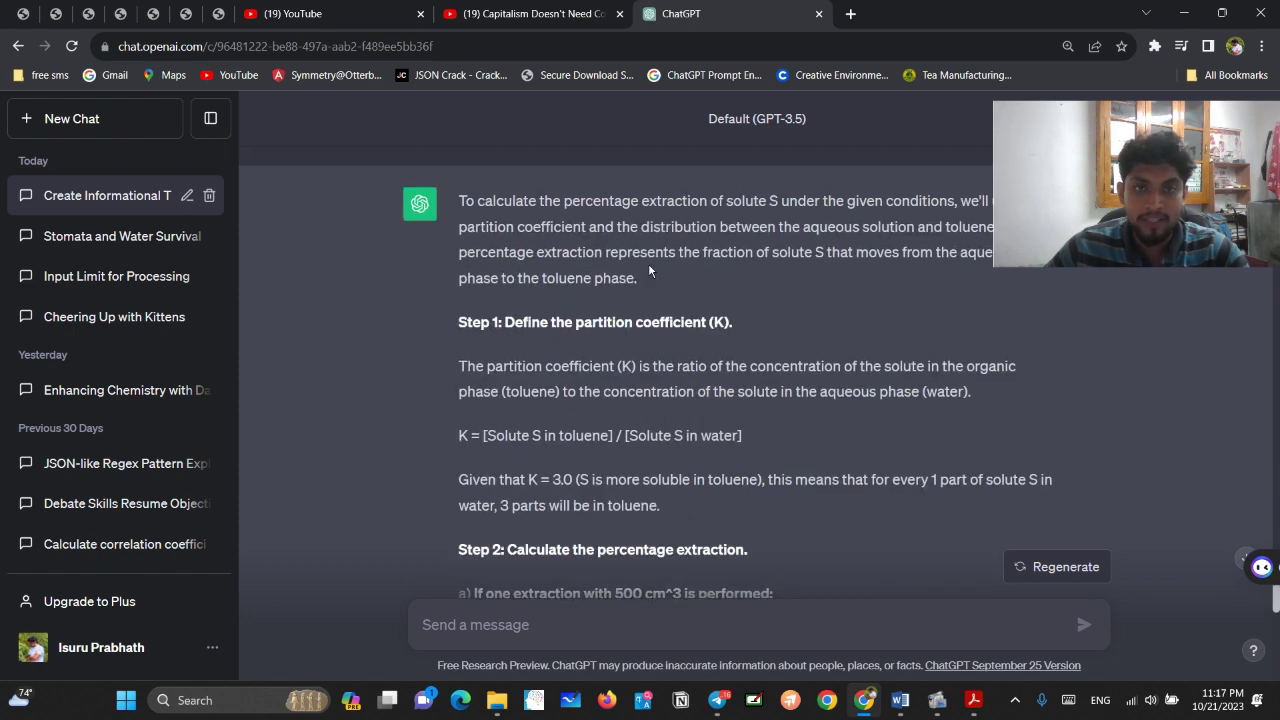
pyautogui.scroll(-4, 648, 265)
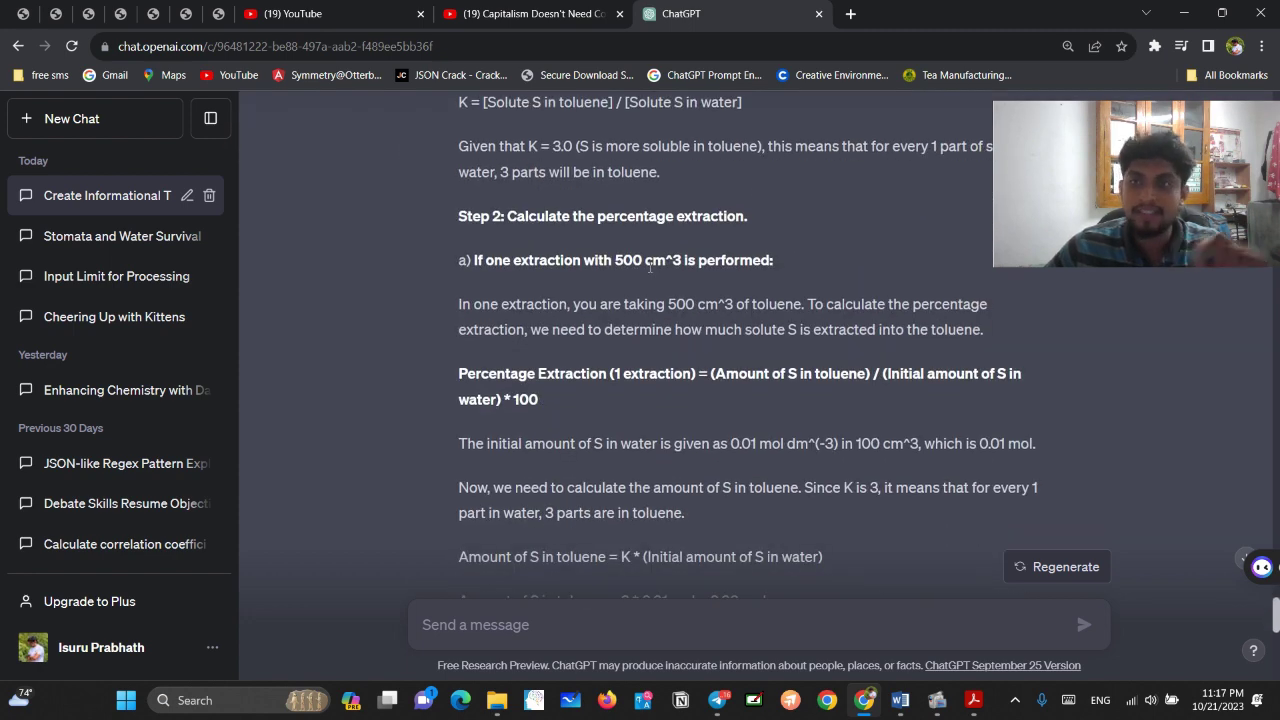
pyautogui.scroll(-2, 650, 266)
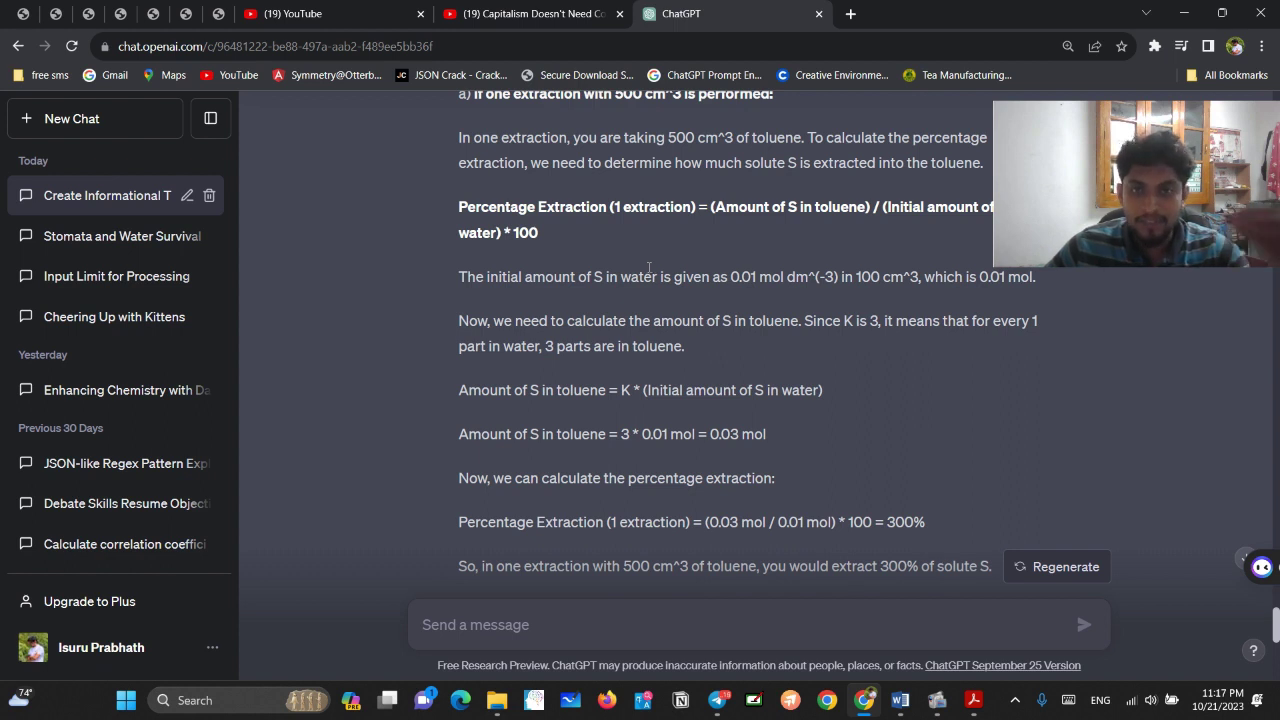
pyautogui.scroll(-2, 650, 268)
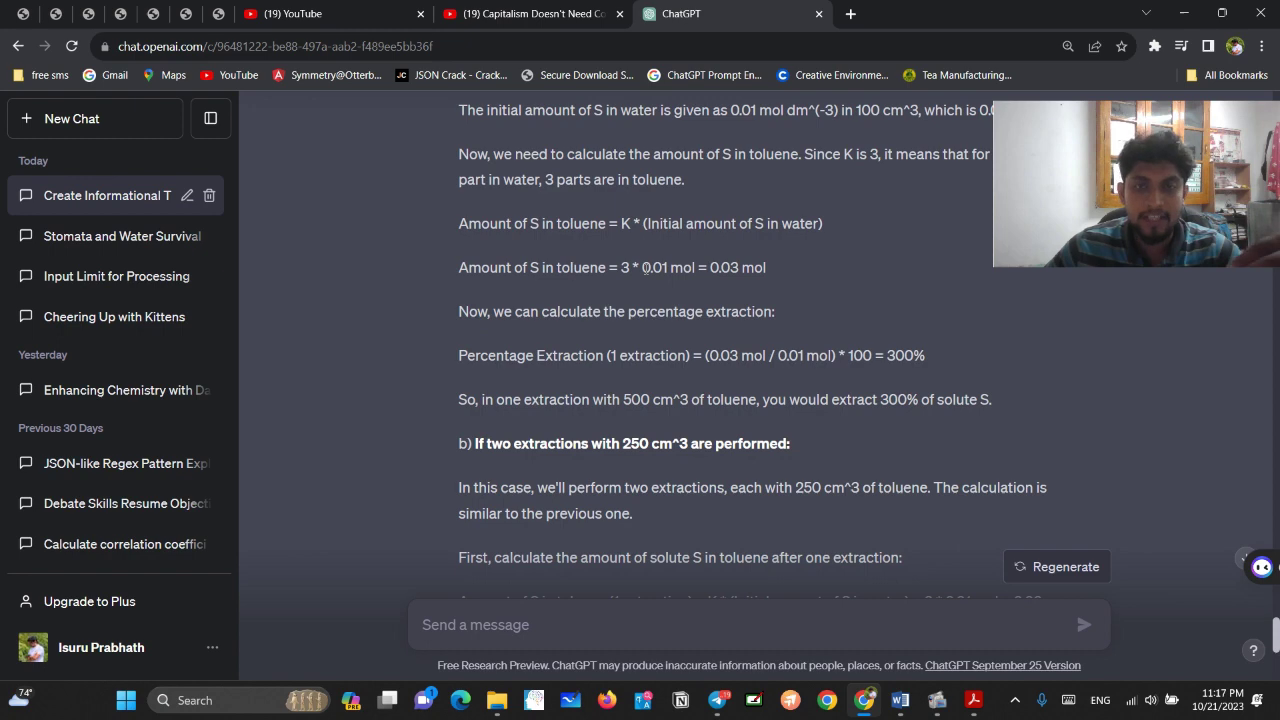
pyautogui.scroll(-3, 643, 268)
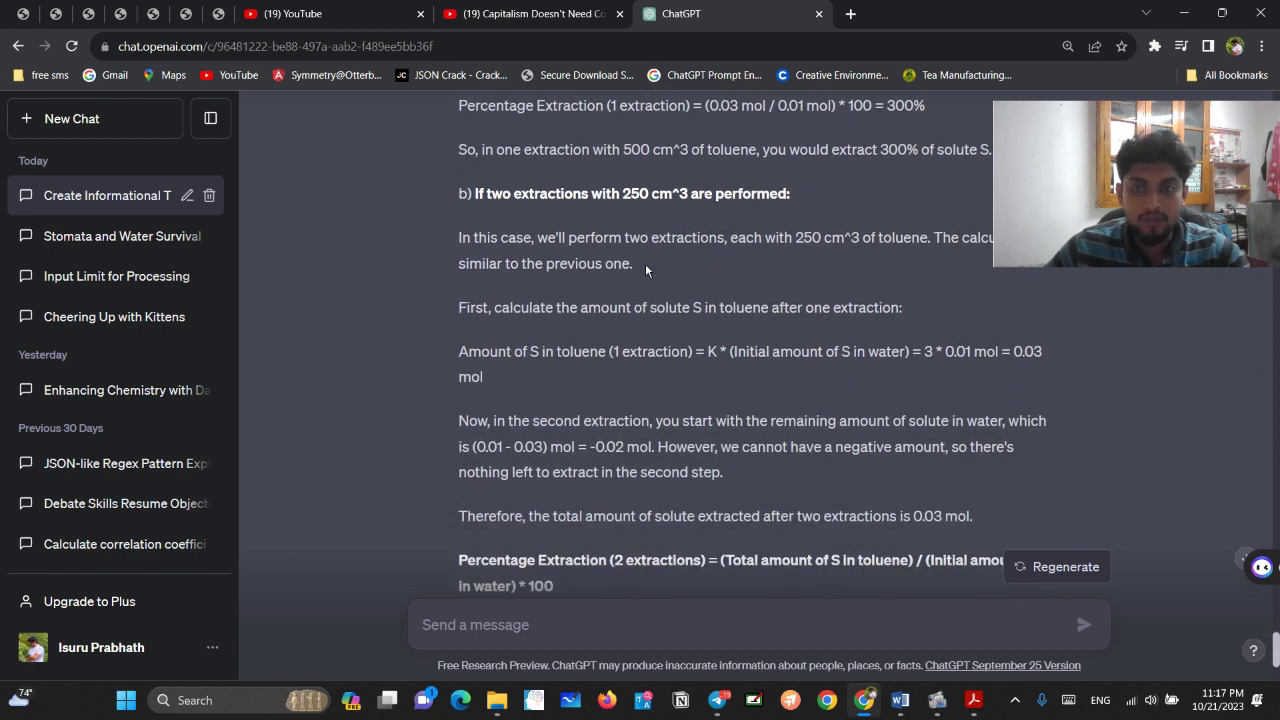
pyautogui.scroll(-2, 645, 263)
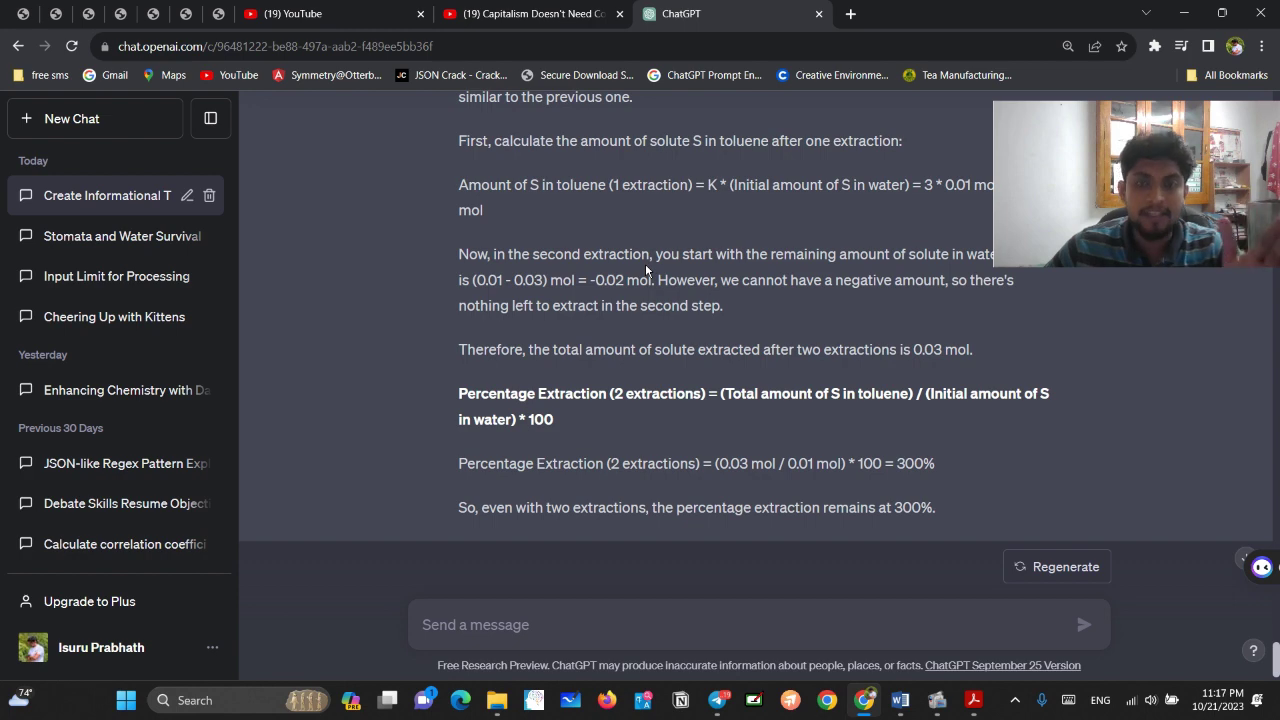
pyautogui.scroll(4, 645, 263)
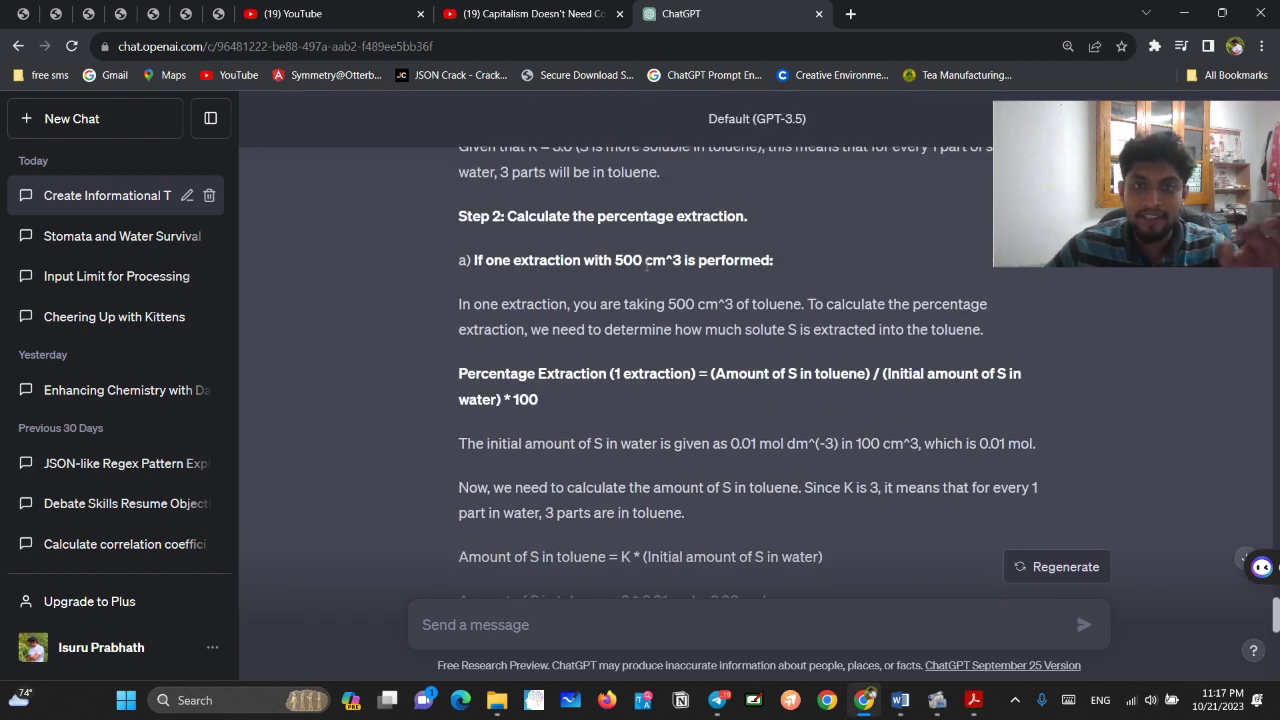
pyautogui.scroll(2, 647, 266)
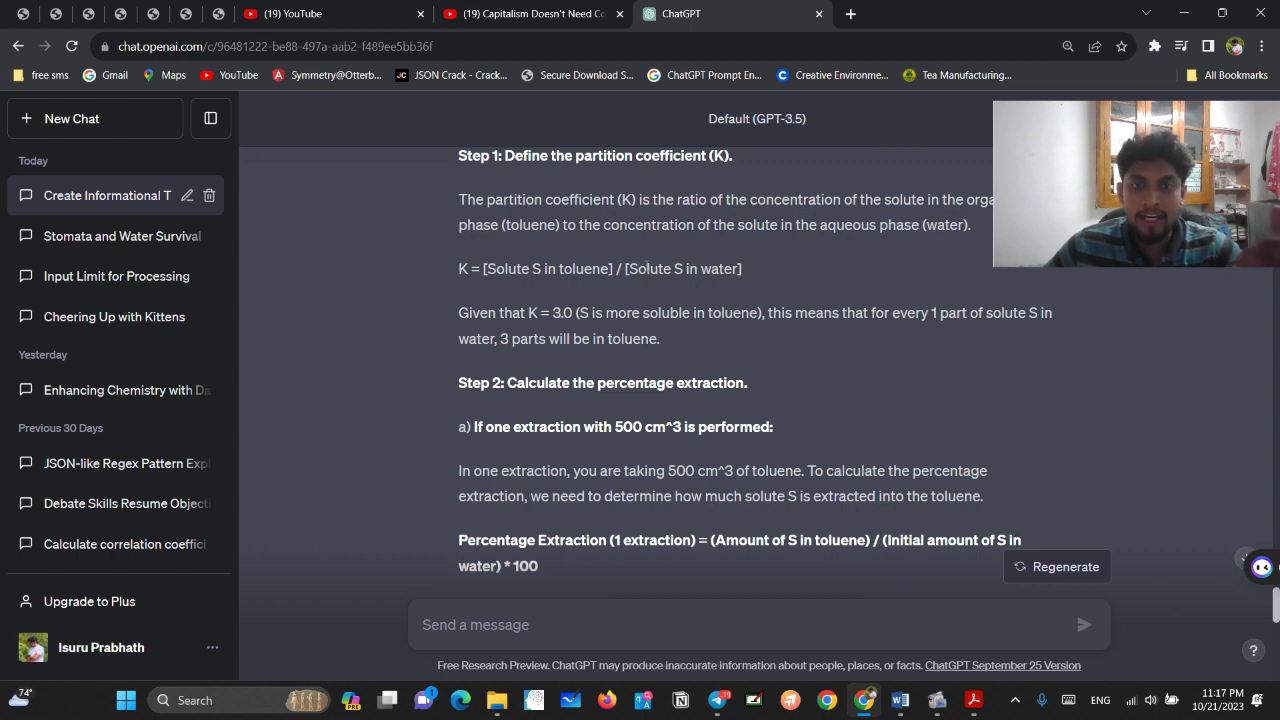
pyautogui.scroll(-2, 648, 265)
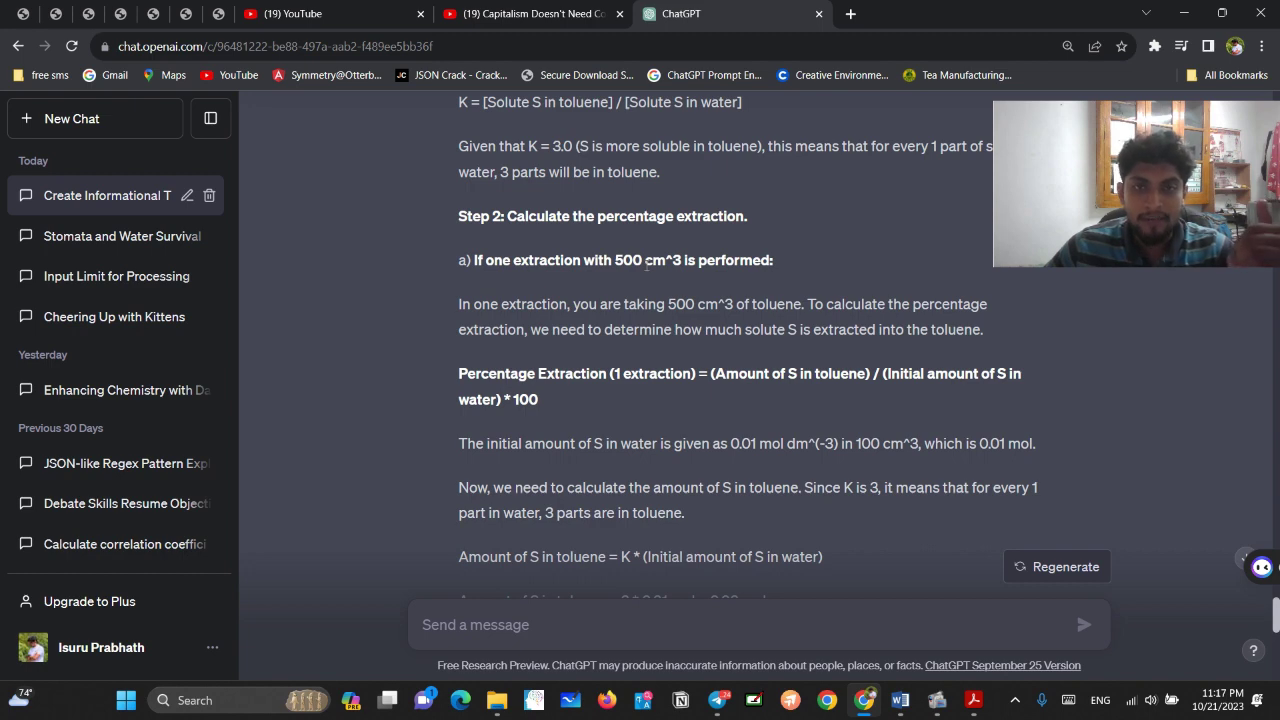
pyautogui.scroll(-3, 647, 263)
pyautogui.scroll(-2, 647, 262)
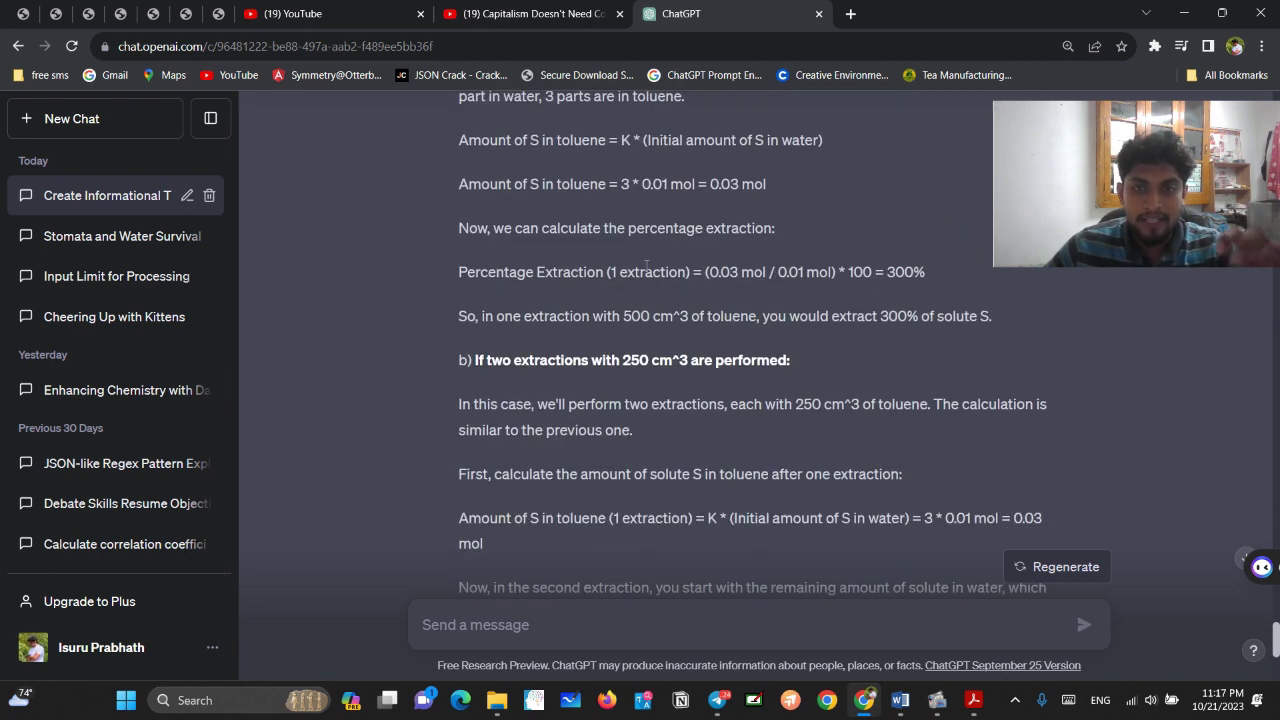
pyautogui.scroll(-3, 647, 265)
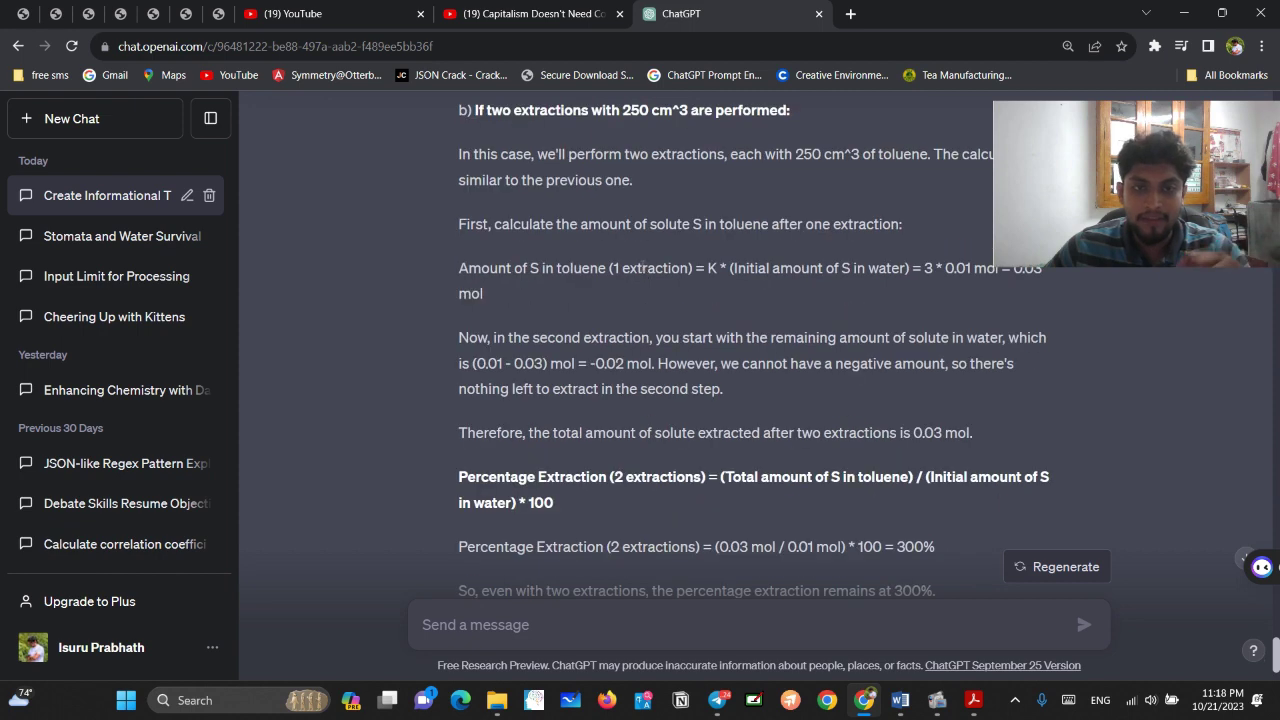
pyautogui.scroll(-2, 647, 268)
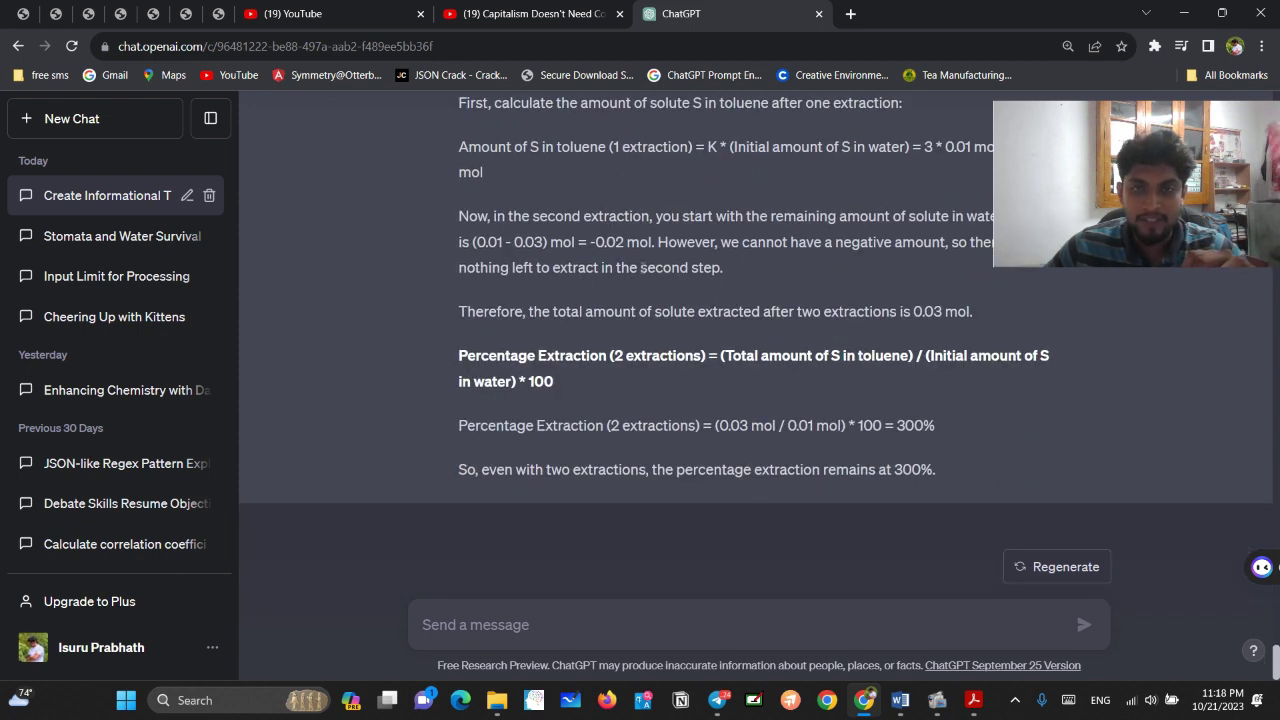
# Copy the prompt for generating practice questions from theory notes out of the AI prompts Word document and paste it into the ChatGPT chat
pyautogui.click(1078, 585)
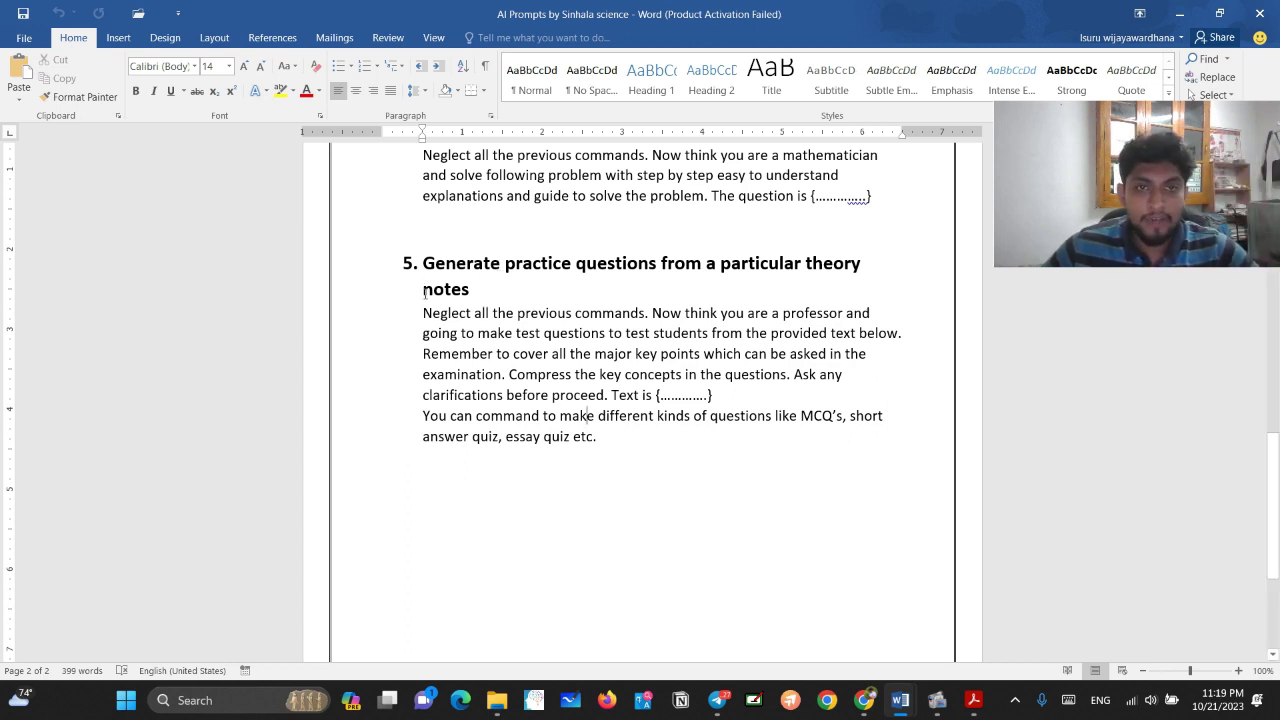
pyautogui.scroll(2, 425, 293)
pyautogui.scroll(-3, 528, 246)
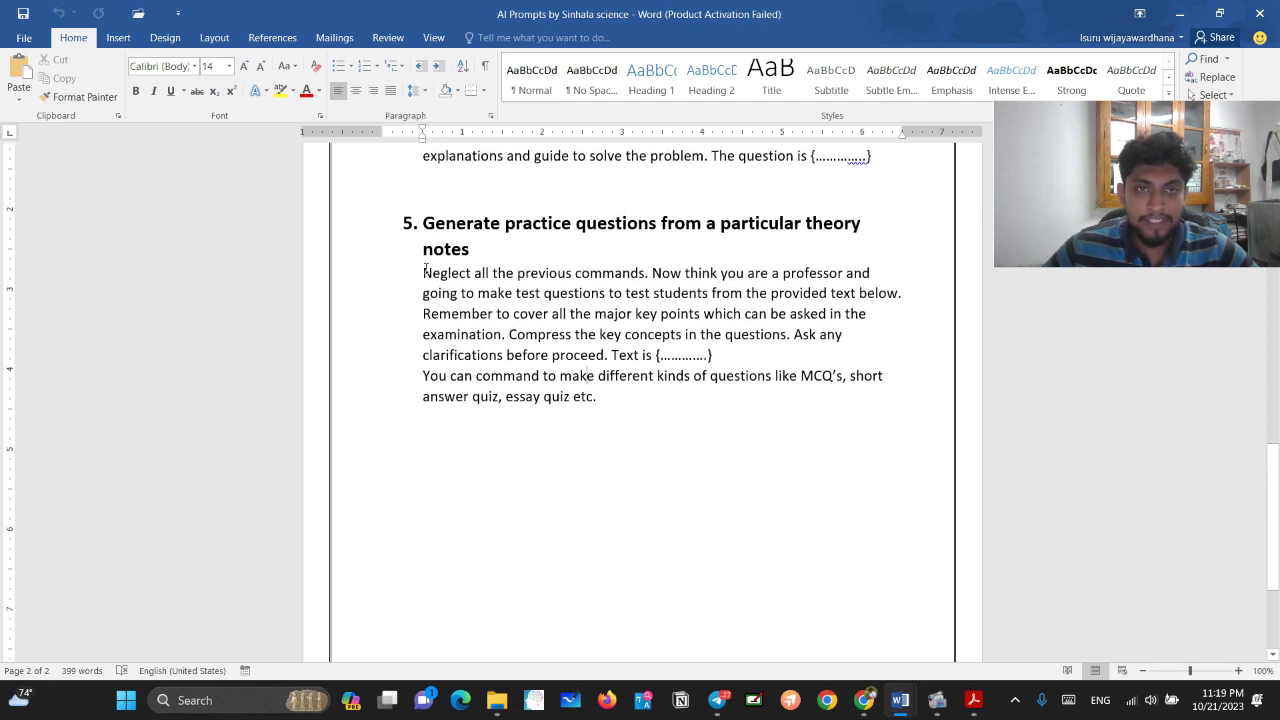
pyautogui.moveTo(424, 272); pyautogui.dragTo(718, 356)
pyautogui.hotkey('ctrl', 'c')
pyautogui.hotkey('alt', 'Tab')
pyautogui.press('Tab')
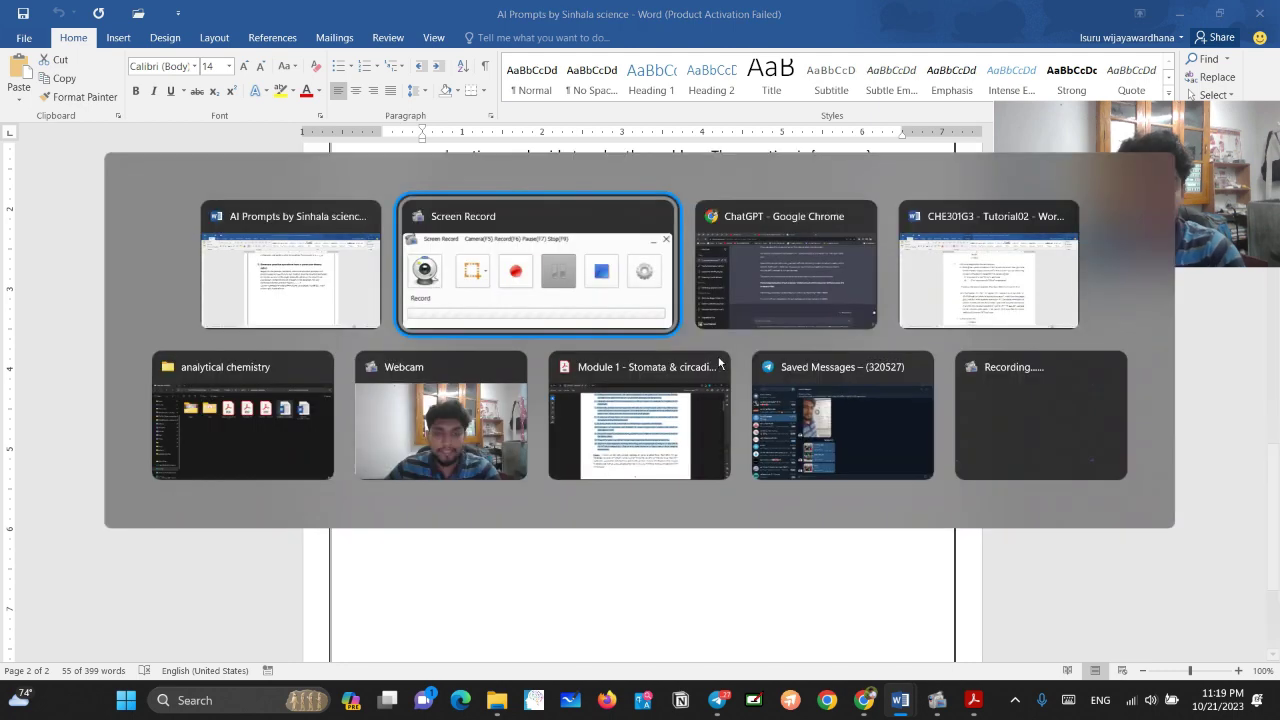
pyautogui.hotkey('ctrl', 'v')
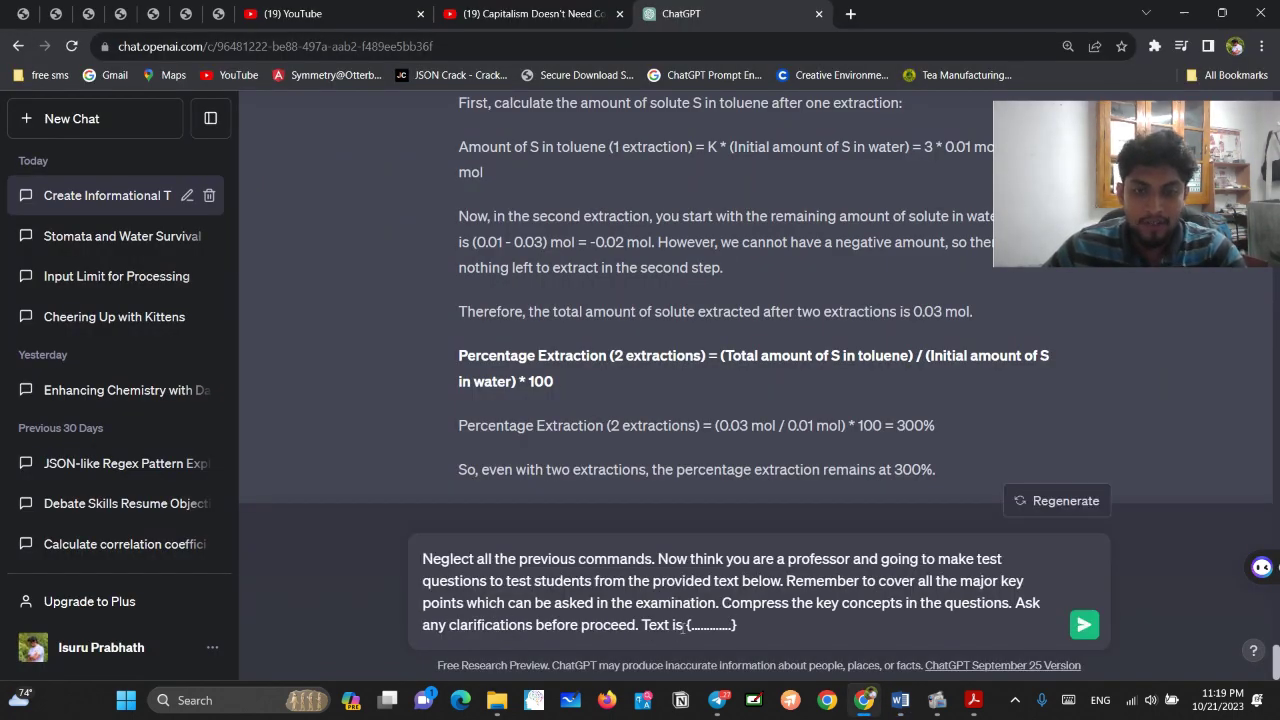
# Insert "make mcq question with four answers, only one is correct." before "Text is" in the practice-question prompt
pyautogui.moveTo(685, 626); pyautogui.dragTo(786, 628)
pyautogui.click(786, 628)
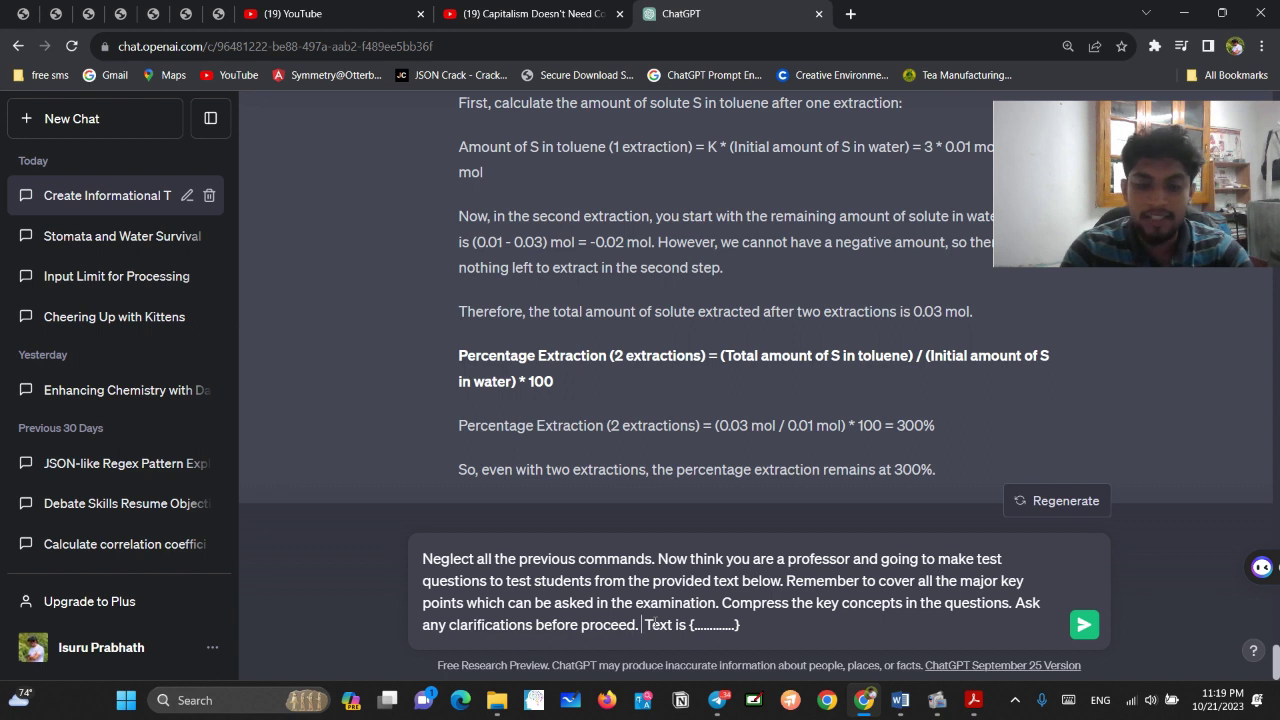
pyautogui.write('make mcq')
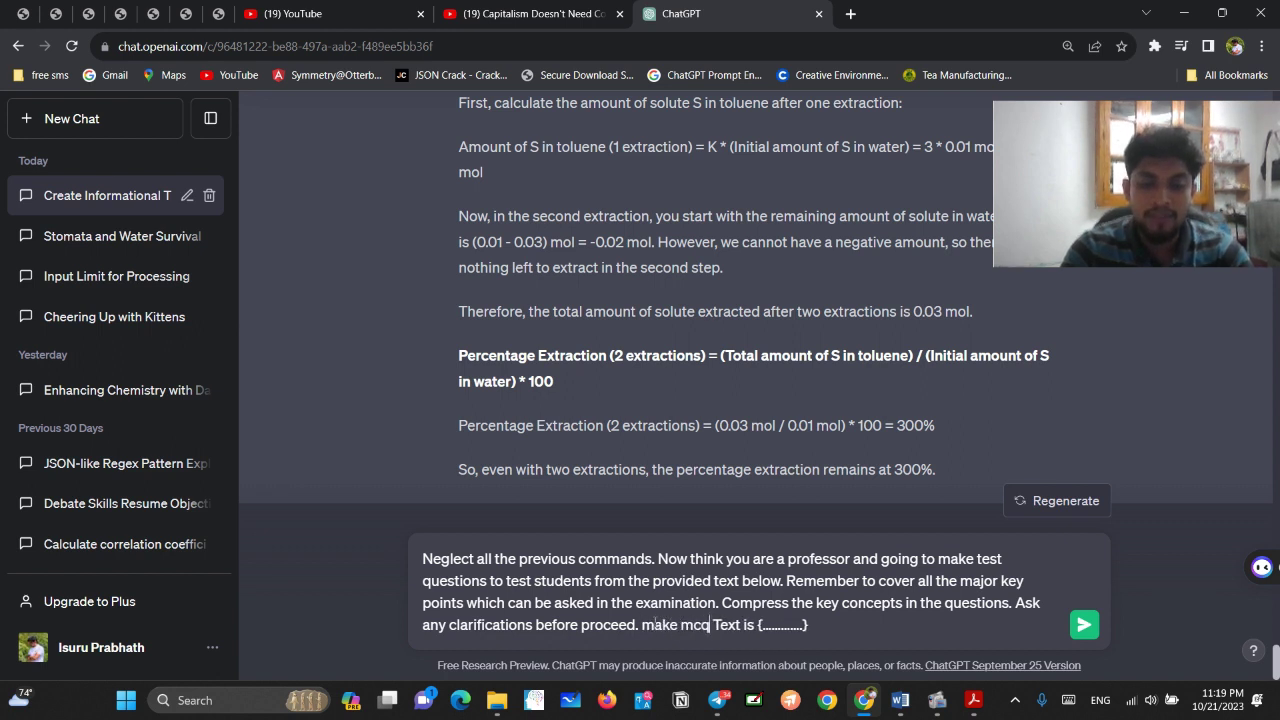
pyautogui.write(' question')
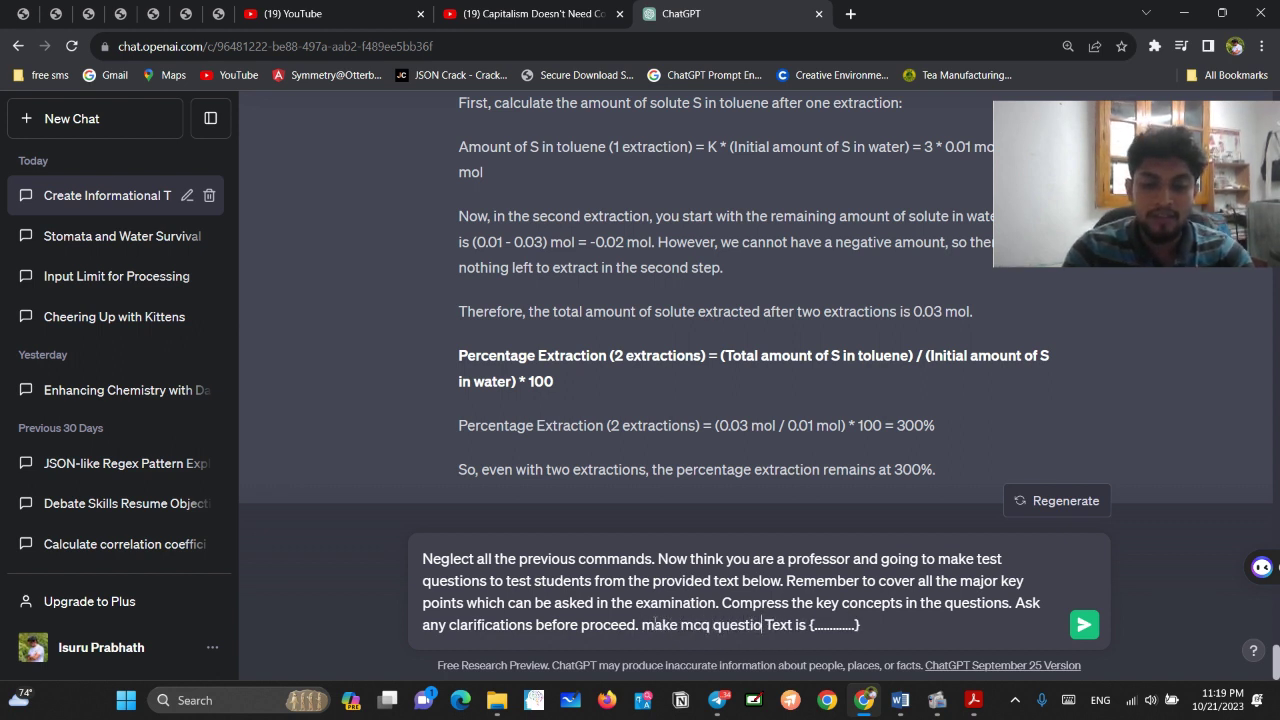
pyautogui.write(' with')
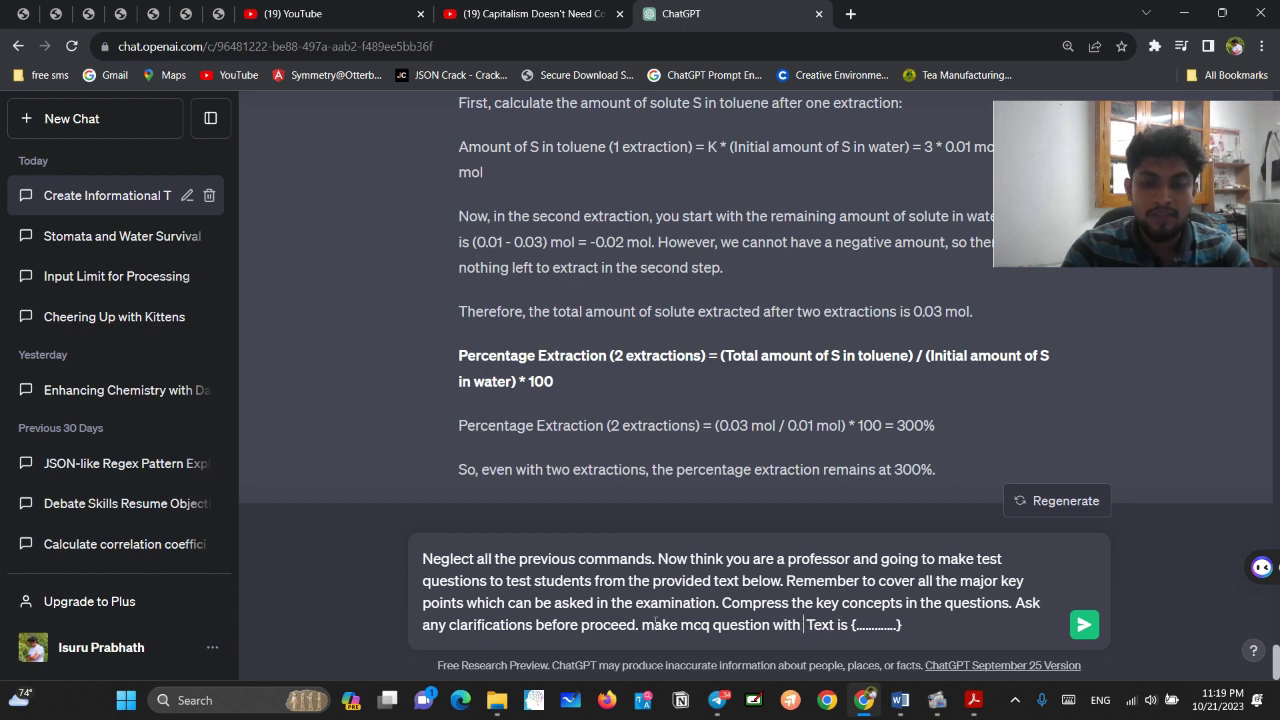
pyautogui.write(' four')
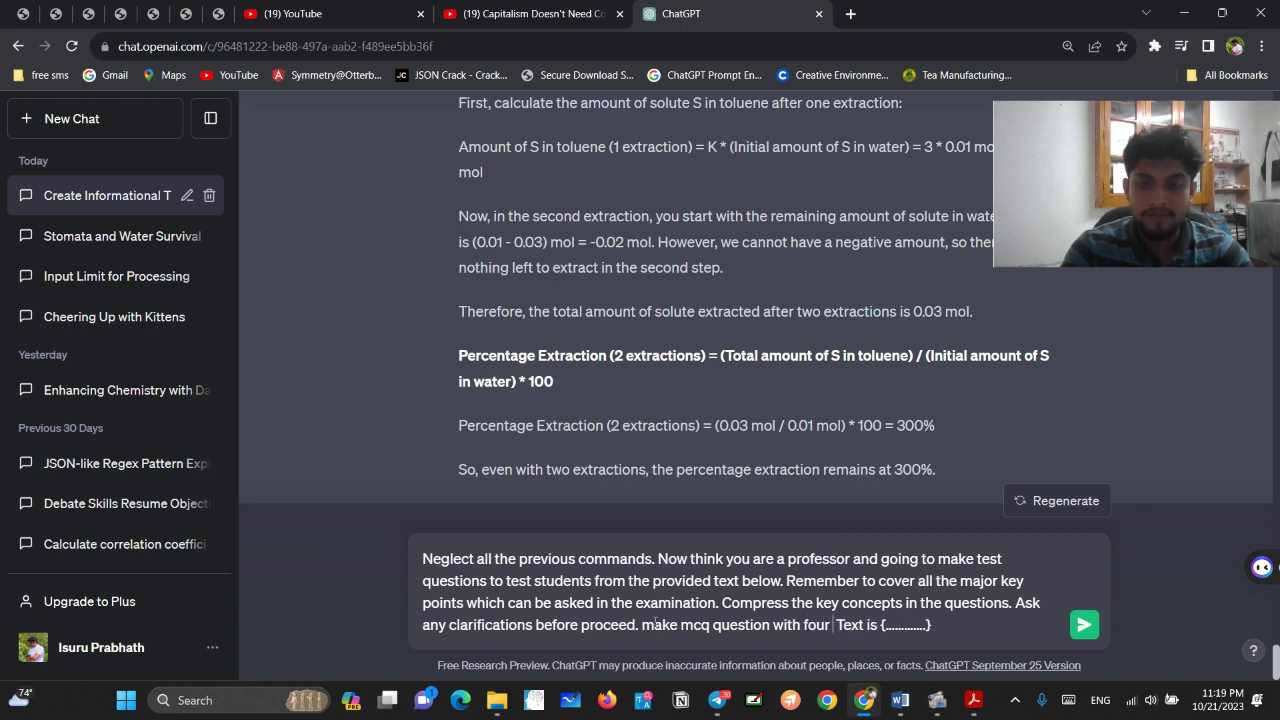
pyautogui.write(' answers')
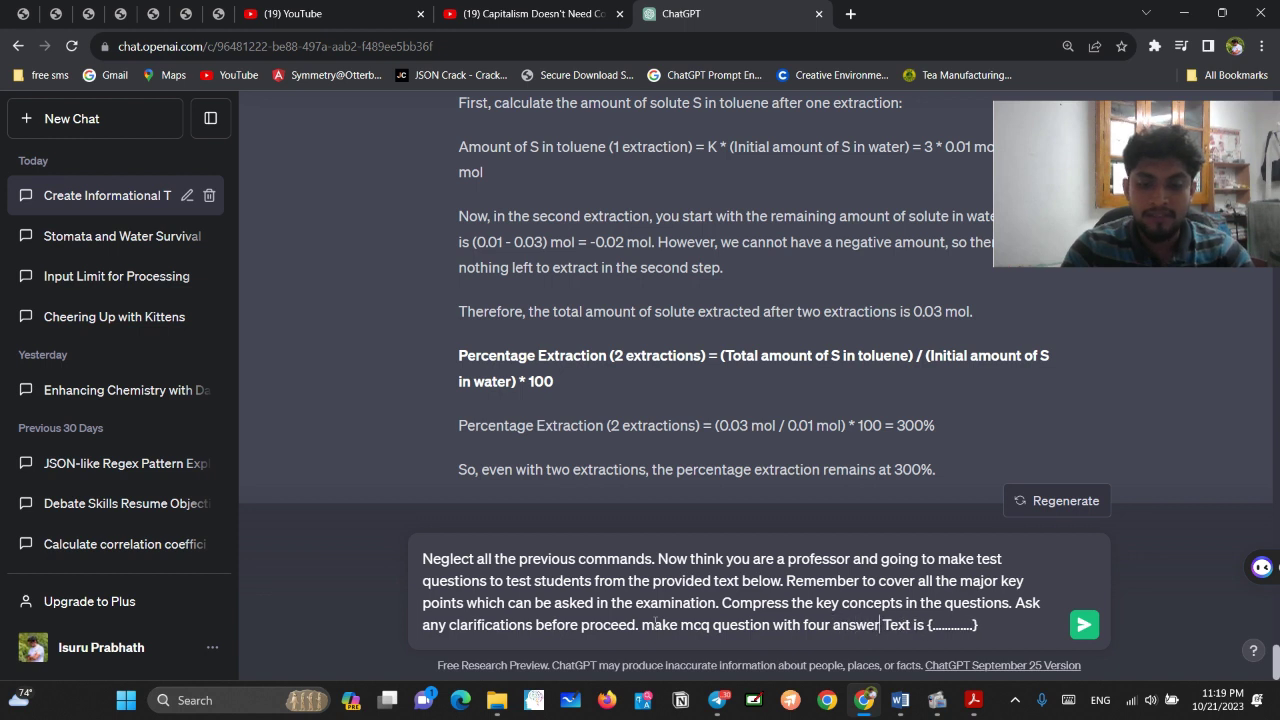
pyautogui.write(', only')
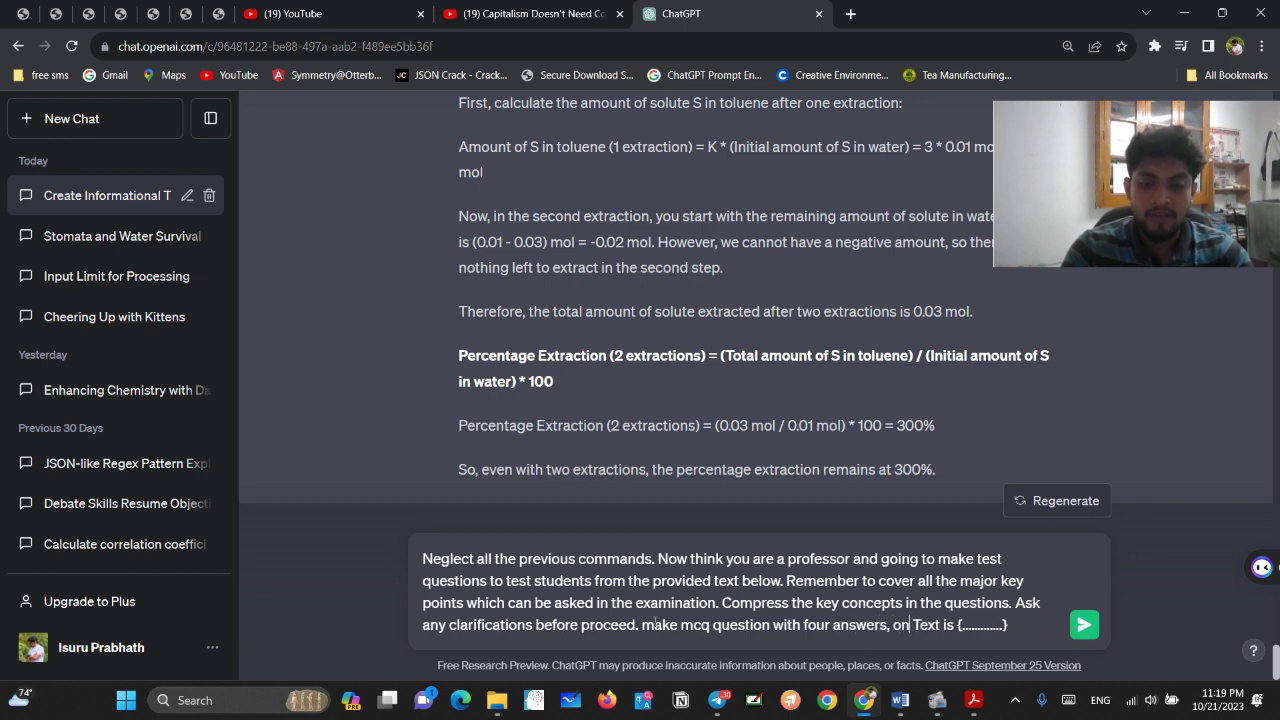
pyautogui.write(' one is c')
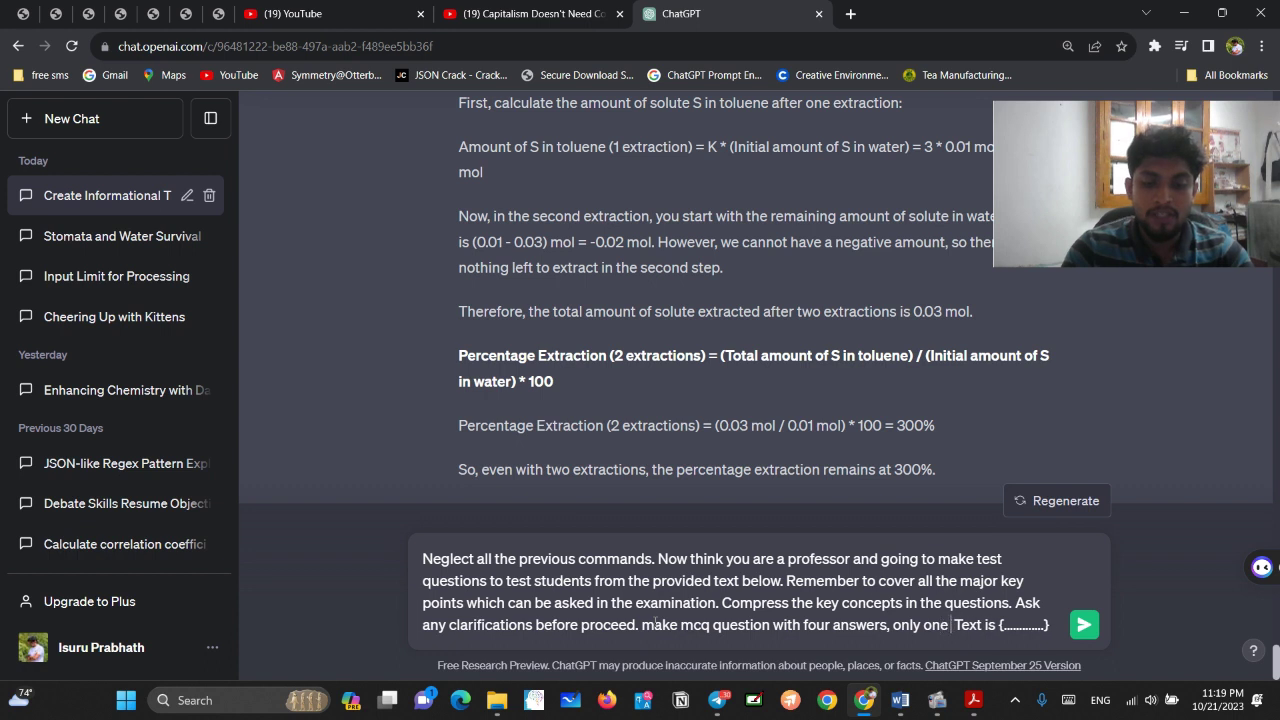
pyautogui.write('orrect')
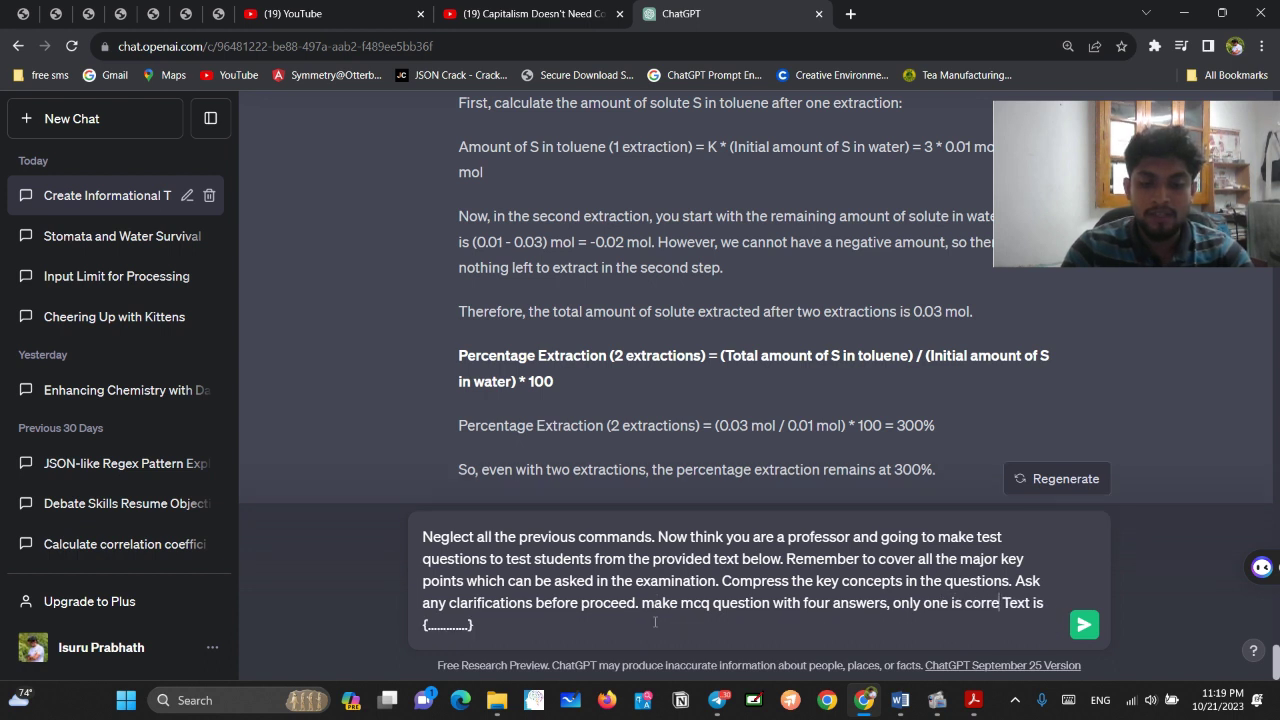
pyautogui.write('.')
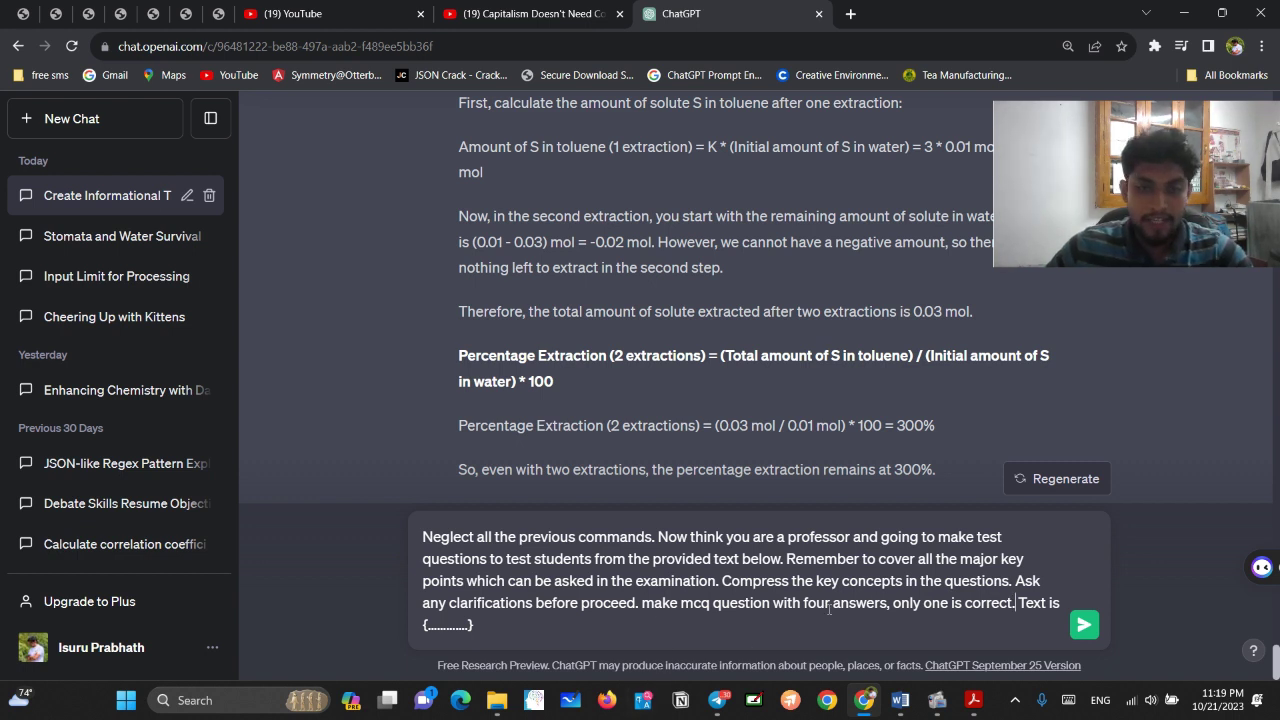
# Replace the prompt's text placeholder with the full text of the Module 1 stomata and circadian rhythm PDF and send it
pyautogui.moveTo(474, 626); pyautogui.dragTo(424, 628)
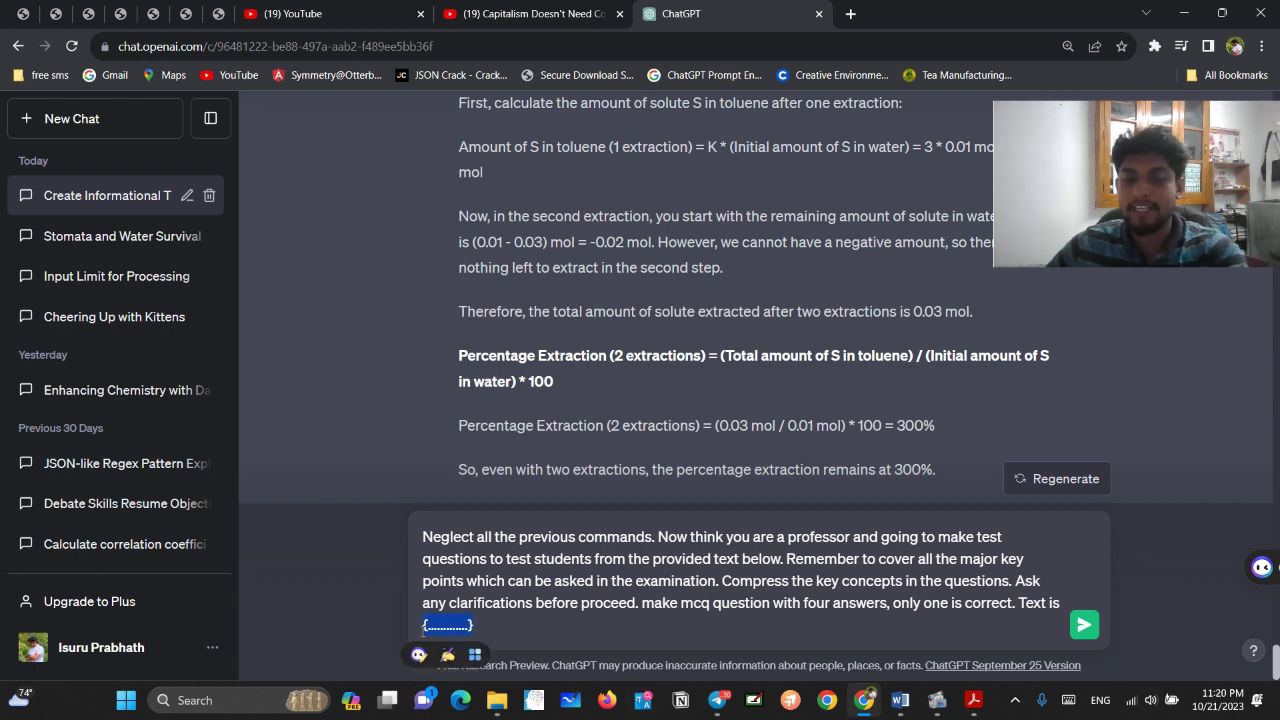
pyautogui.press('BackSpace')
pyautogui.hotkey('alt', 'Tab')
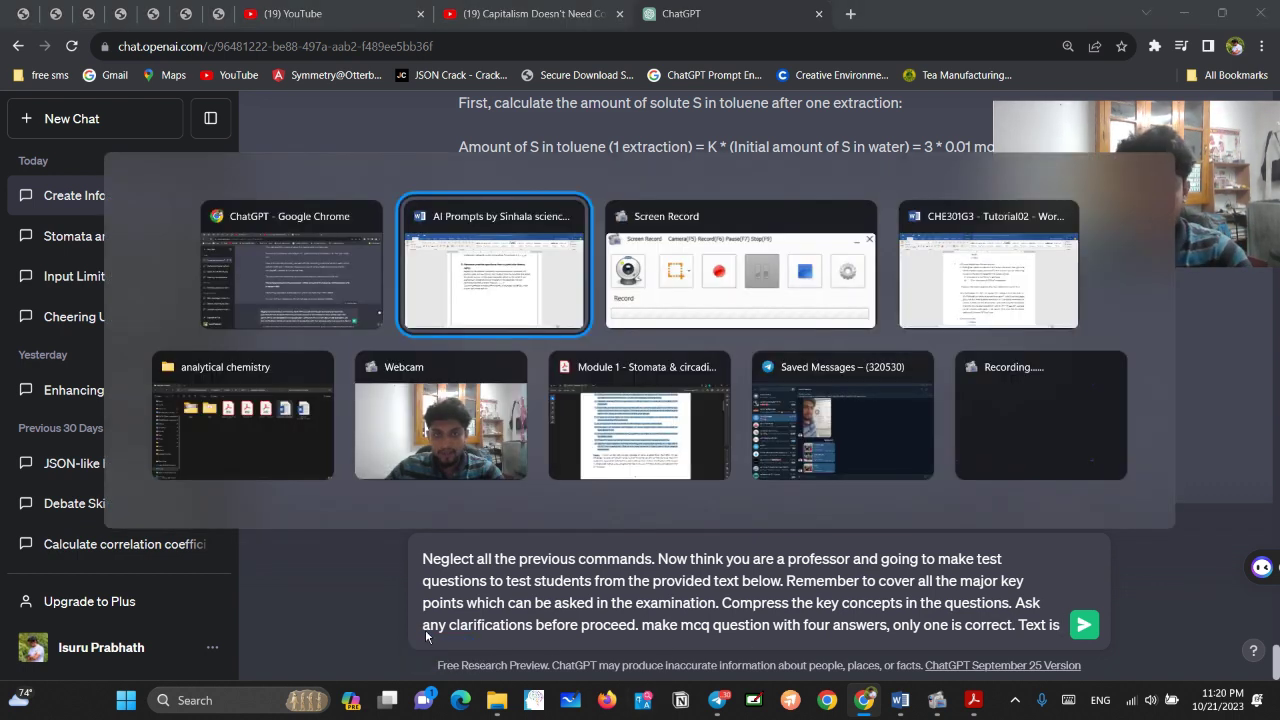
pyautogui.click(625, 452)
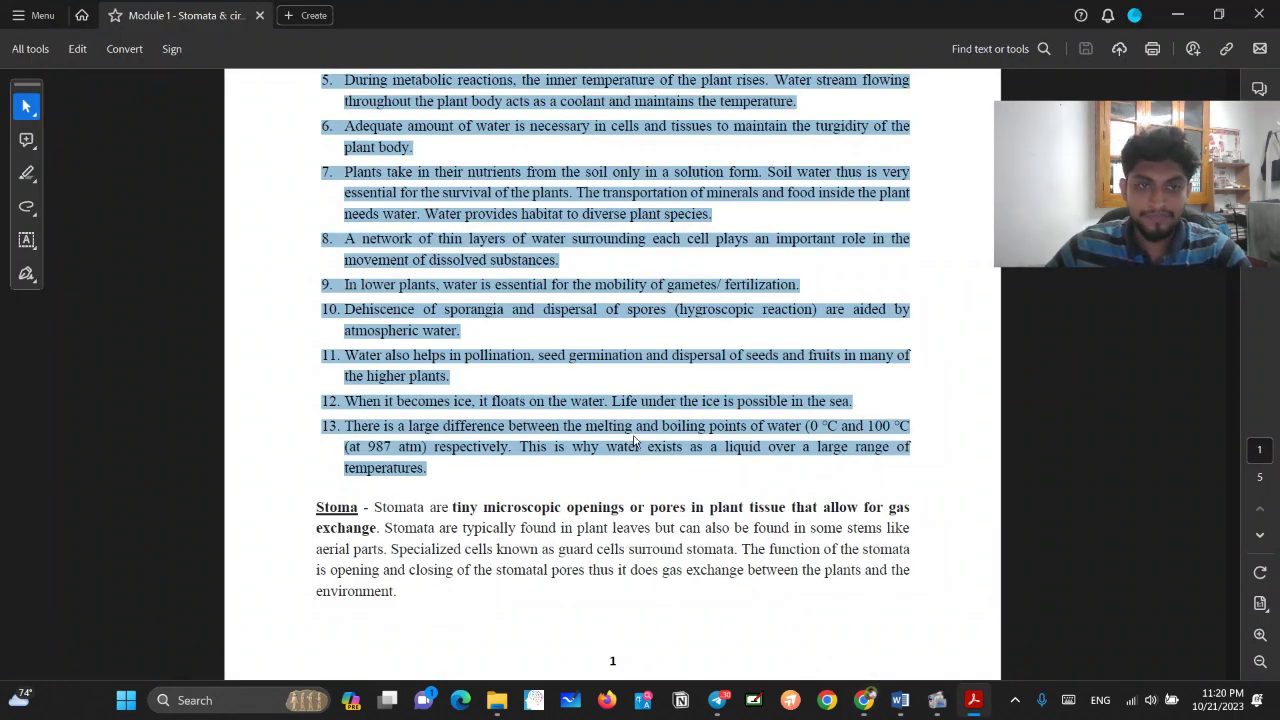
pyautogui.click(628, 293)
pyautogui.scroll(3, 628, 293)
pyautogui.scroll(3, 628, 293)
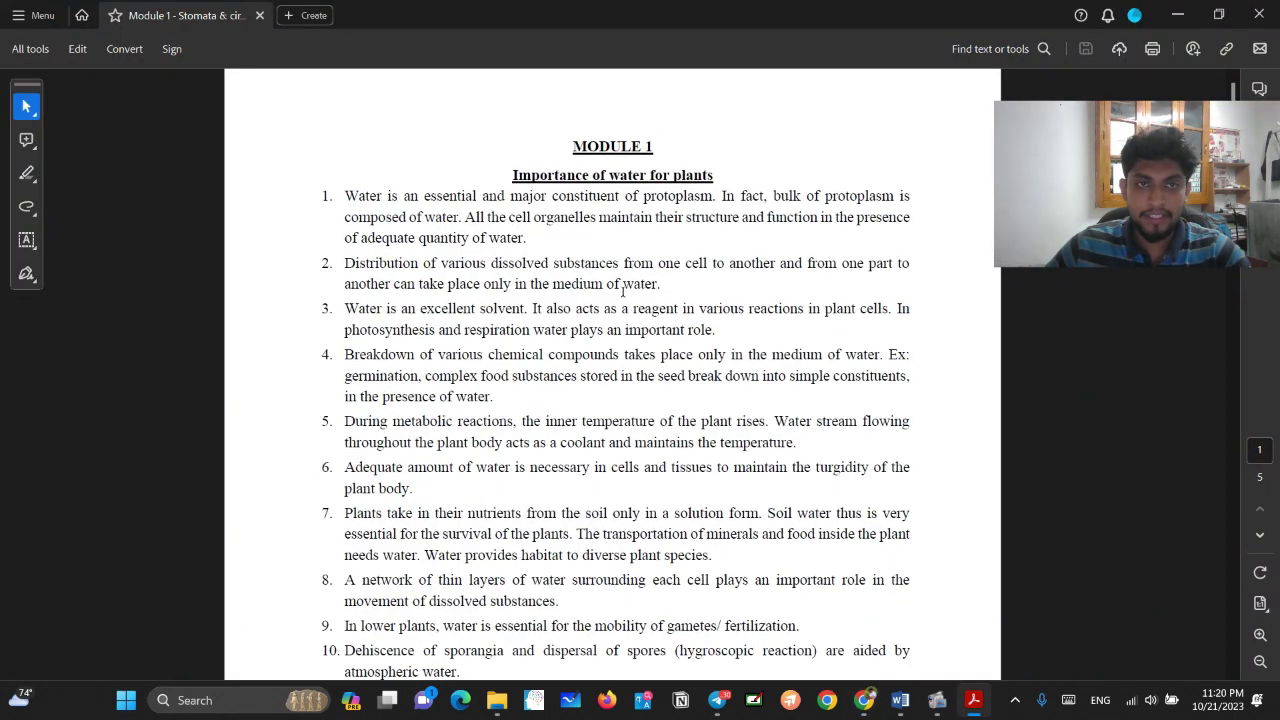
pyautogui.hotkey('ctrl', 'a')
pyautogui.hotkey('alt', 'Tab')
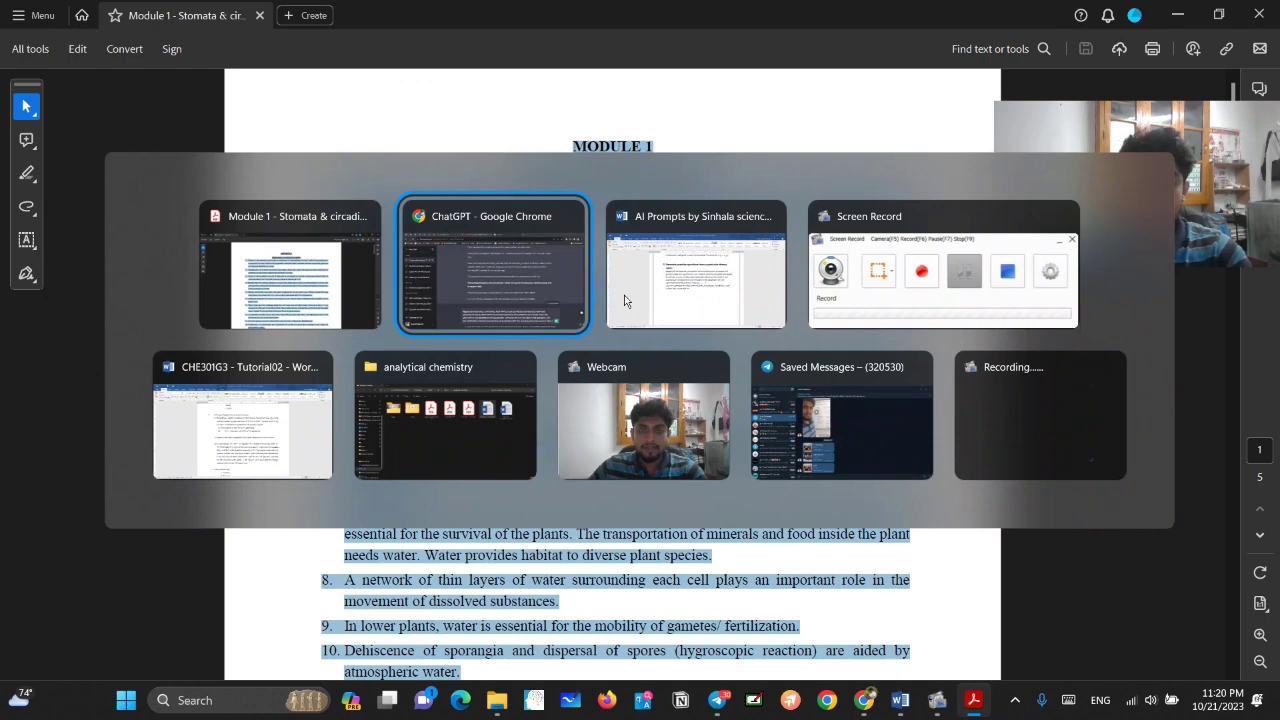
pyautogui.hotkey('ctrl', 'v')
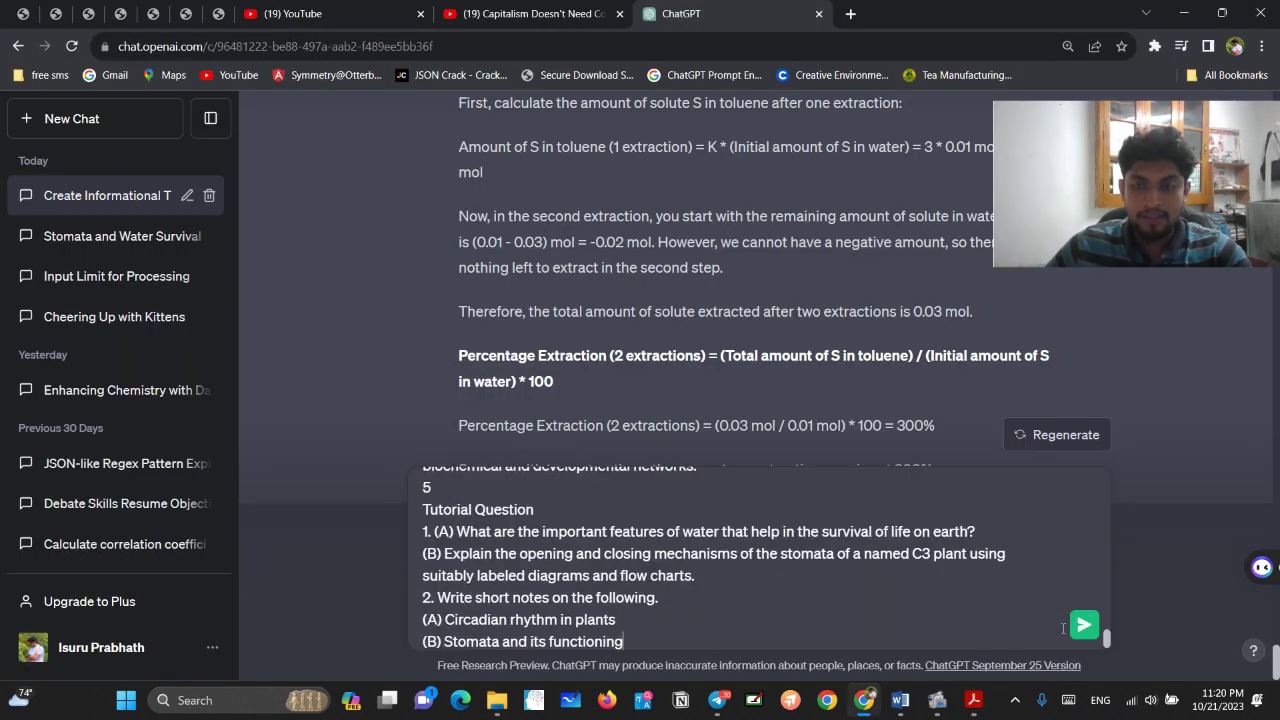
pyautogui.click(1084, 625)
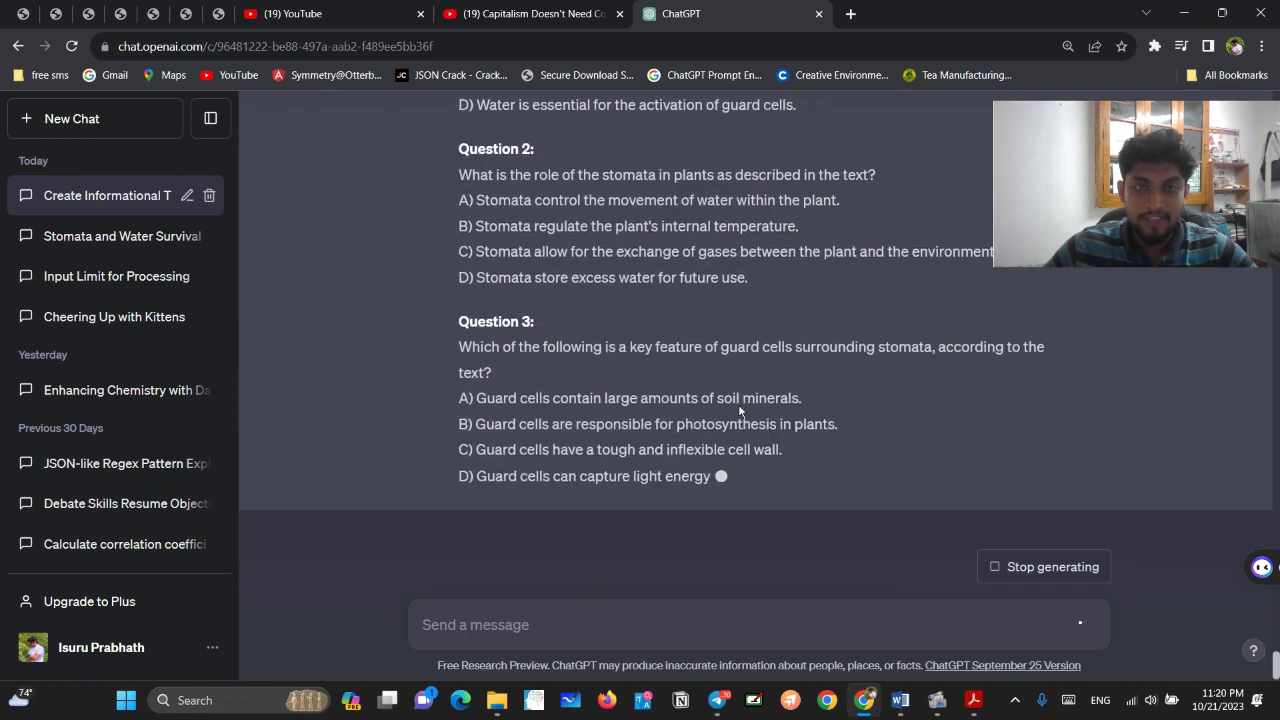
# Examine the generated multiple-choice questions on water, stomata, guard cells and the circadian clock, including their four answer options
pyautogui.scroll(3, 740, 410)
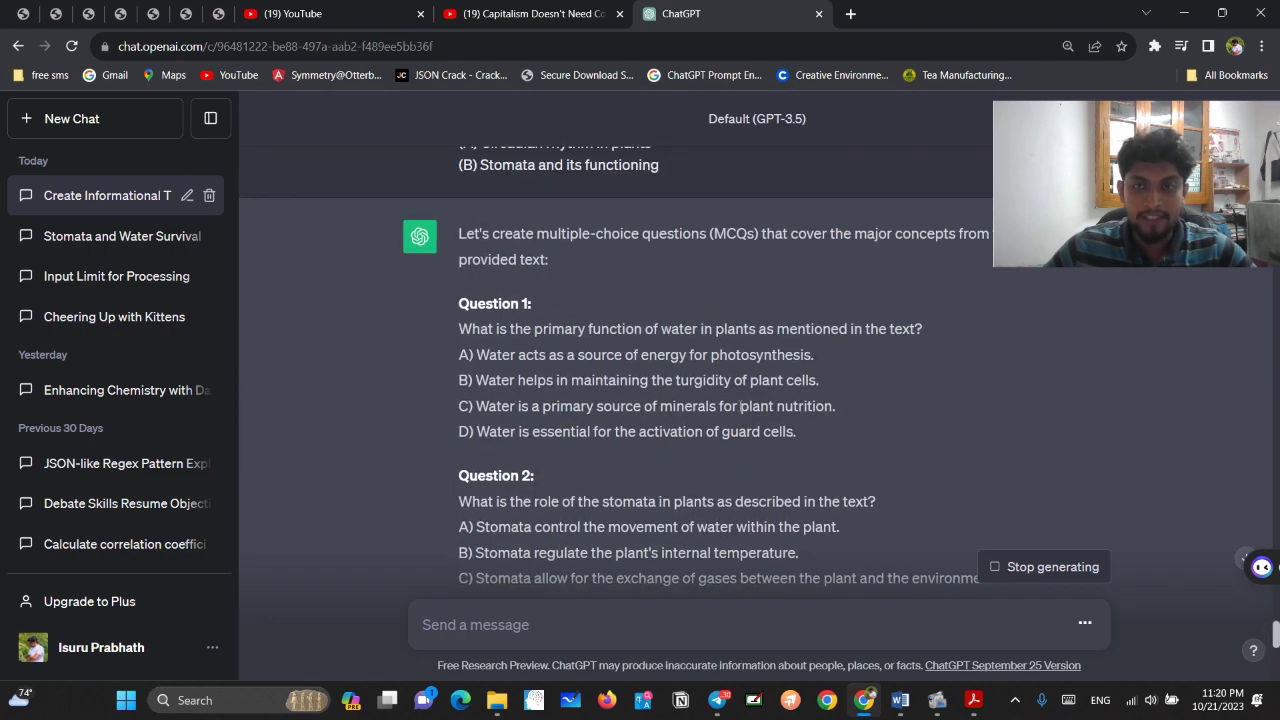
pyautogui.scroll(1, 740, 406)
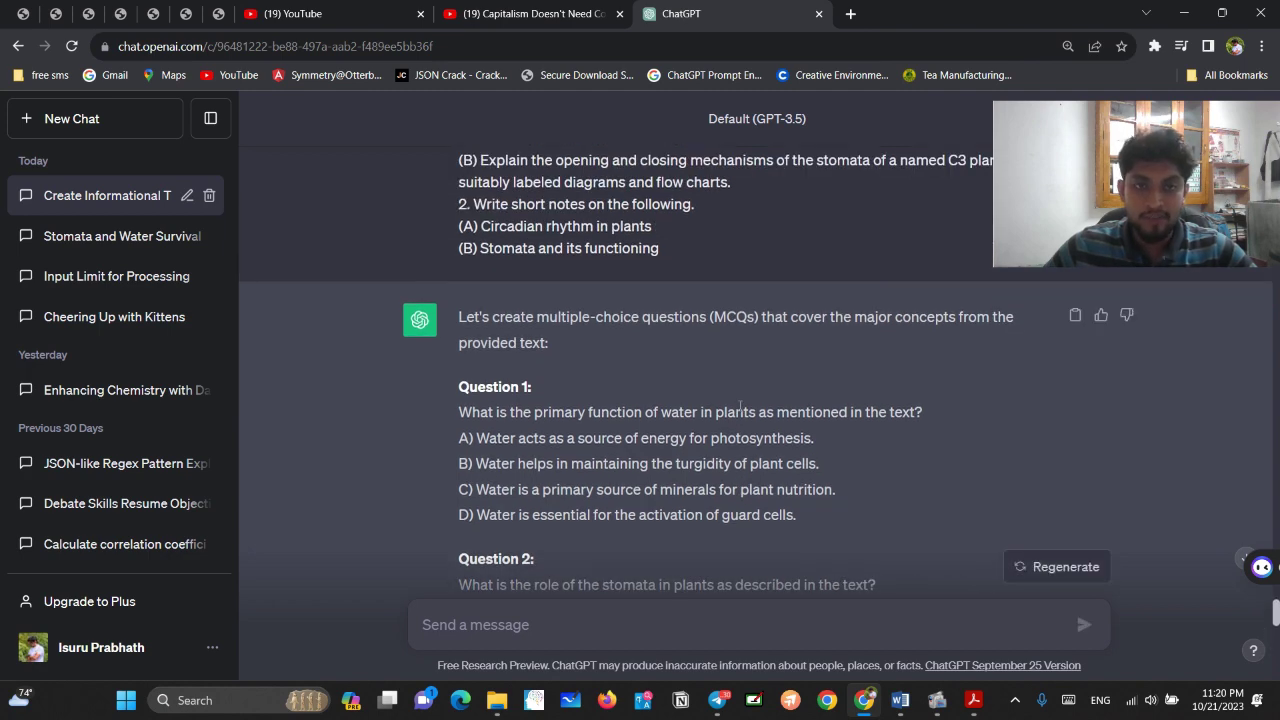
pyautogui.scroll(-2, 740, 405)
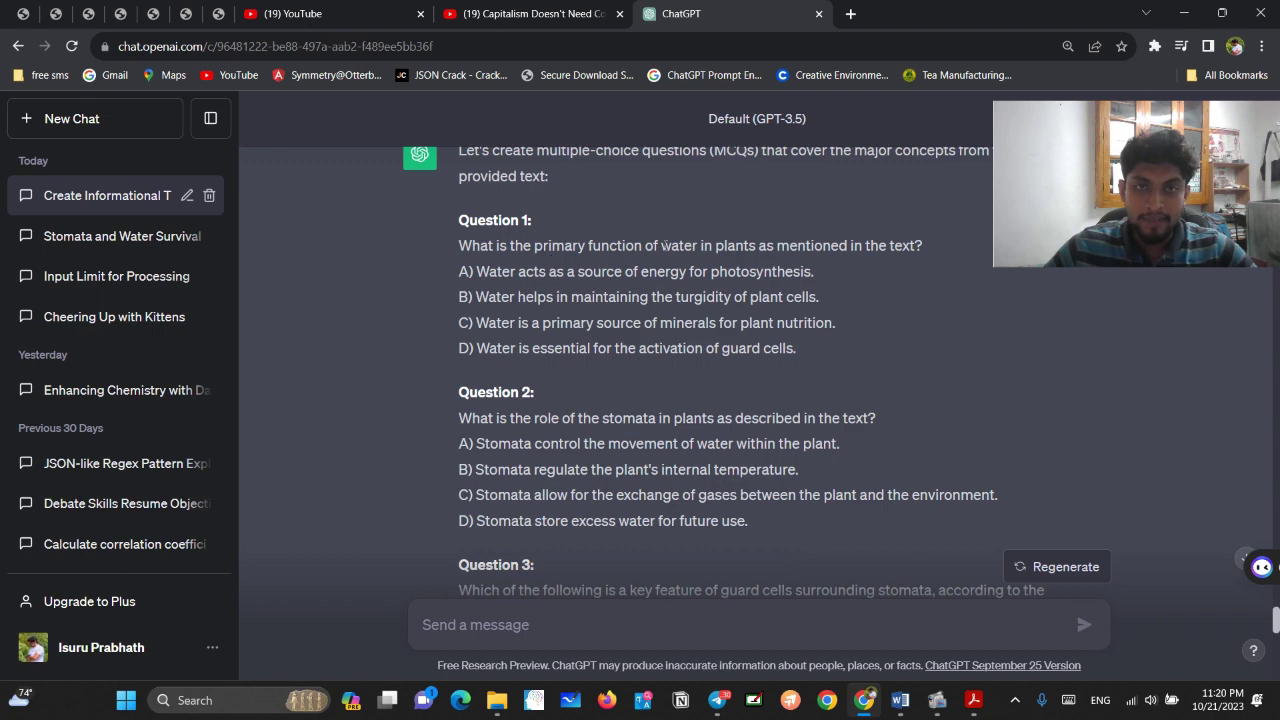
pyautogui.scroll(-2, 543, 362)
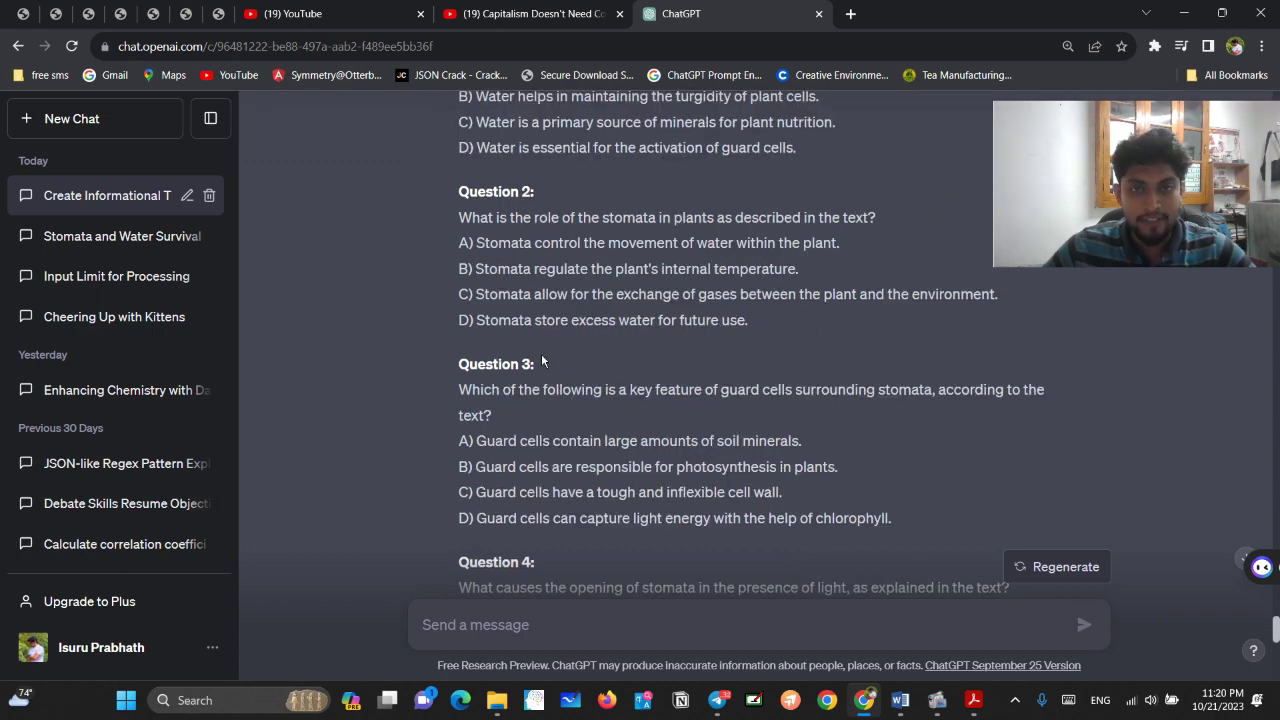
pyautogui.scroll(-9, 543, 362)
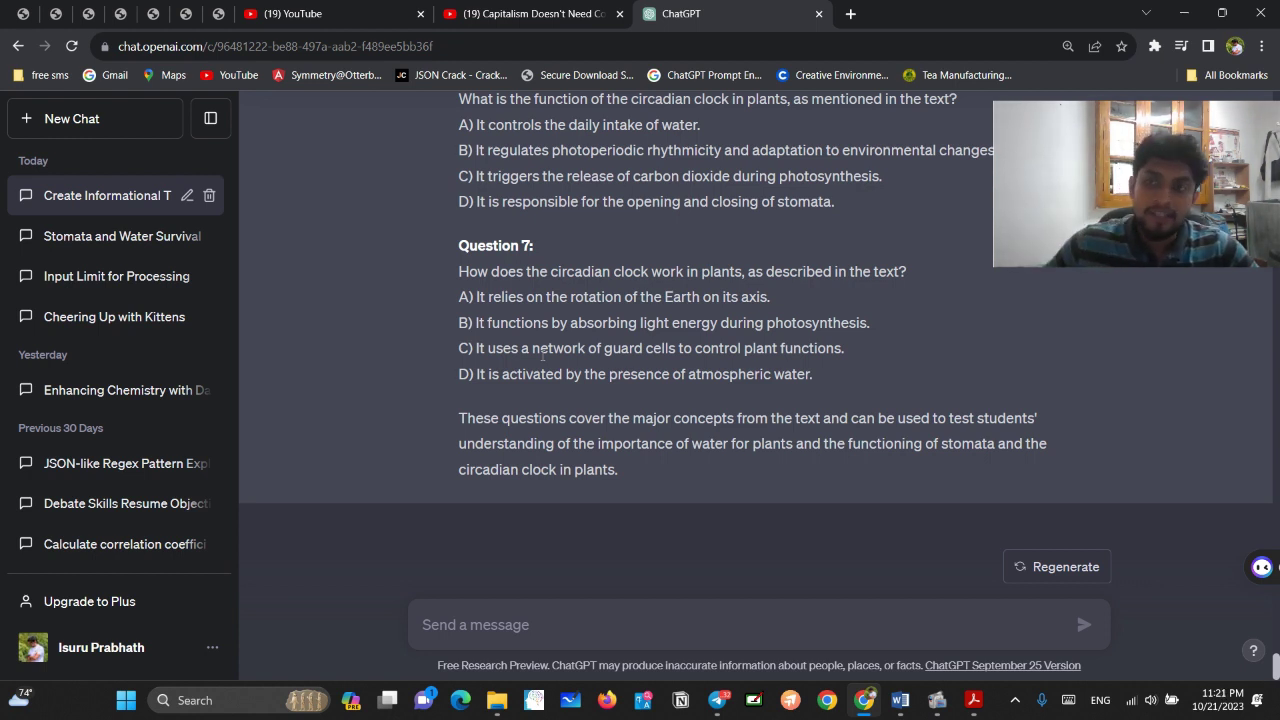
pyautogui.scroll(1, 514, 346)
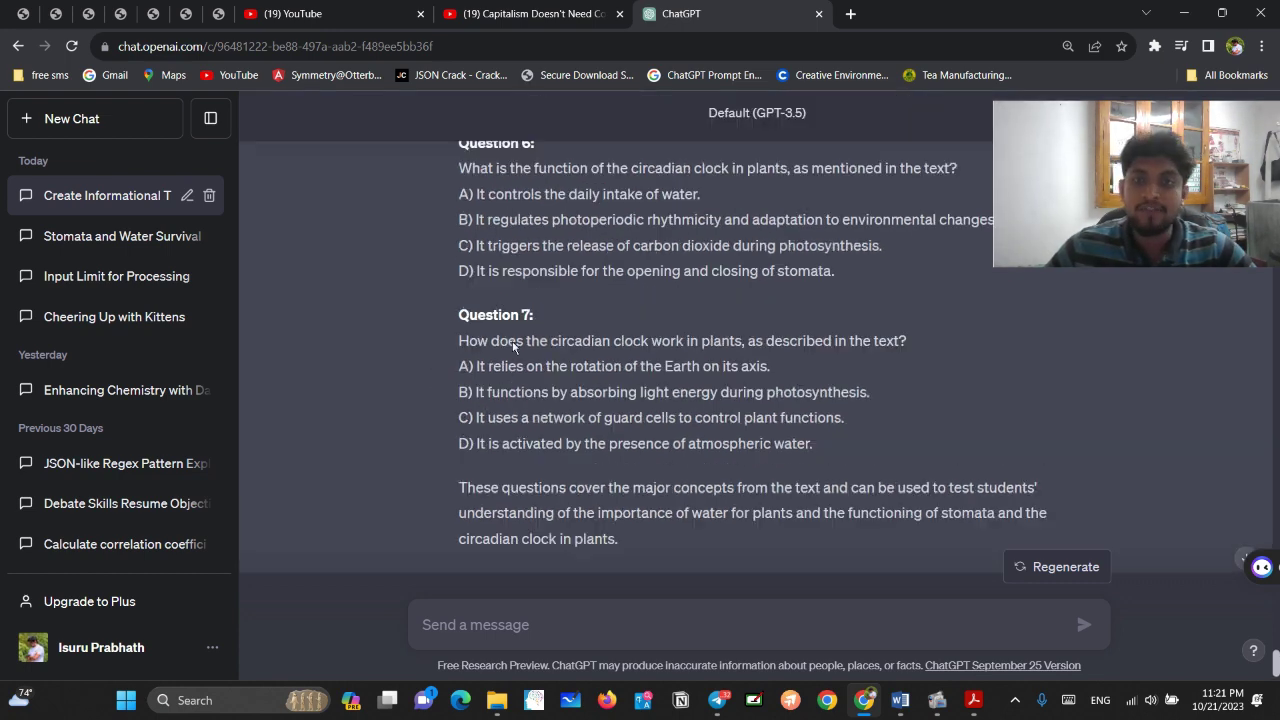
pyautogui.scroll(4, 514, 346)
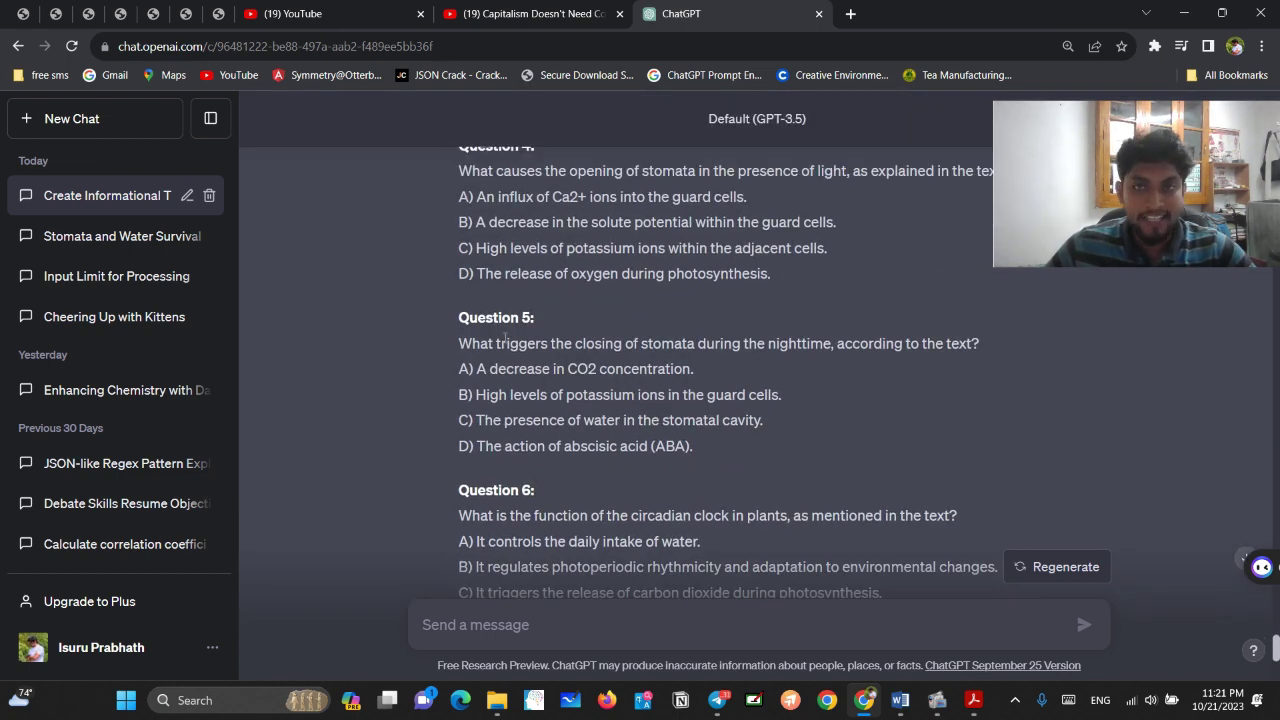
pyautogui.scroll(2, 505, 339)
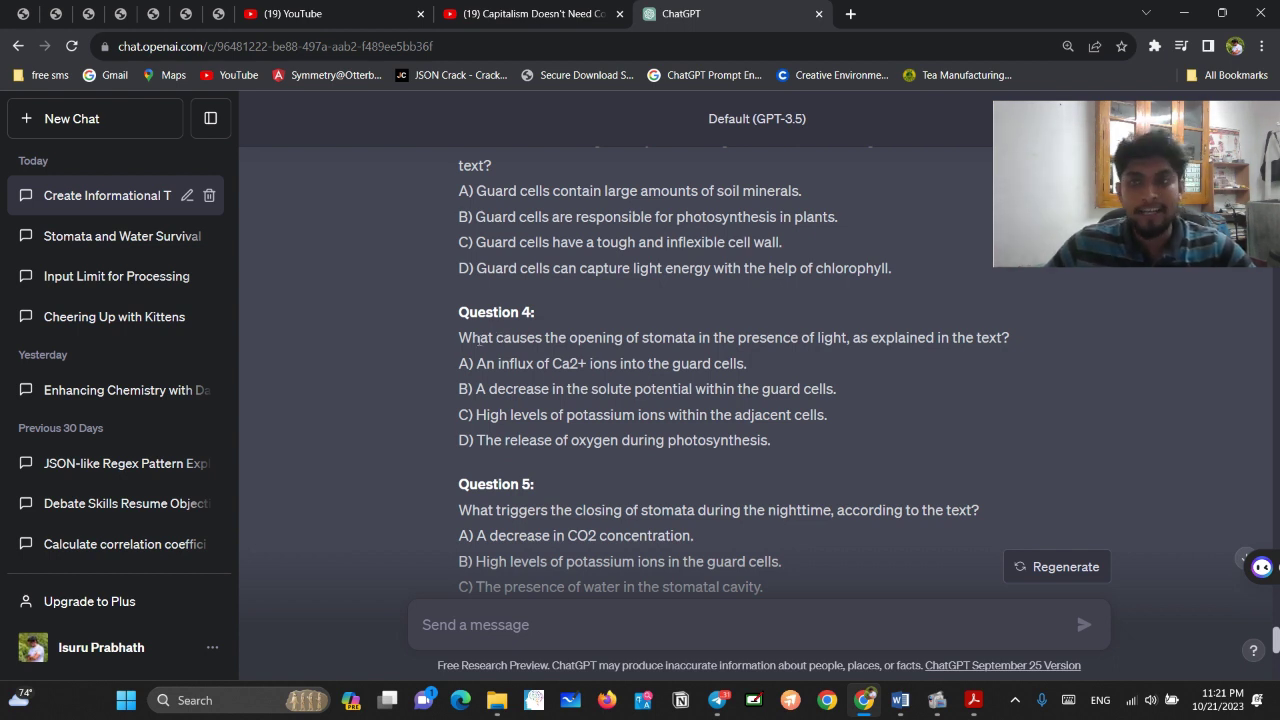
pyautogui.scroll(5, 478, 340)
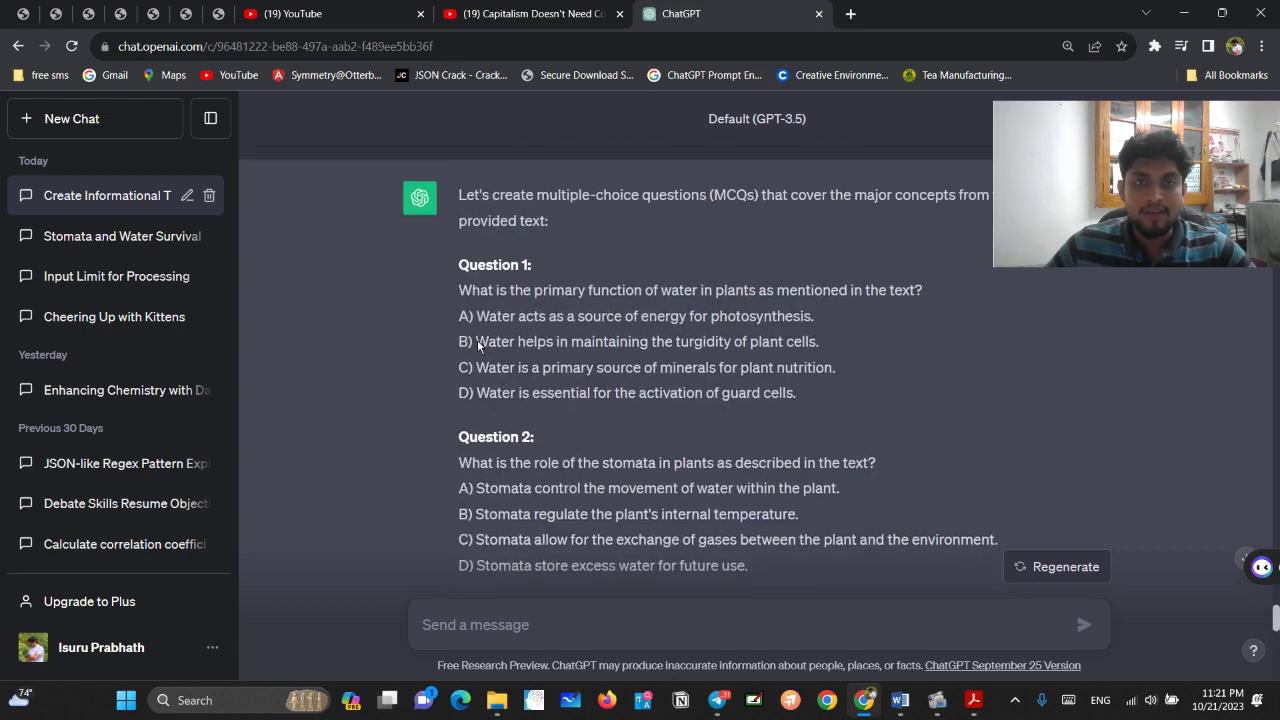
pyautogui.scroll(1, 477, 339)
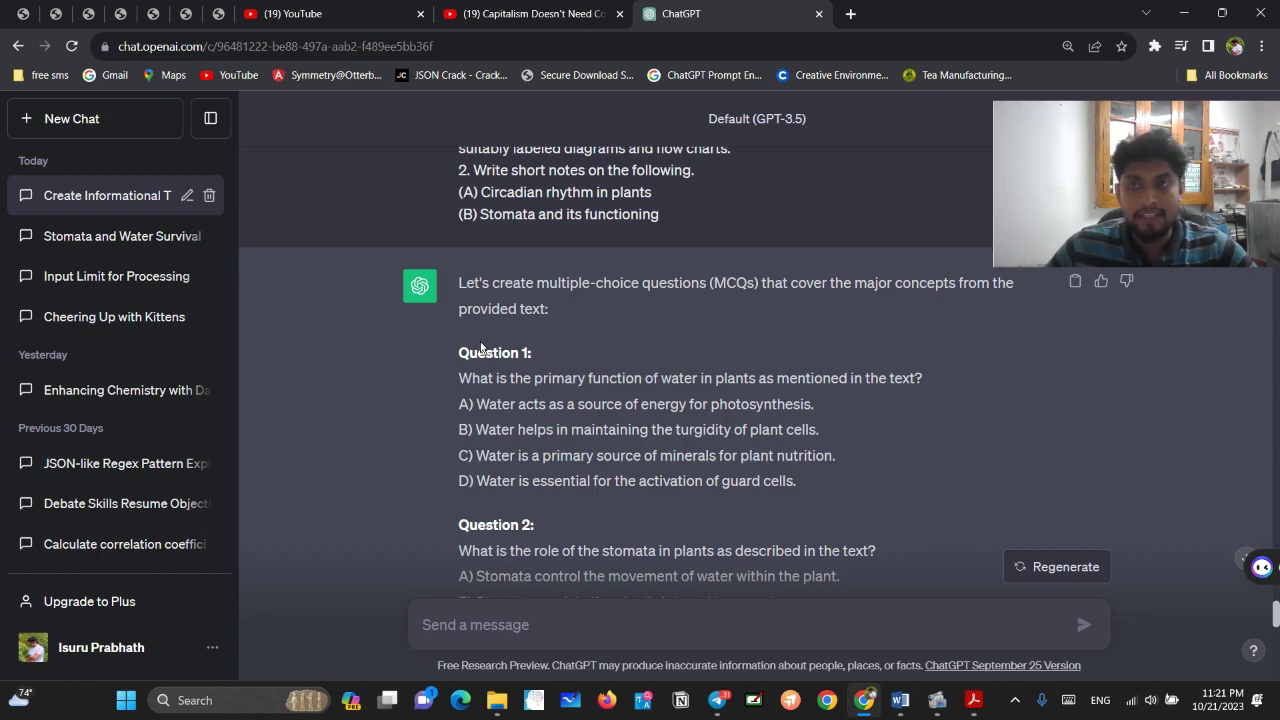
pyautogui.scroll(1, 480, 345)
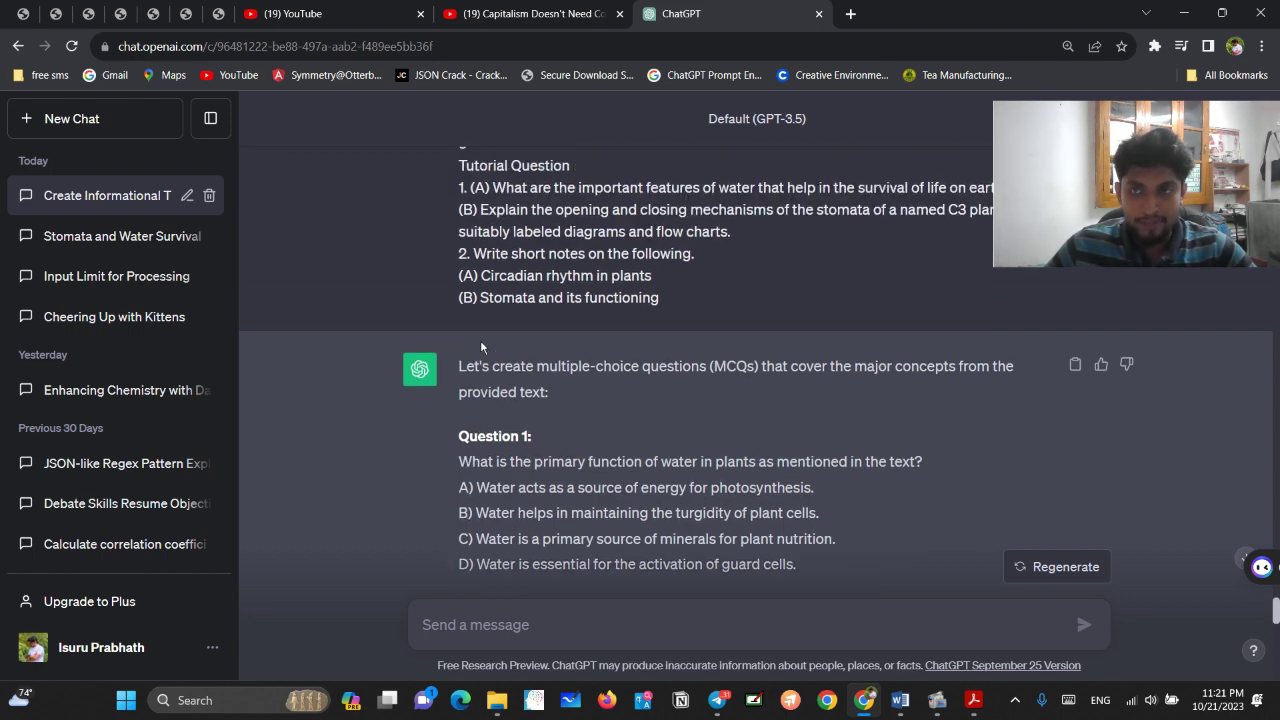
pyautogui.scroll(-5, 480, 345)
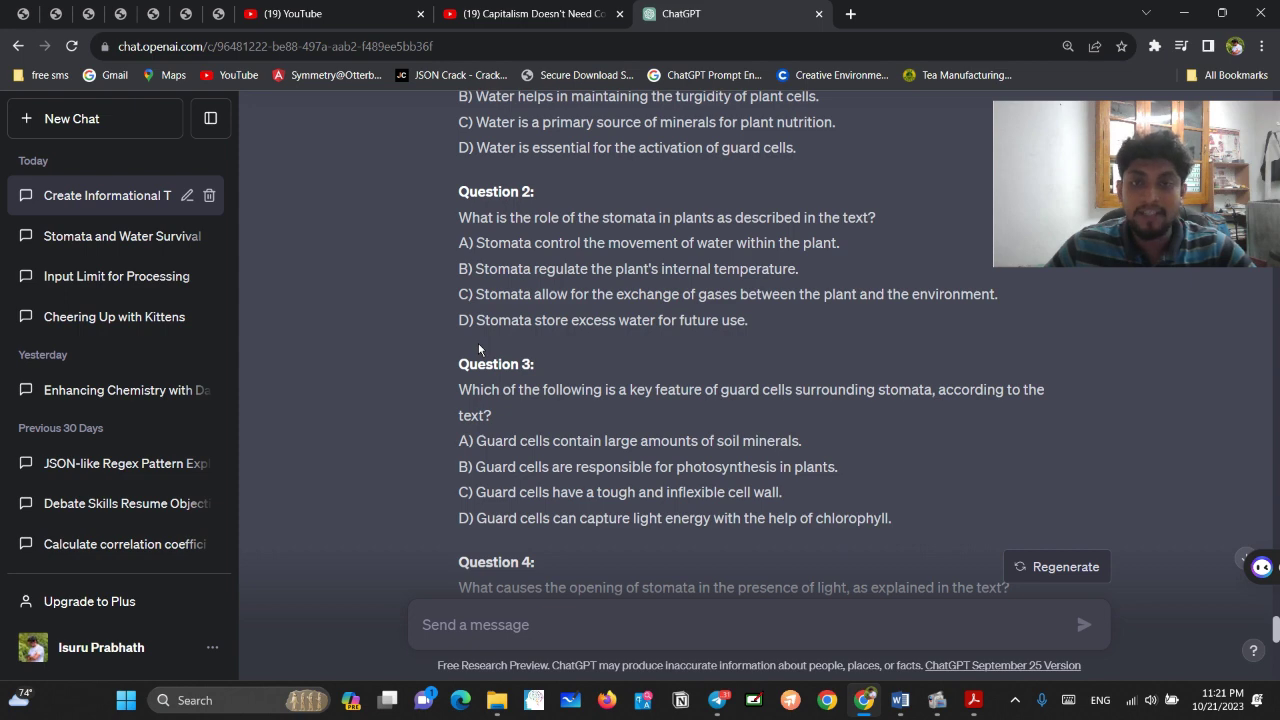
pyautogui.scroll(-6, 478, 343)
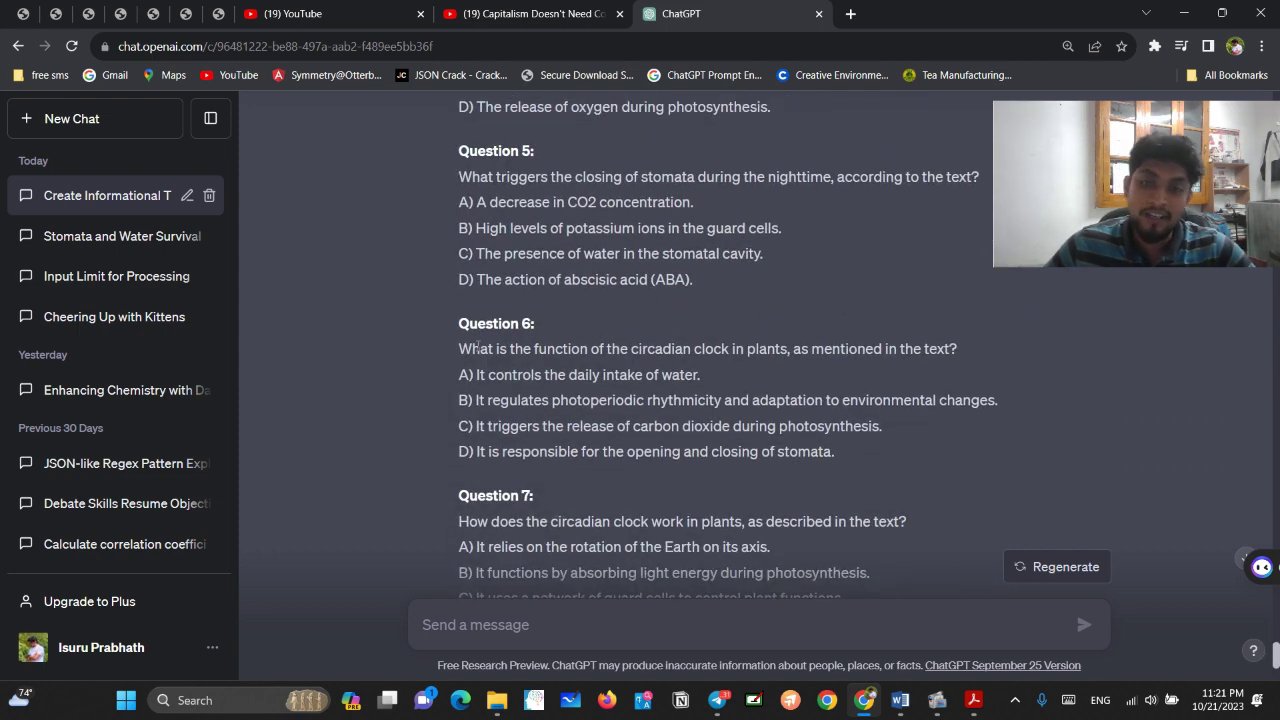
pyautogui.scroll(-3, 478, 345)
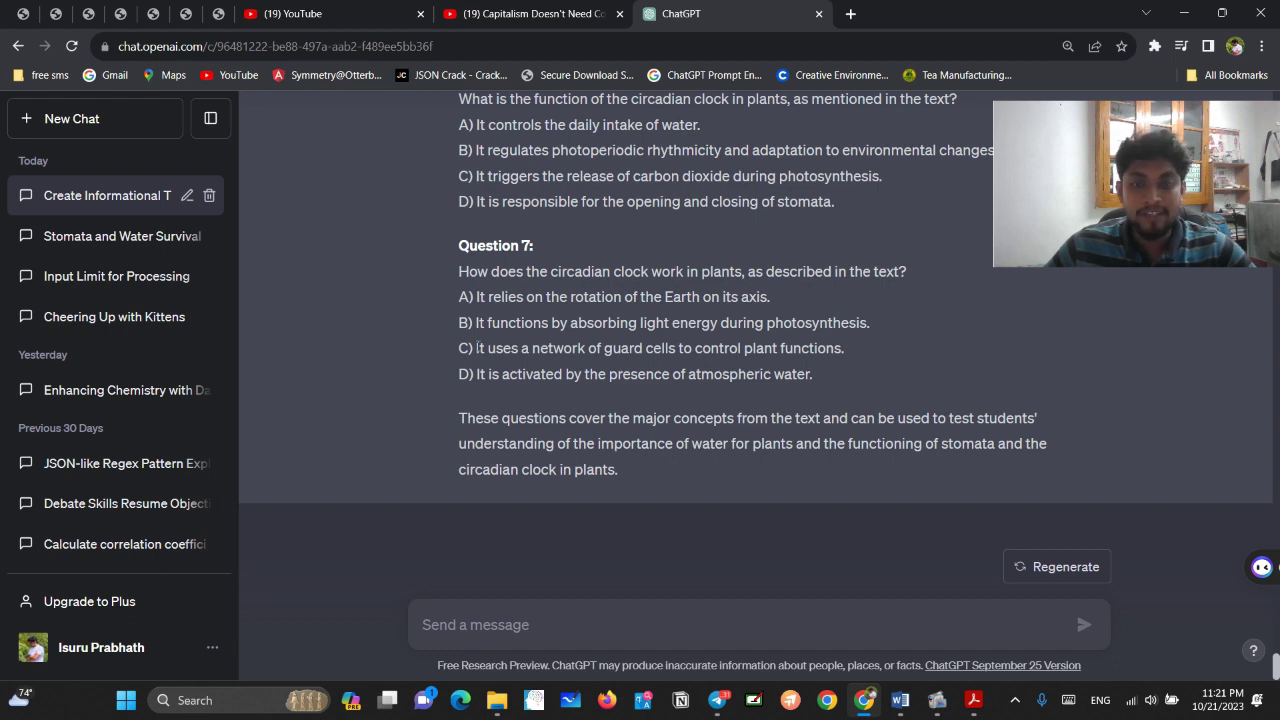
pyautogui.scroll(2, 478, 345)
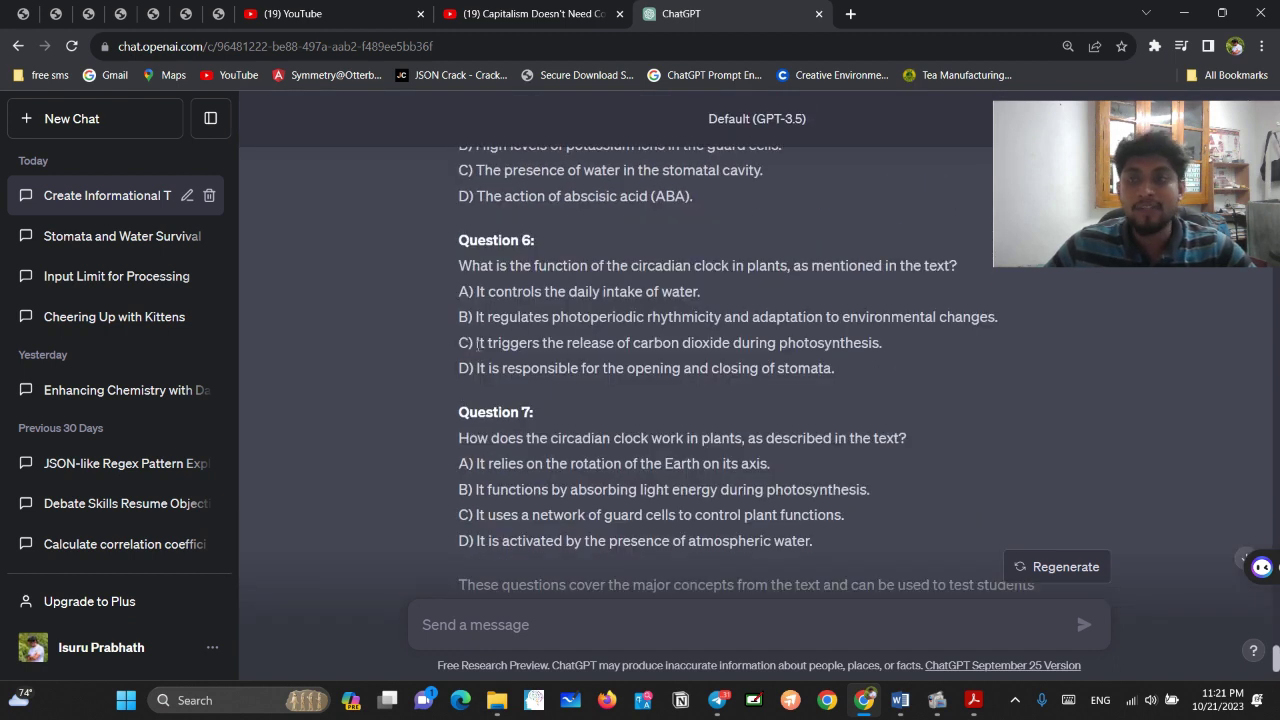